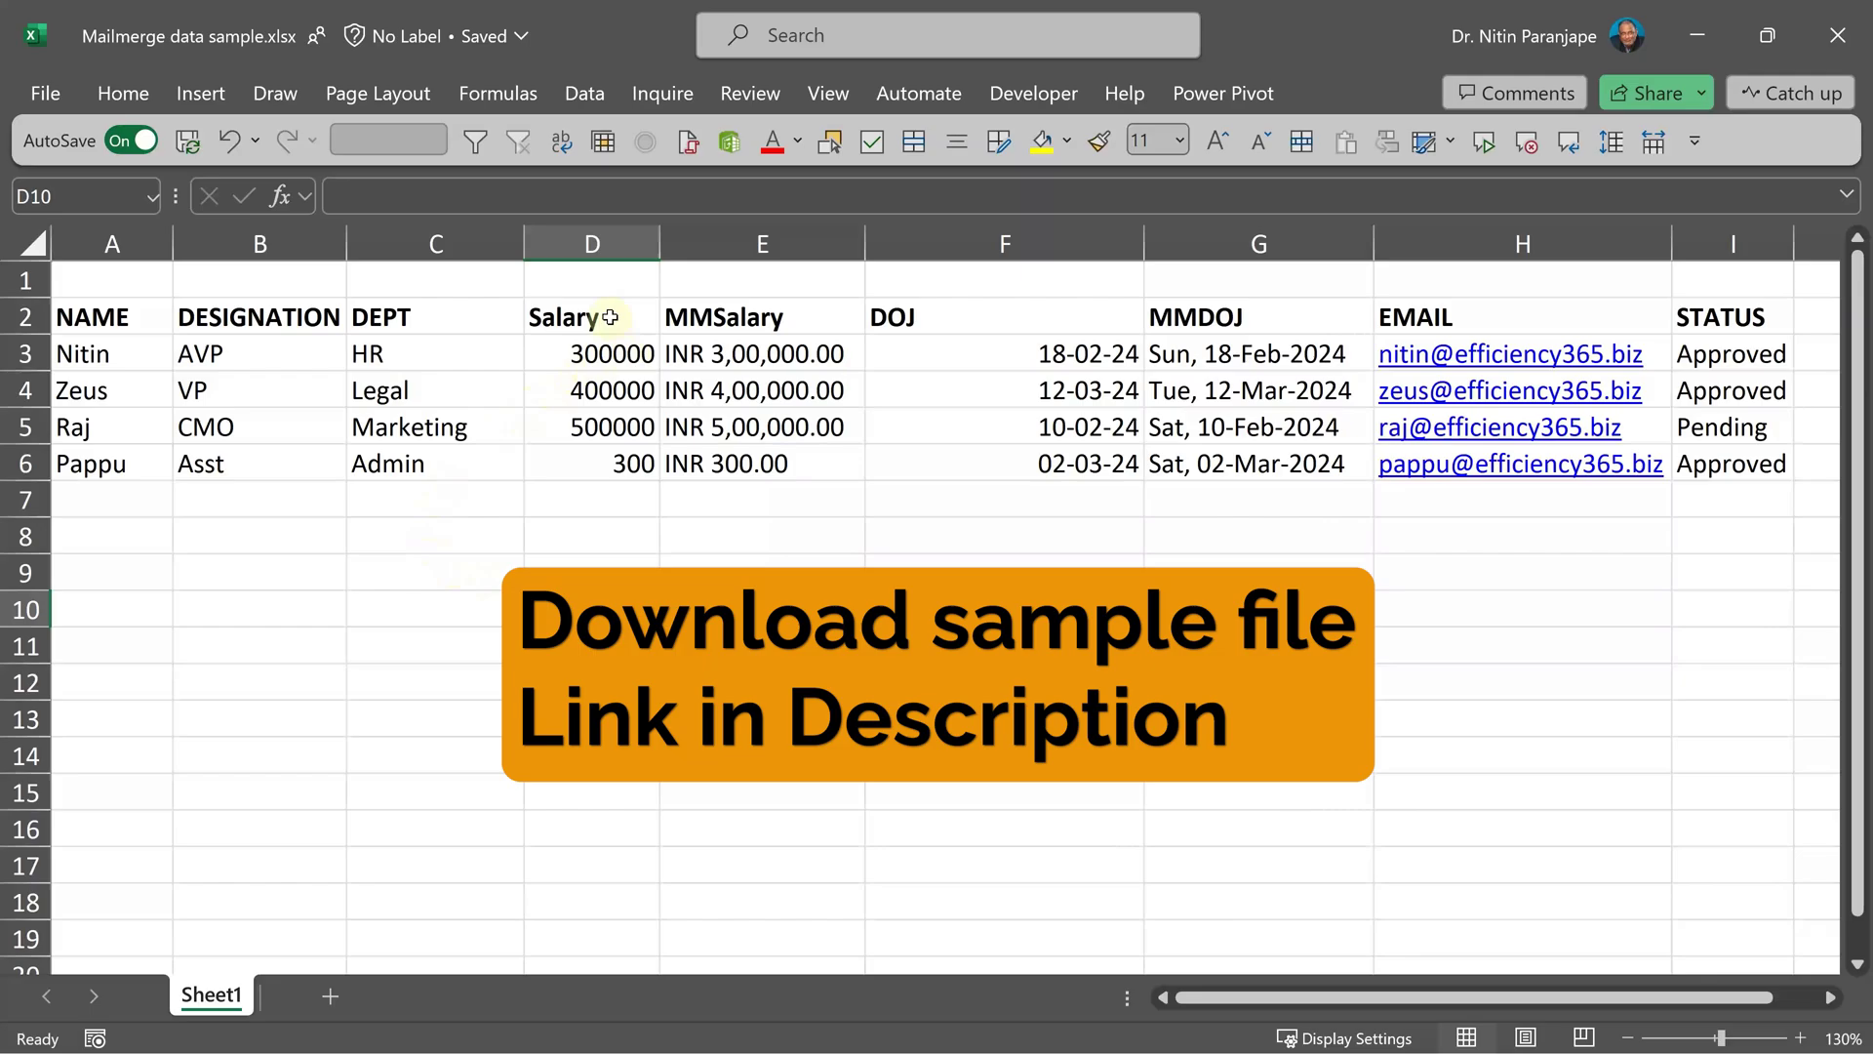
Step: Format the Salary values as Number with two decimal places
left_click_drag(610, 317, 622, 469)
left_click(738, 332)
left_click_drag(738, 332, 735, 454)
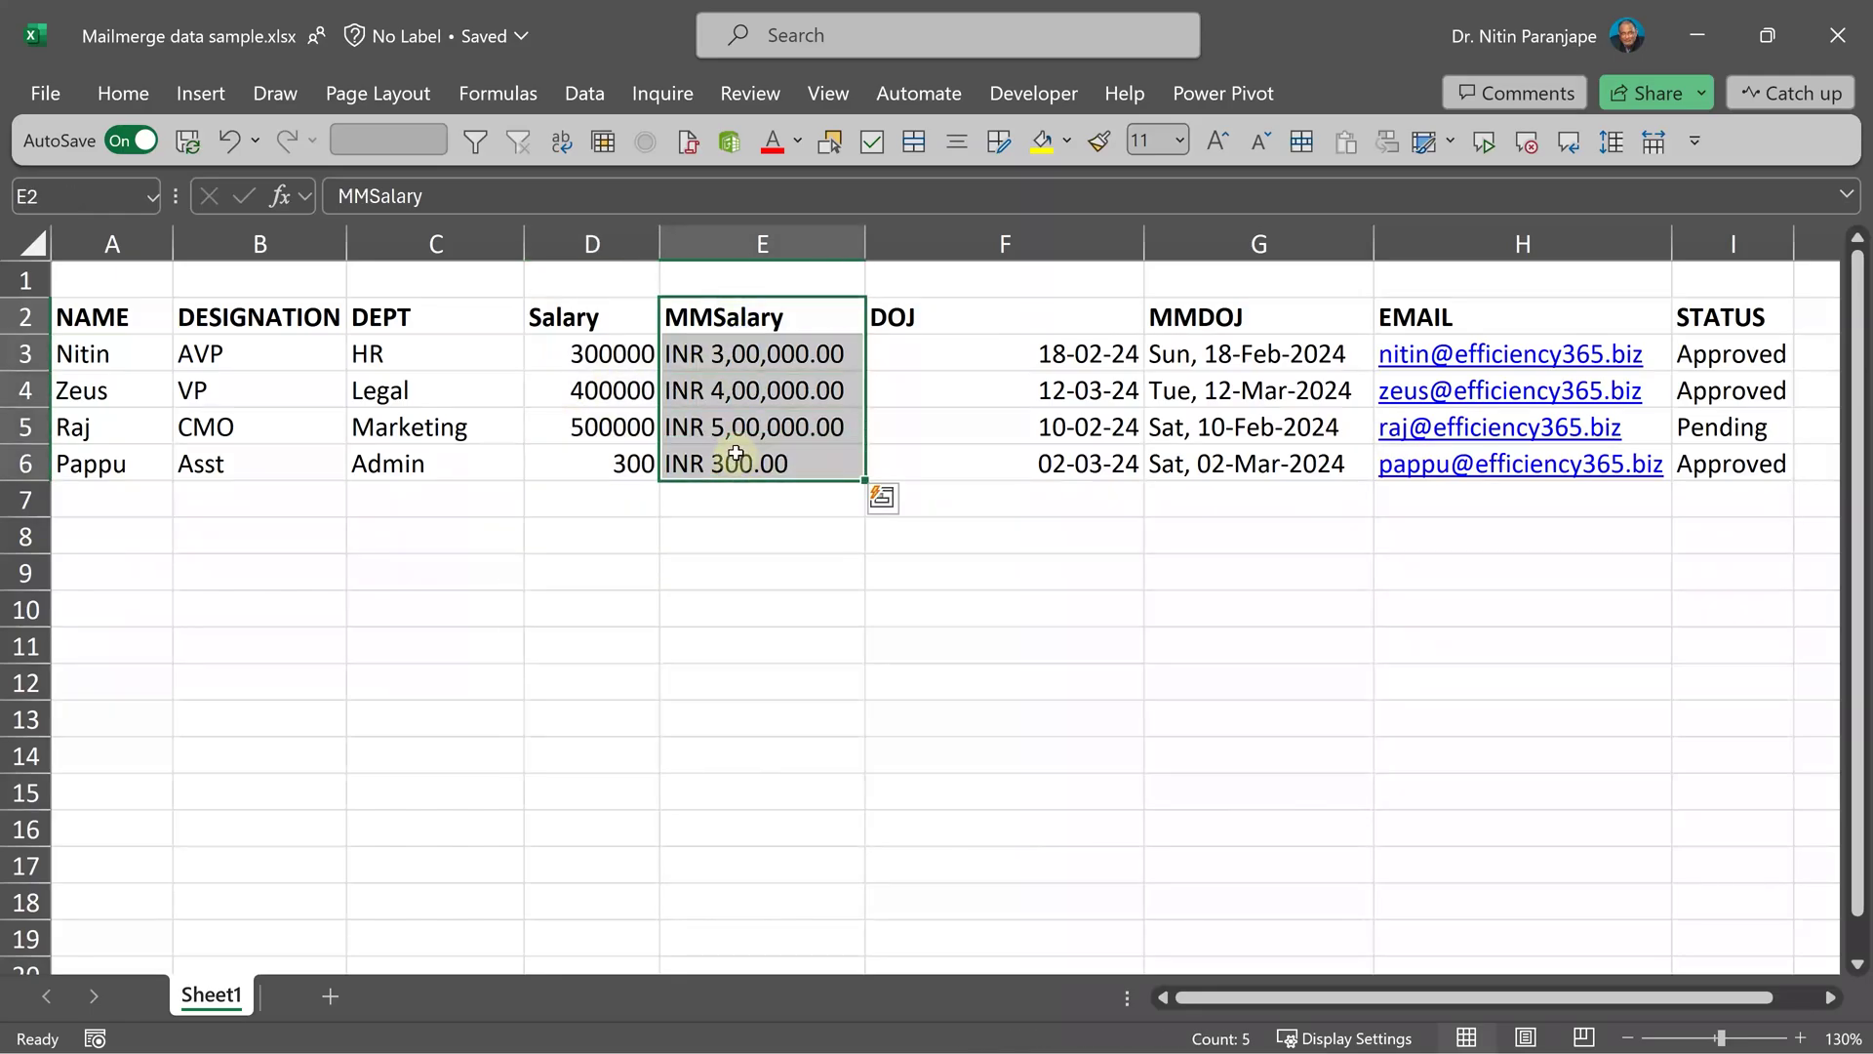
left_click(965, 314)
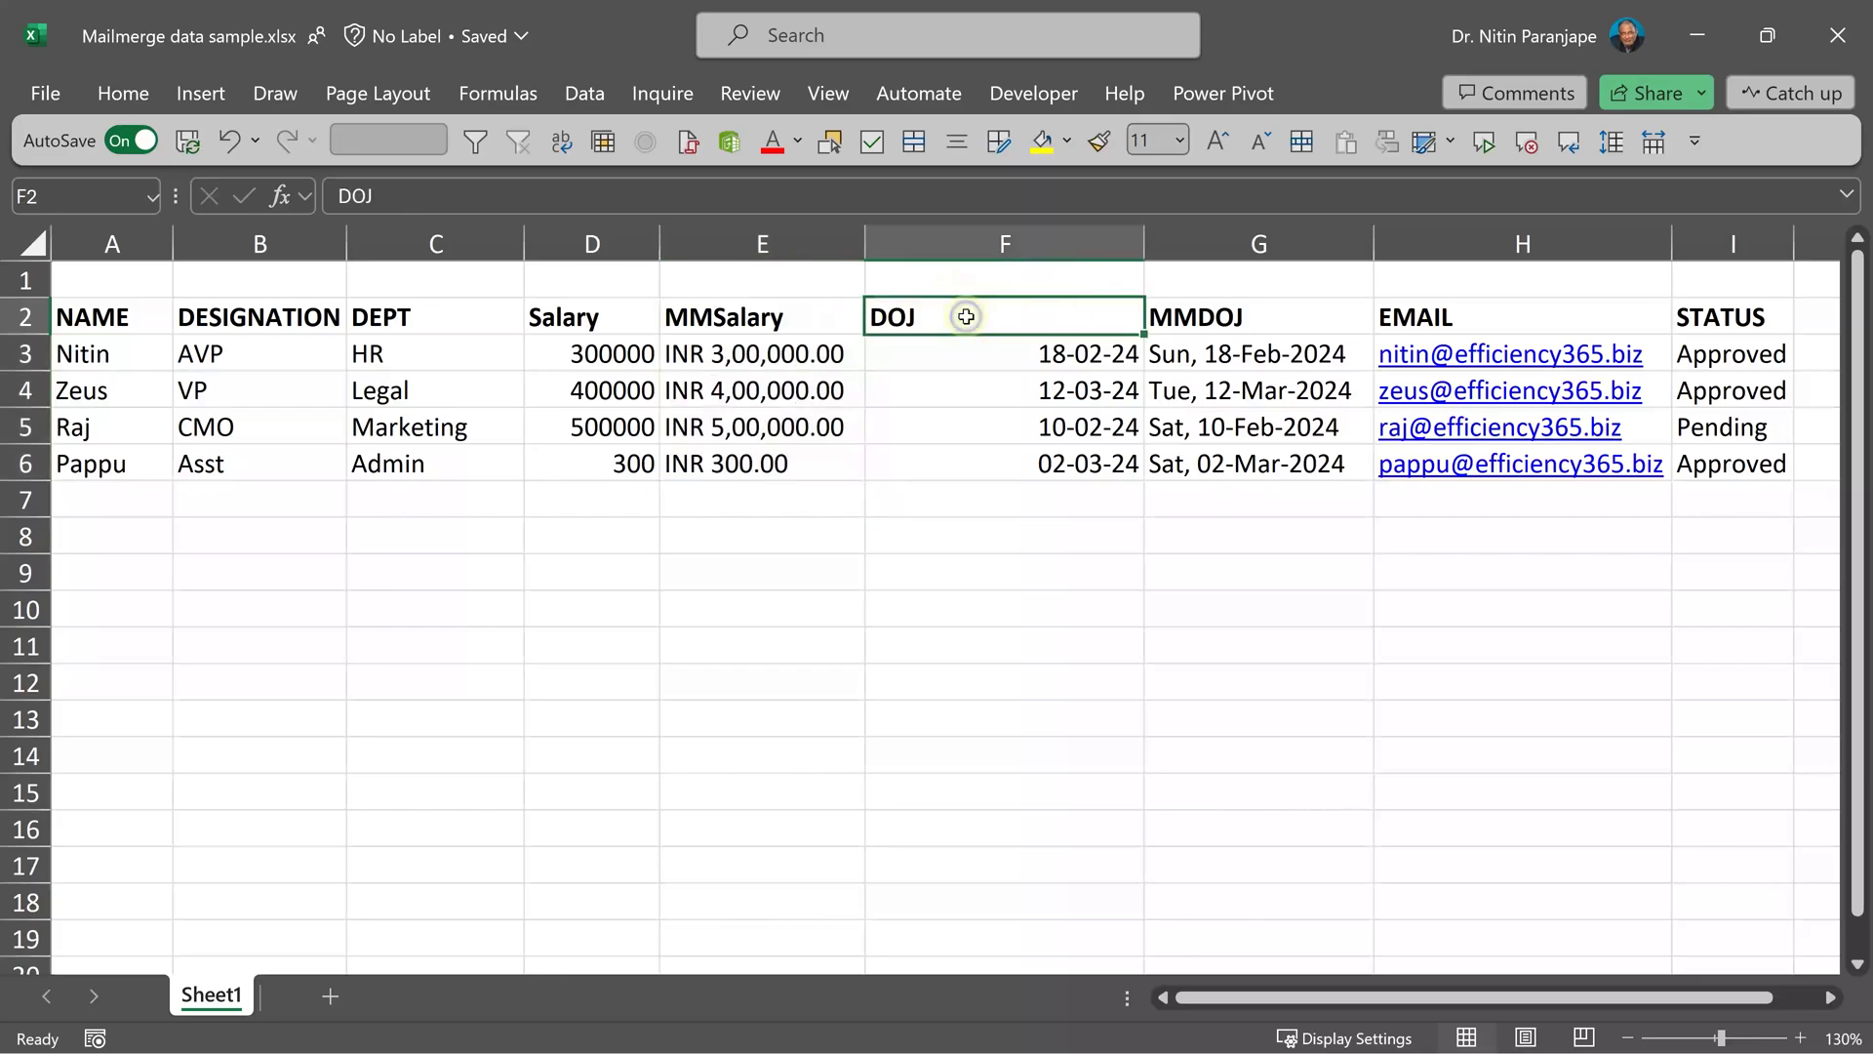
left_click(1246, 307)
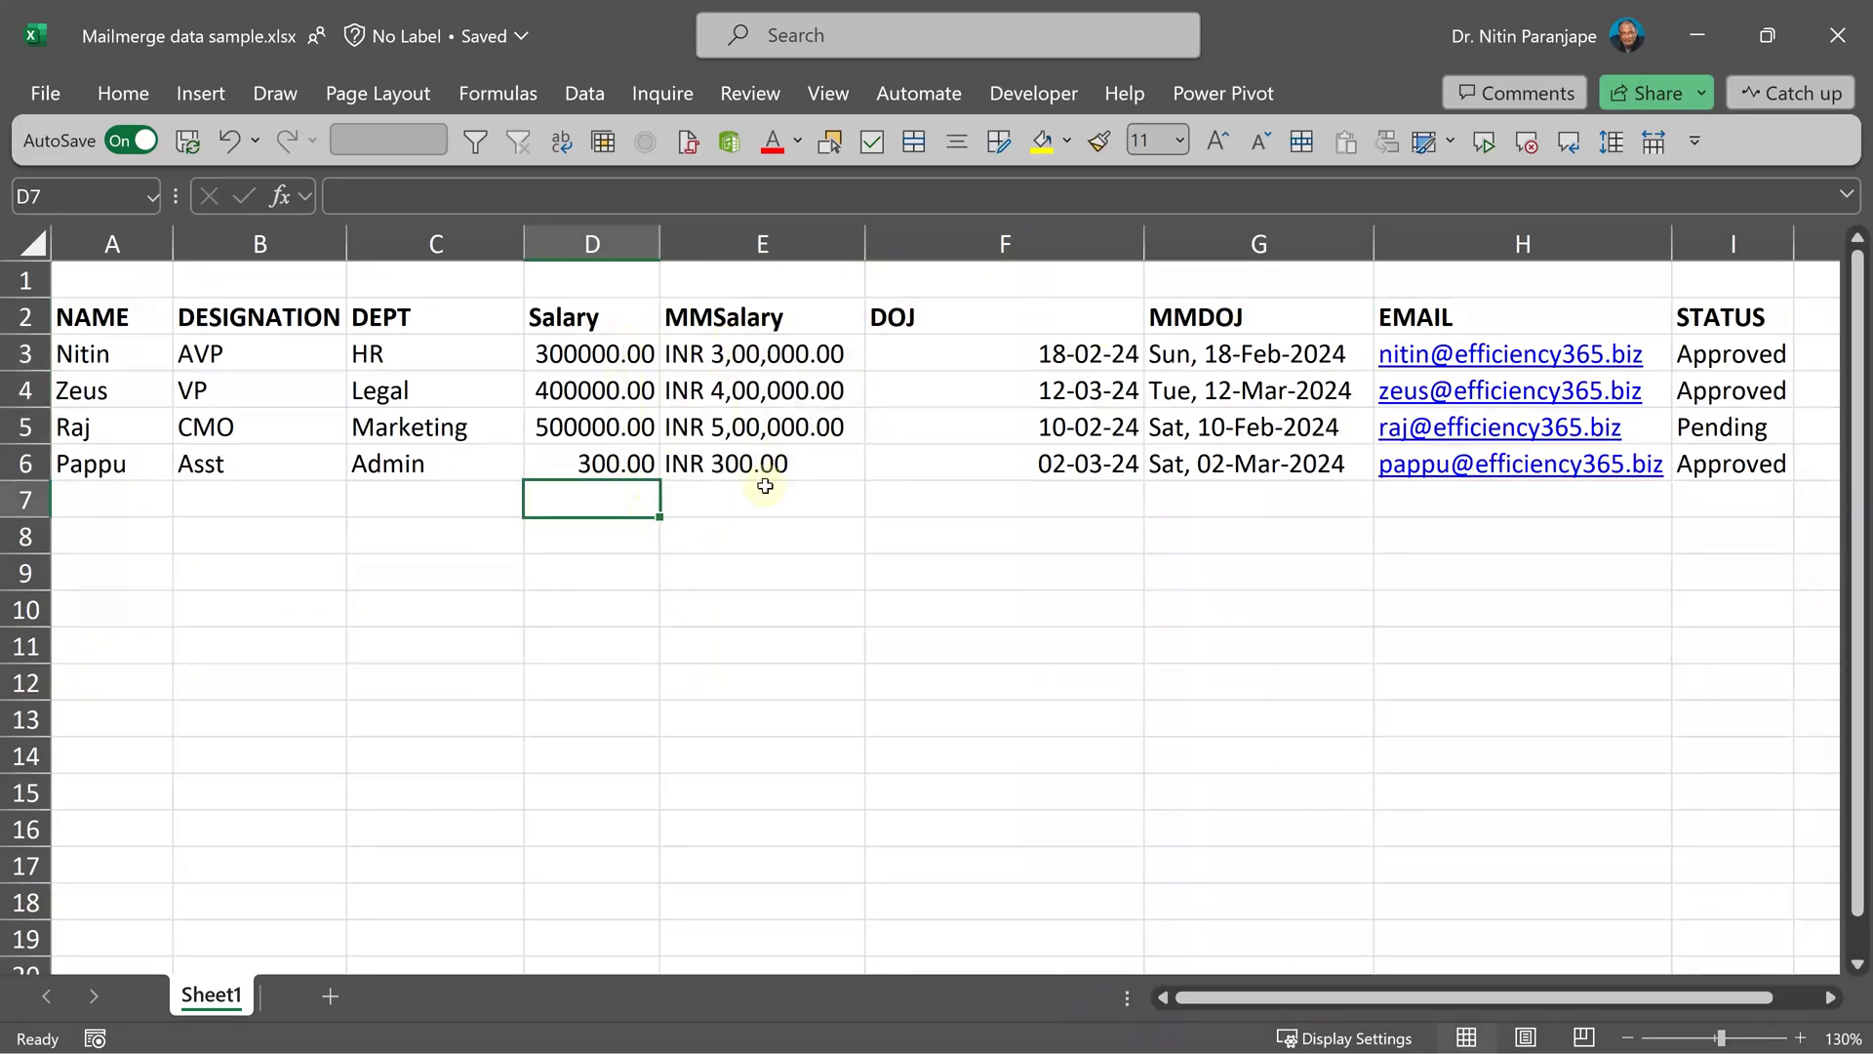
left_click(620, 363)
key("ctrl+1")
Step: Enter =TEXT(F3,"ddd, dd-mmm-yyy") in G3 so joining dates read like Sun, 18-Feb-2024
left_click_drag(1004, 353, 1020, 471)
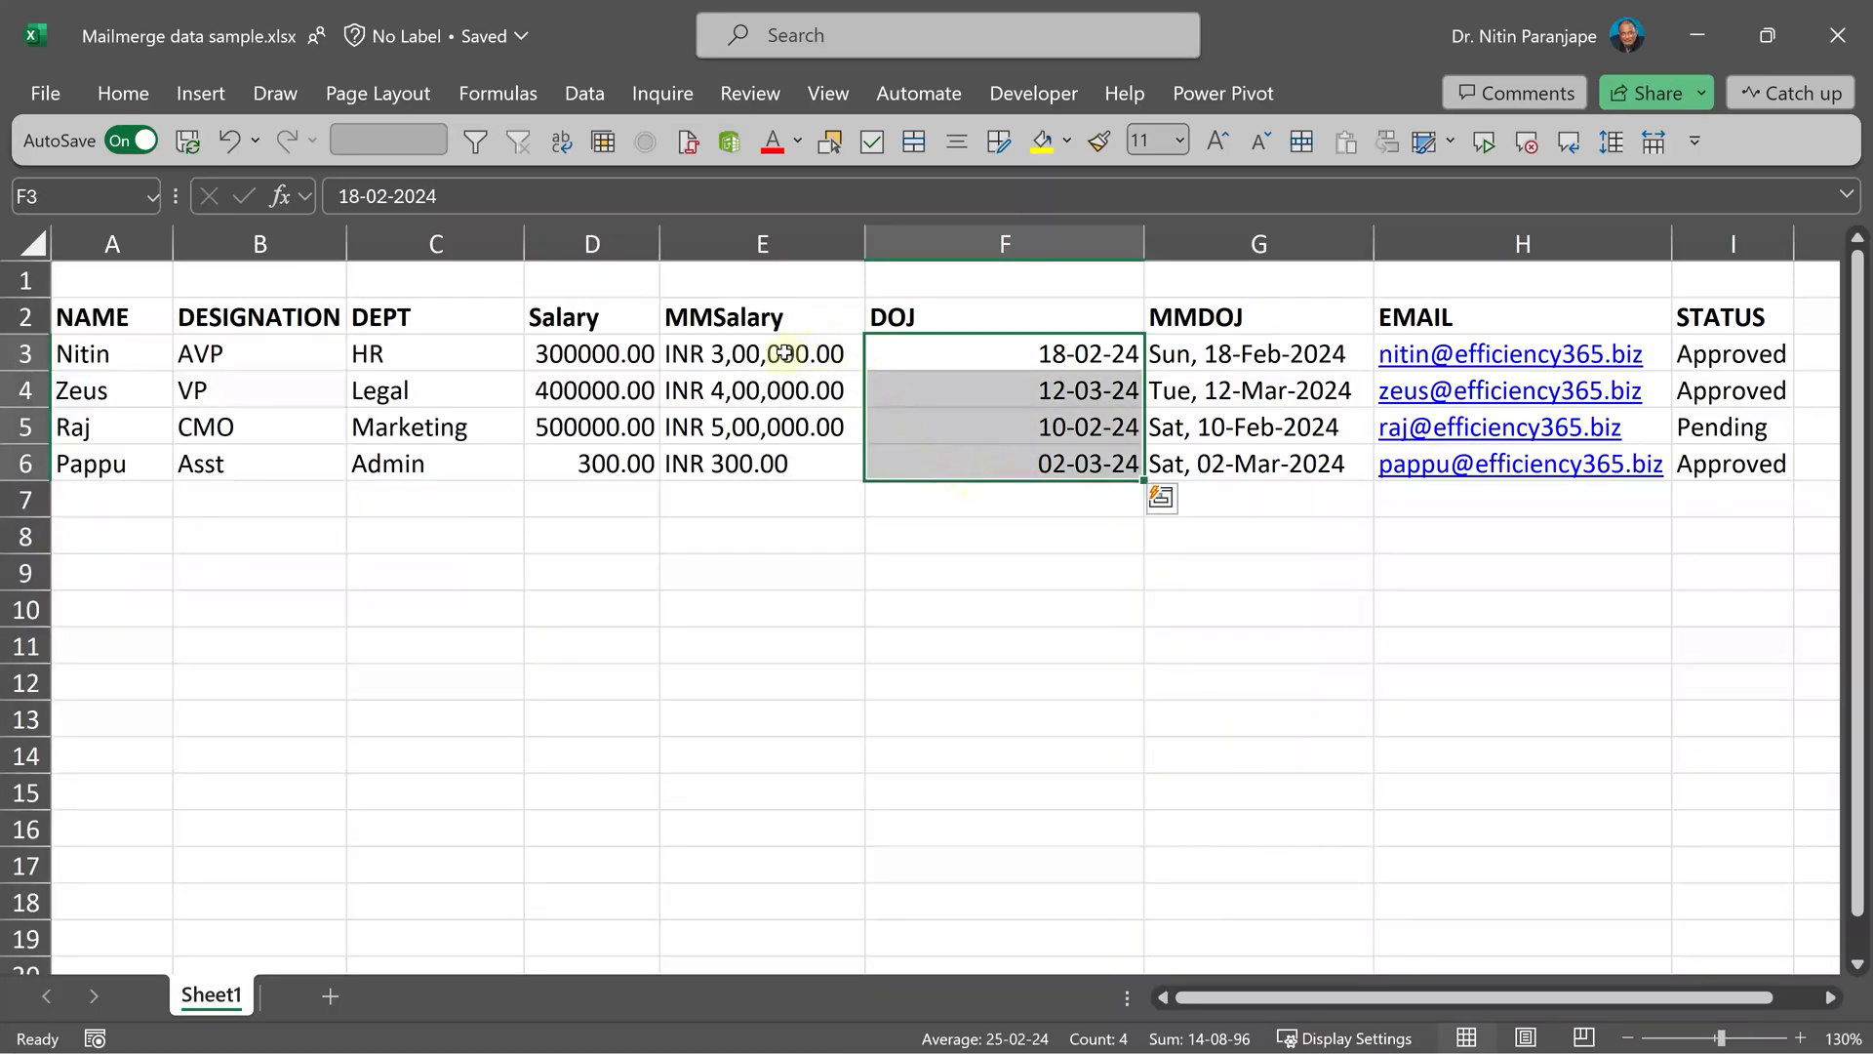
left_click(745, 355)
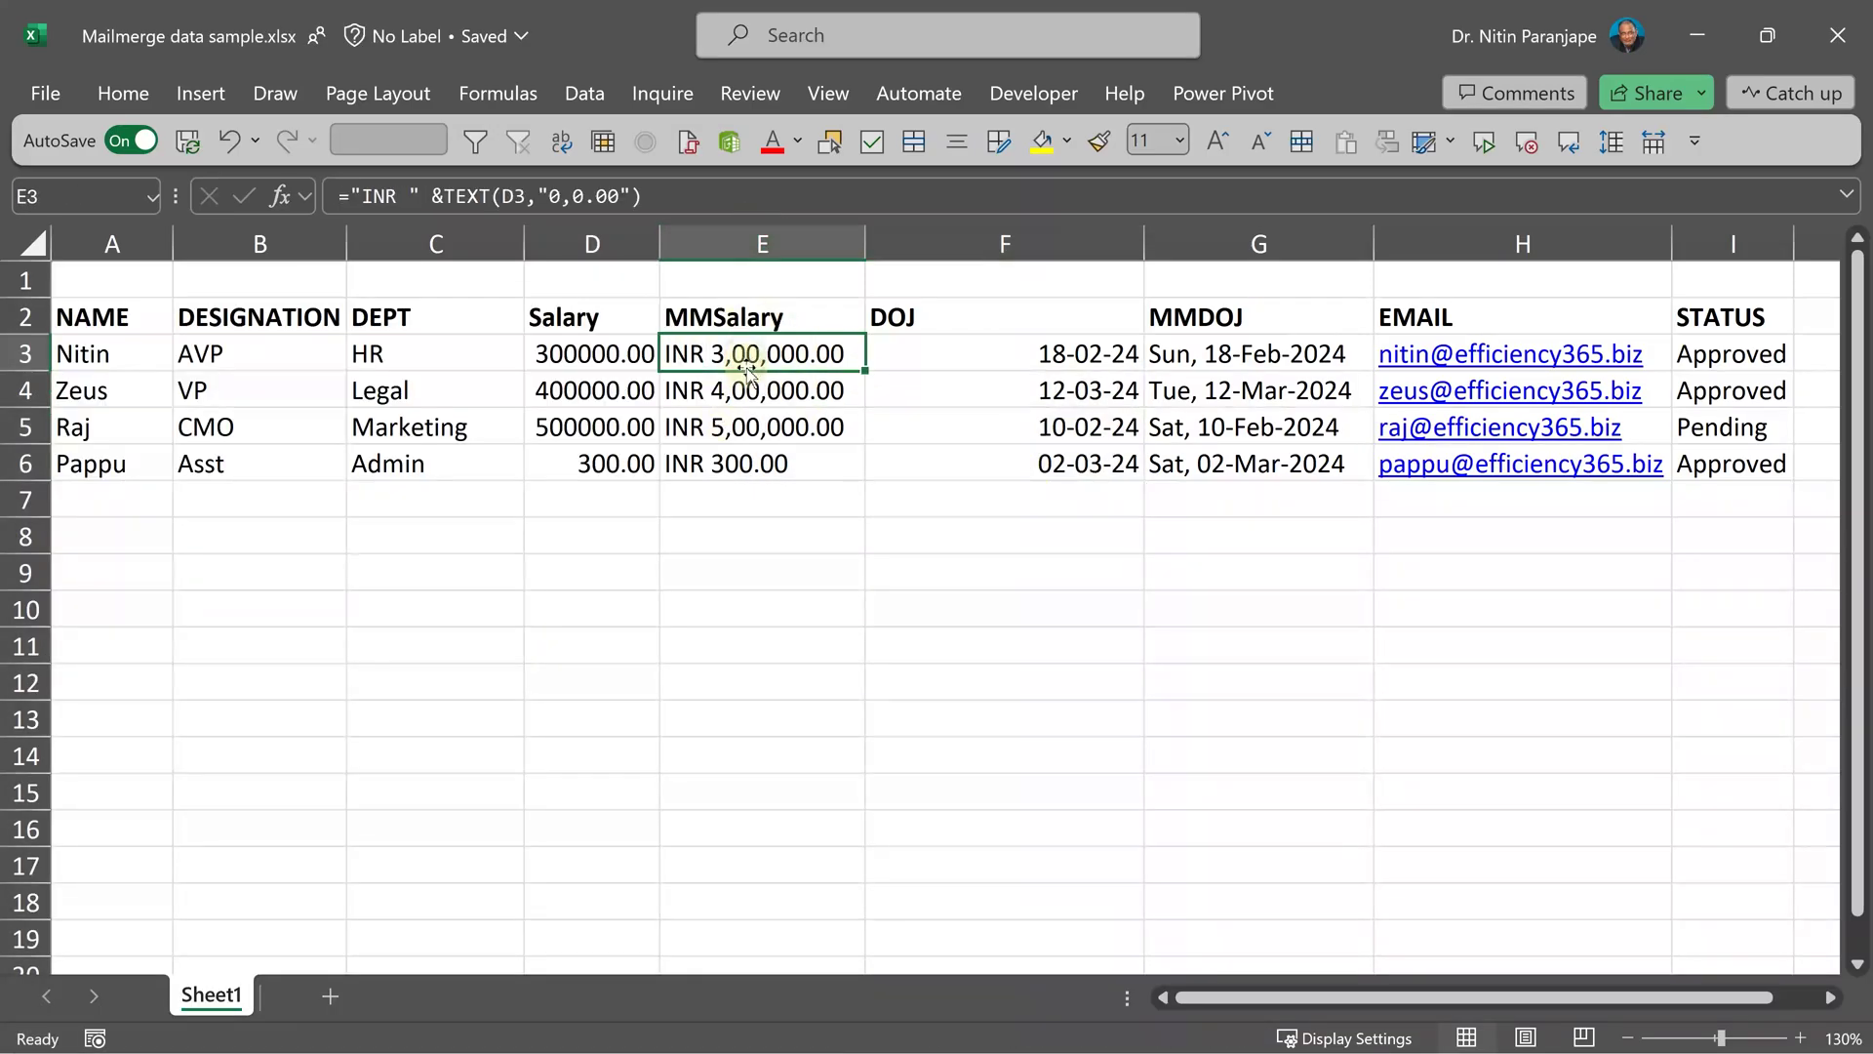
double_click(744, 366)
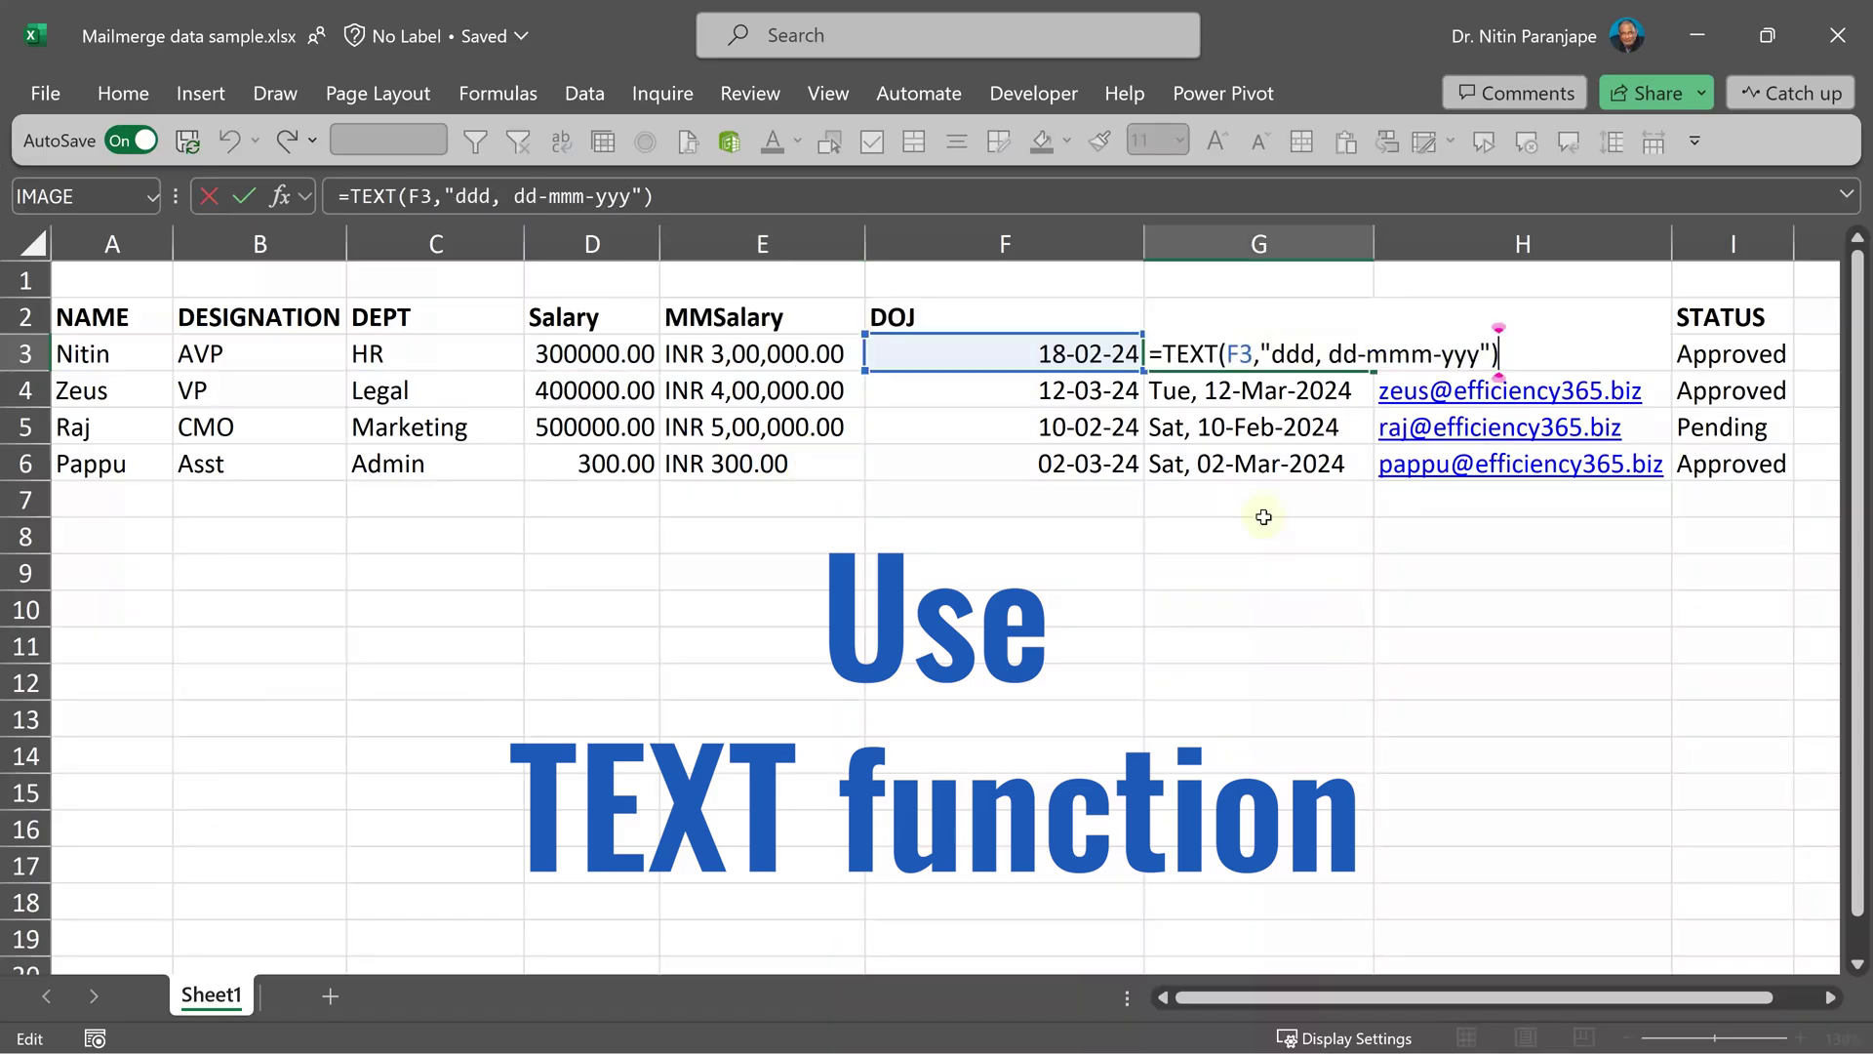
left_click(1283, 349)
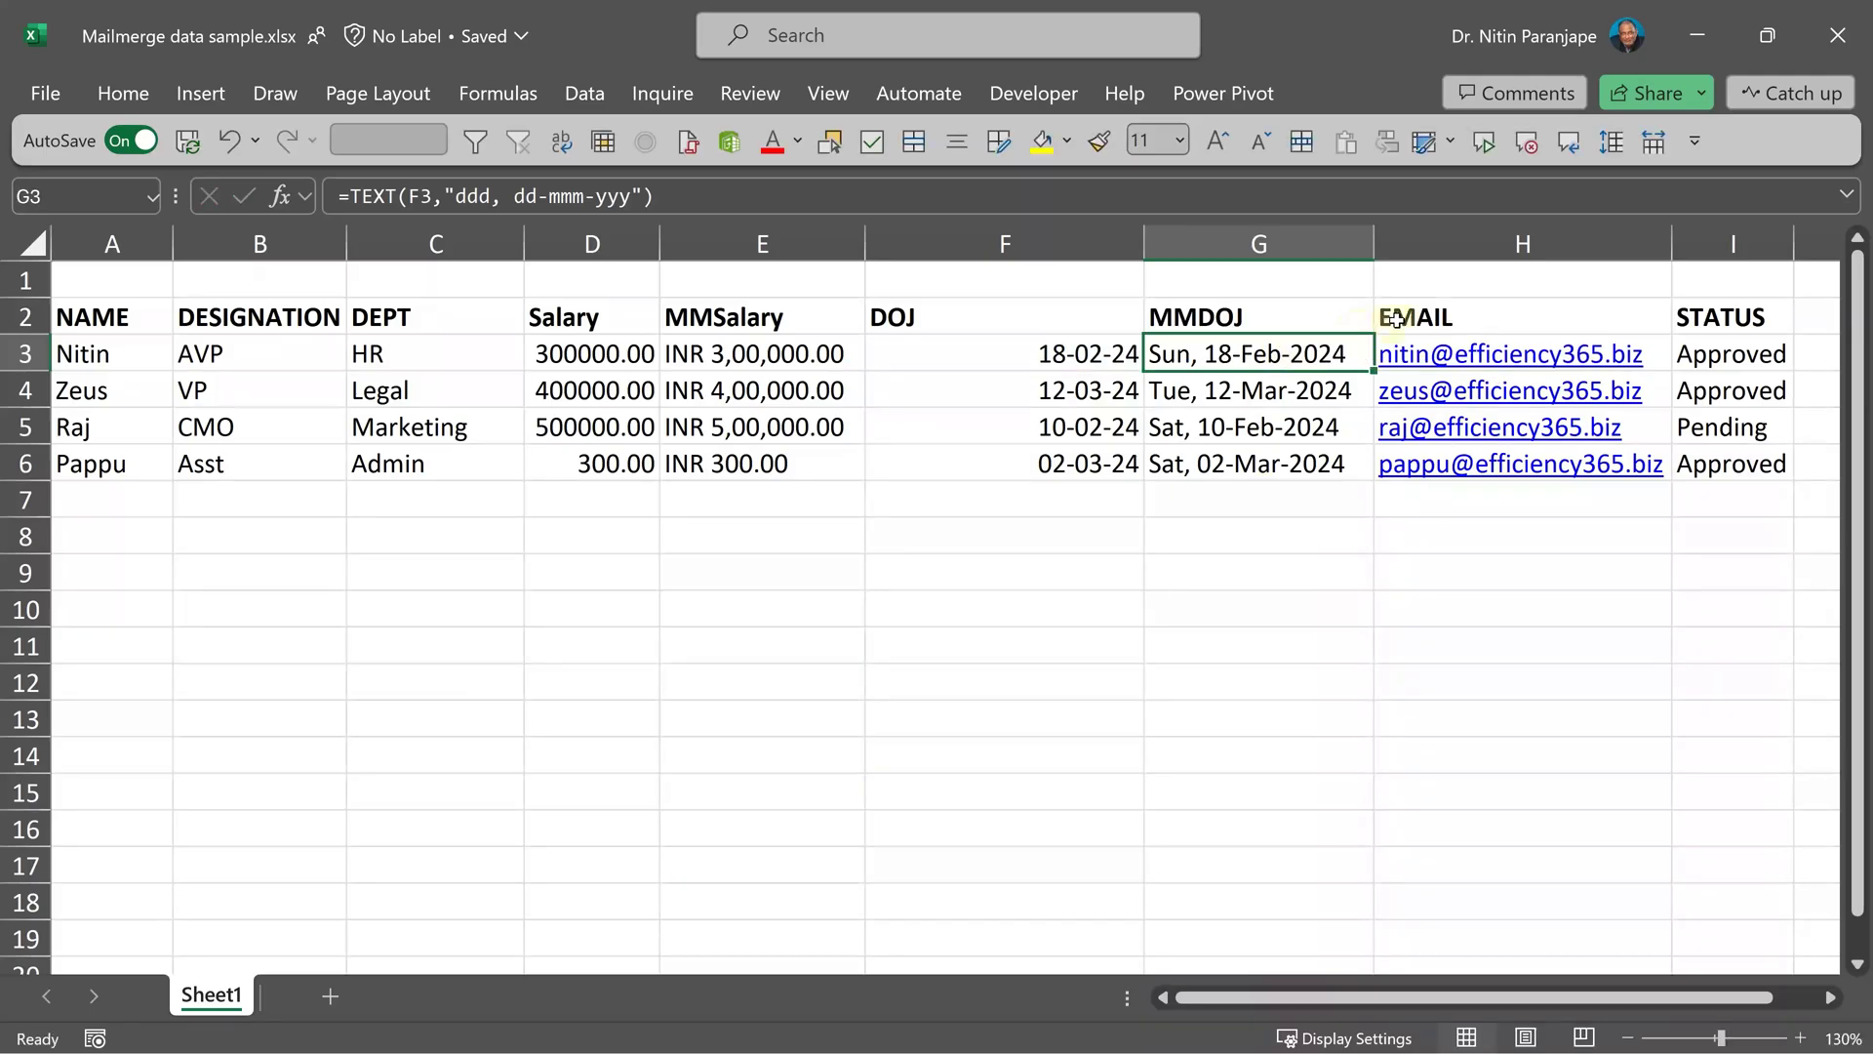
Step: Select the table A2:I6 with headers and name it mydata in the Name Box
left_click_drag(1463, 310, 1510, 480)
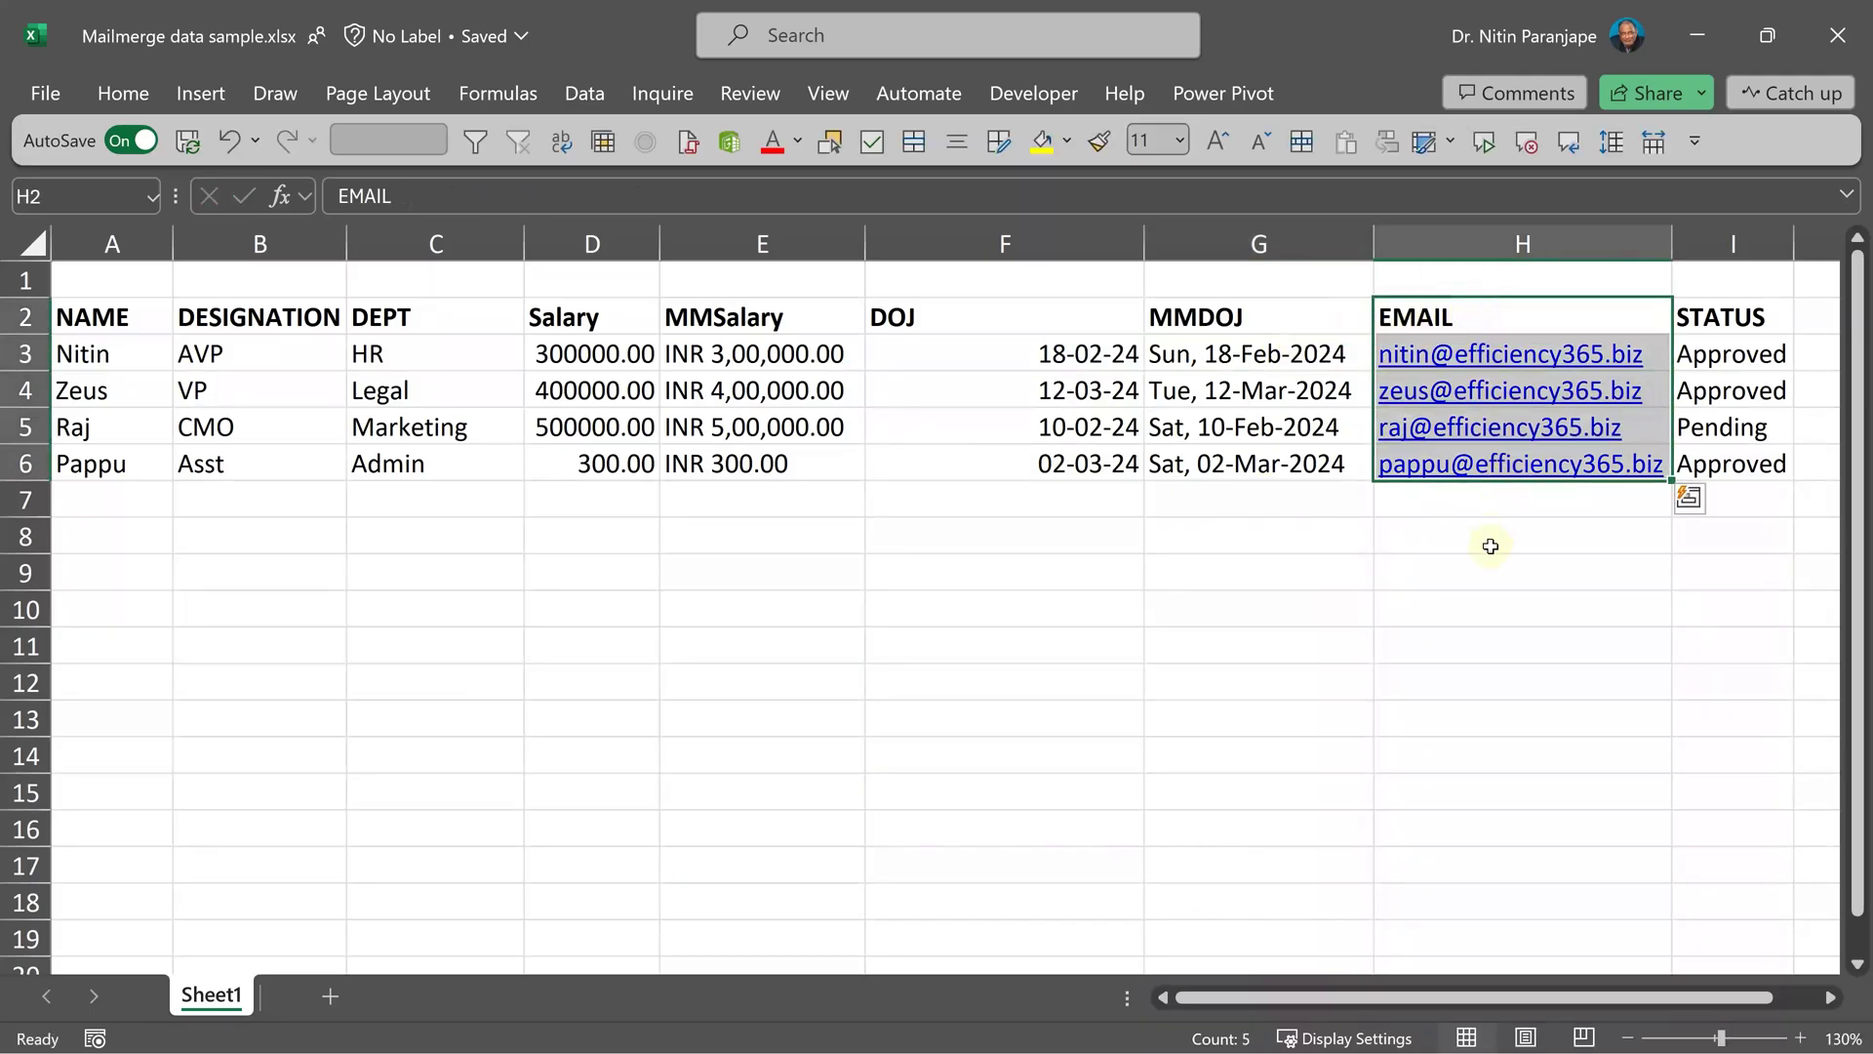
left_click(1740, 316)
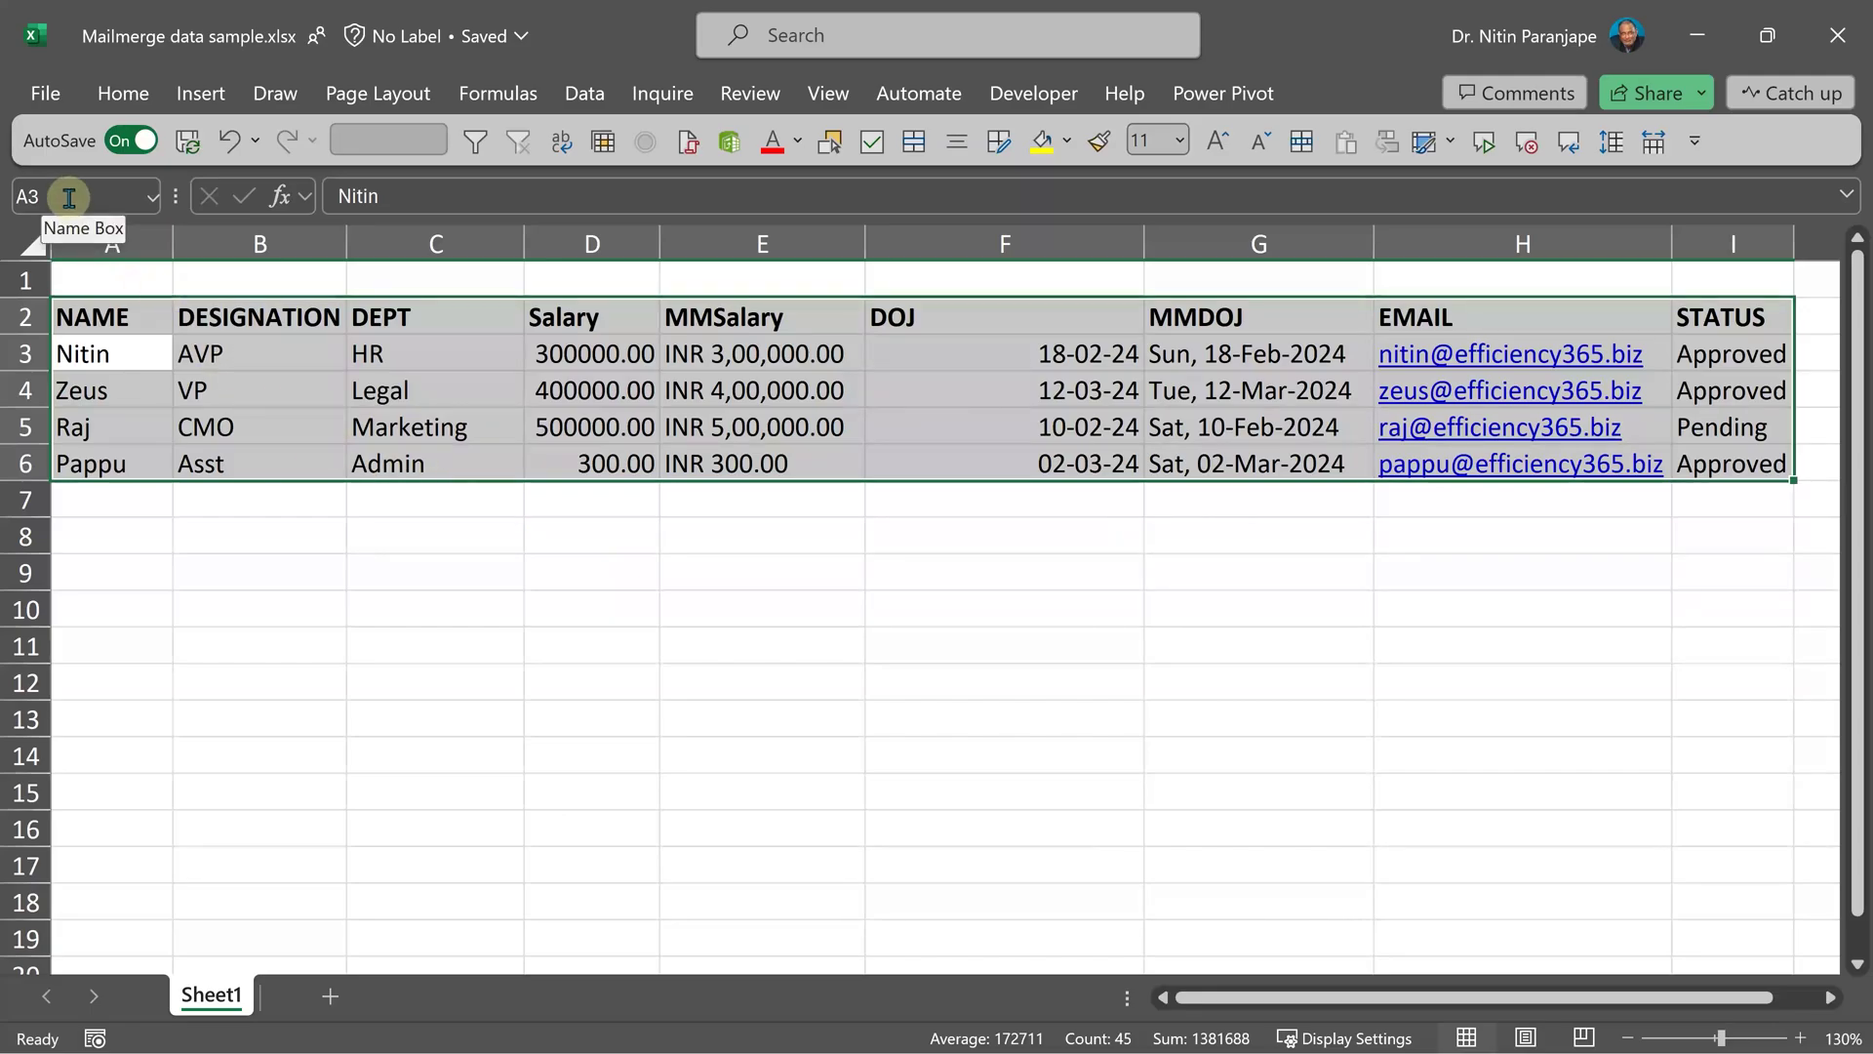
left_click(69, 198)
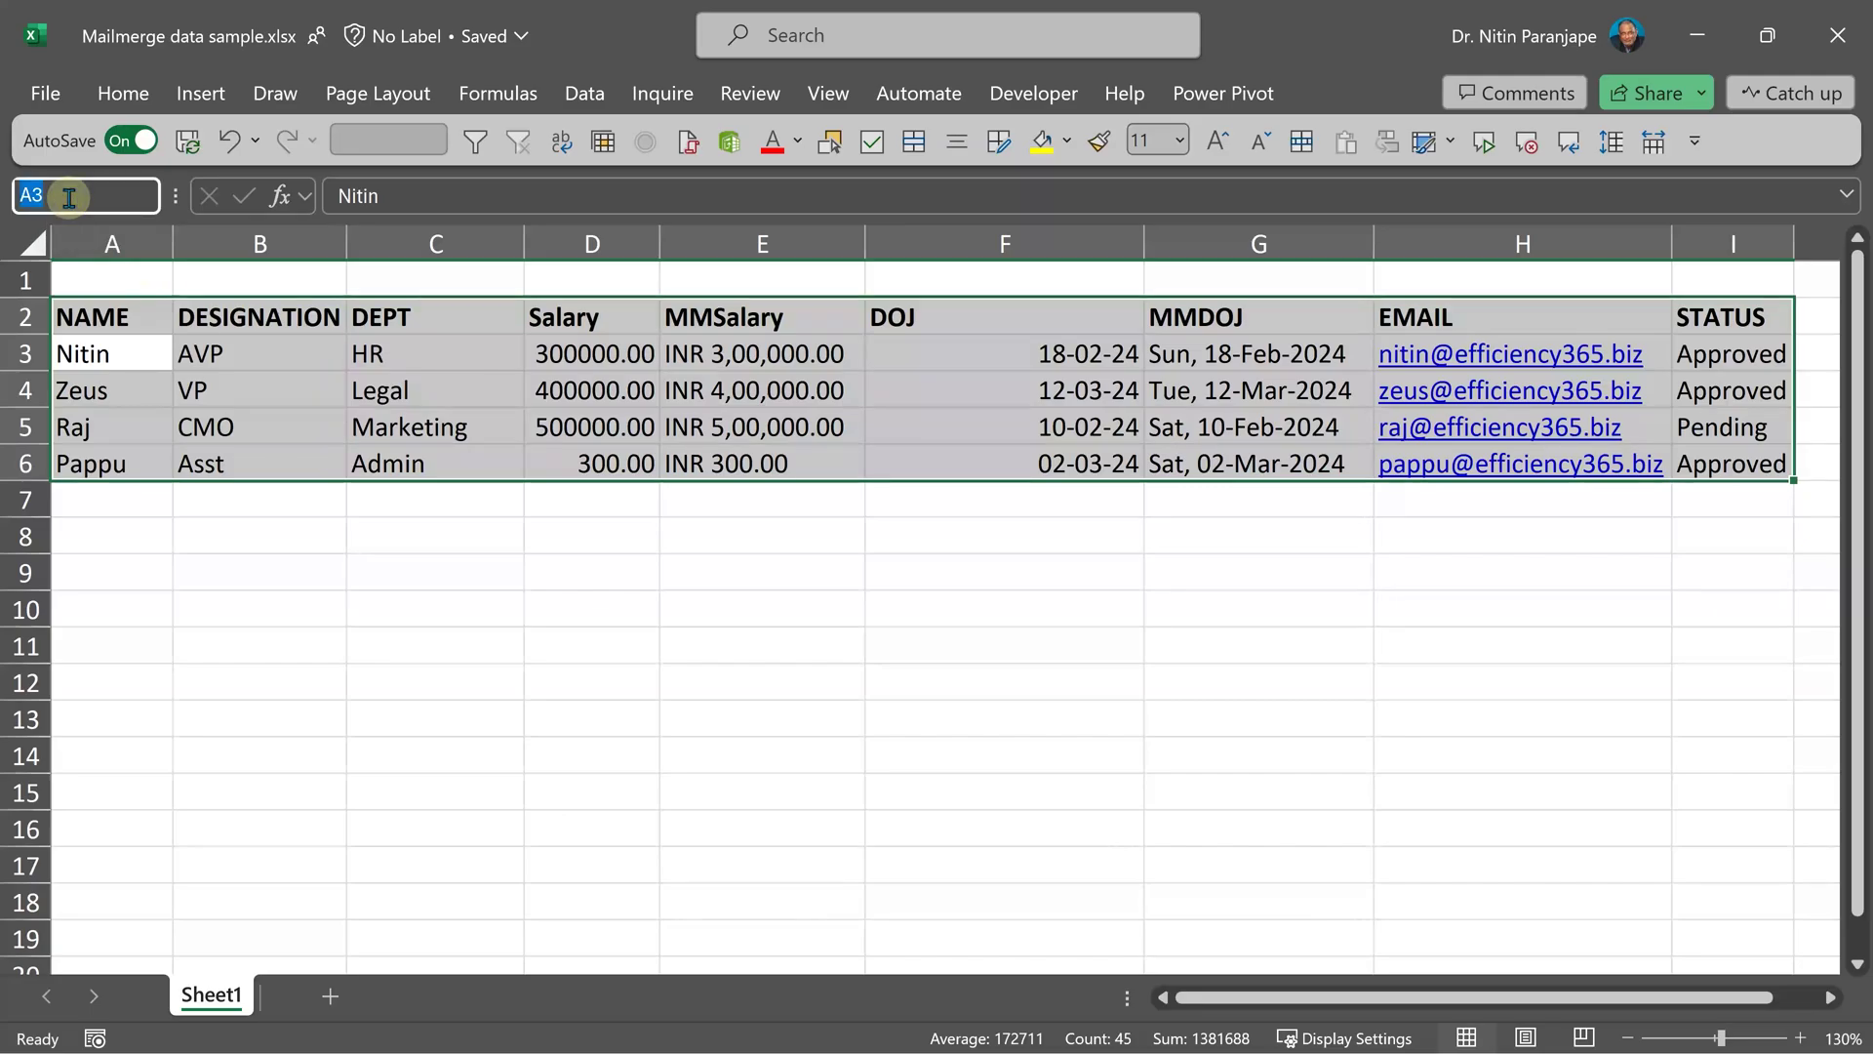
type("mydata")
key("Return")
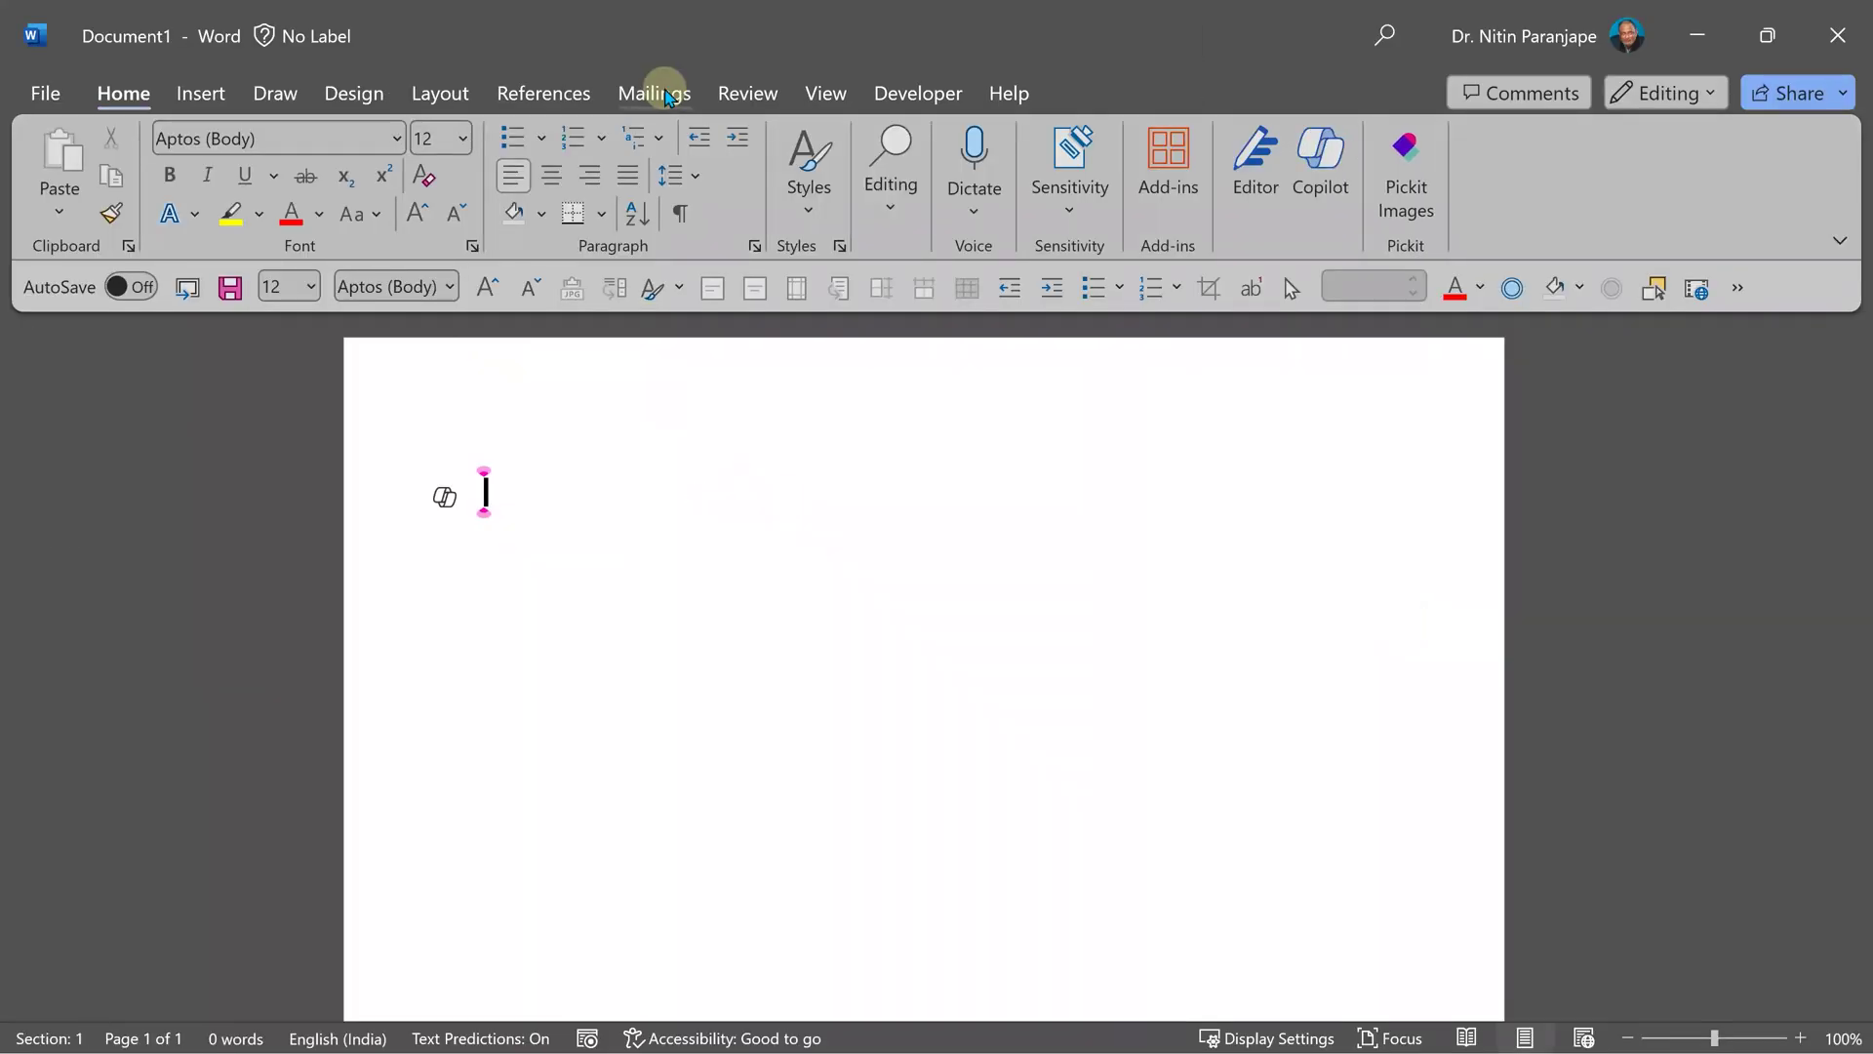
Step: Start an E-mail Messages mail merge in the blank document
left_click(654, 93)
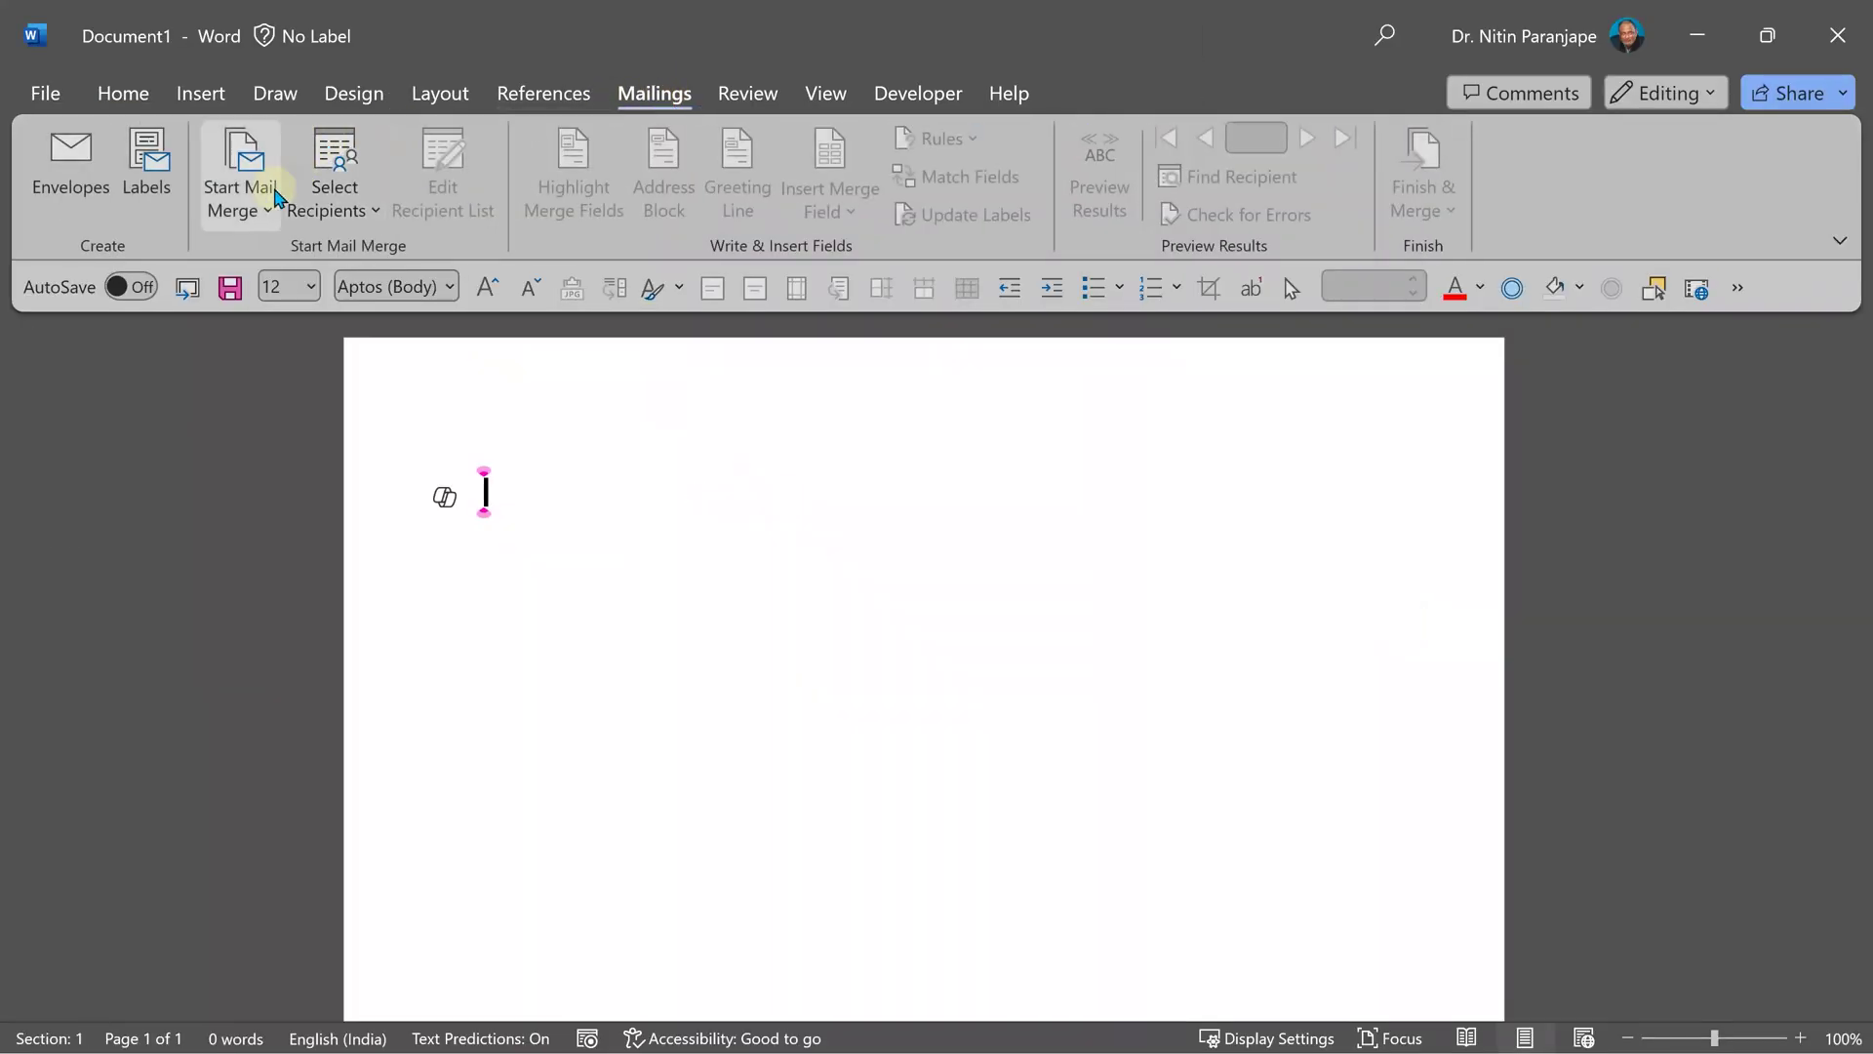
left_click(269, 209)
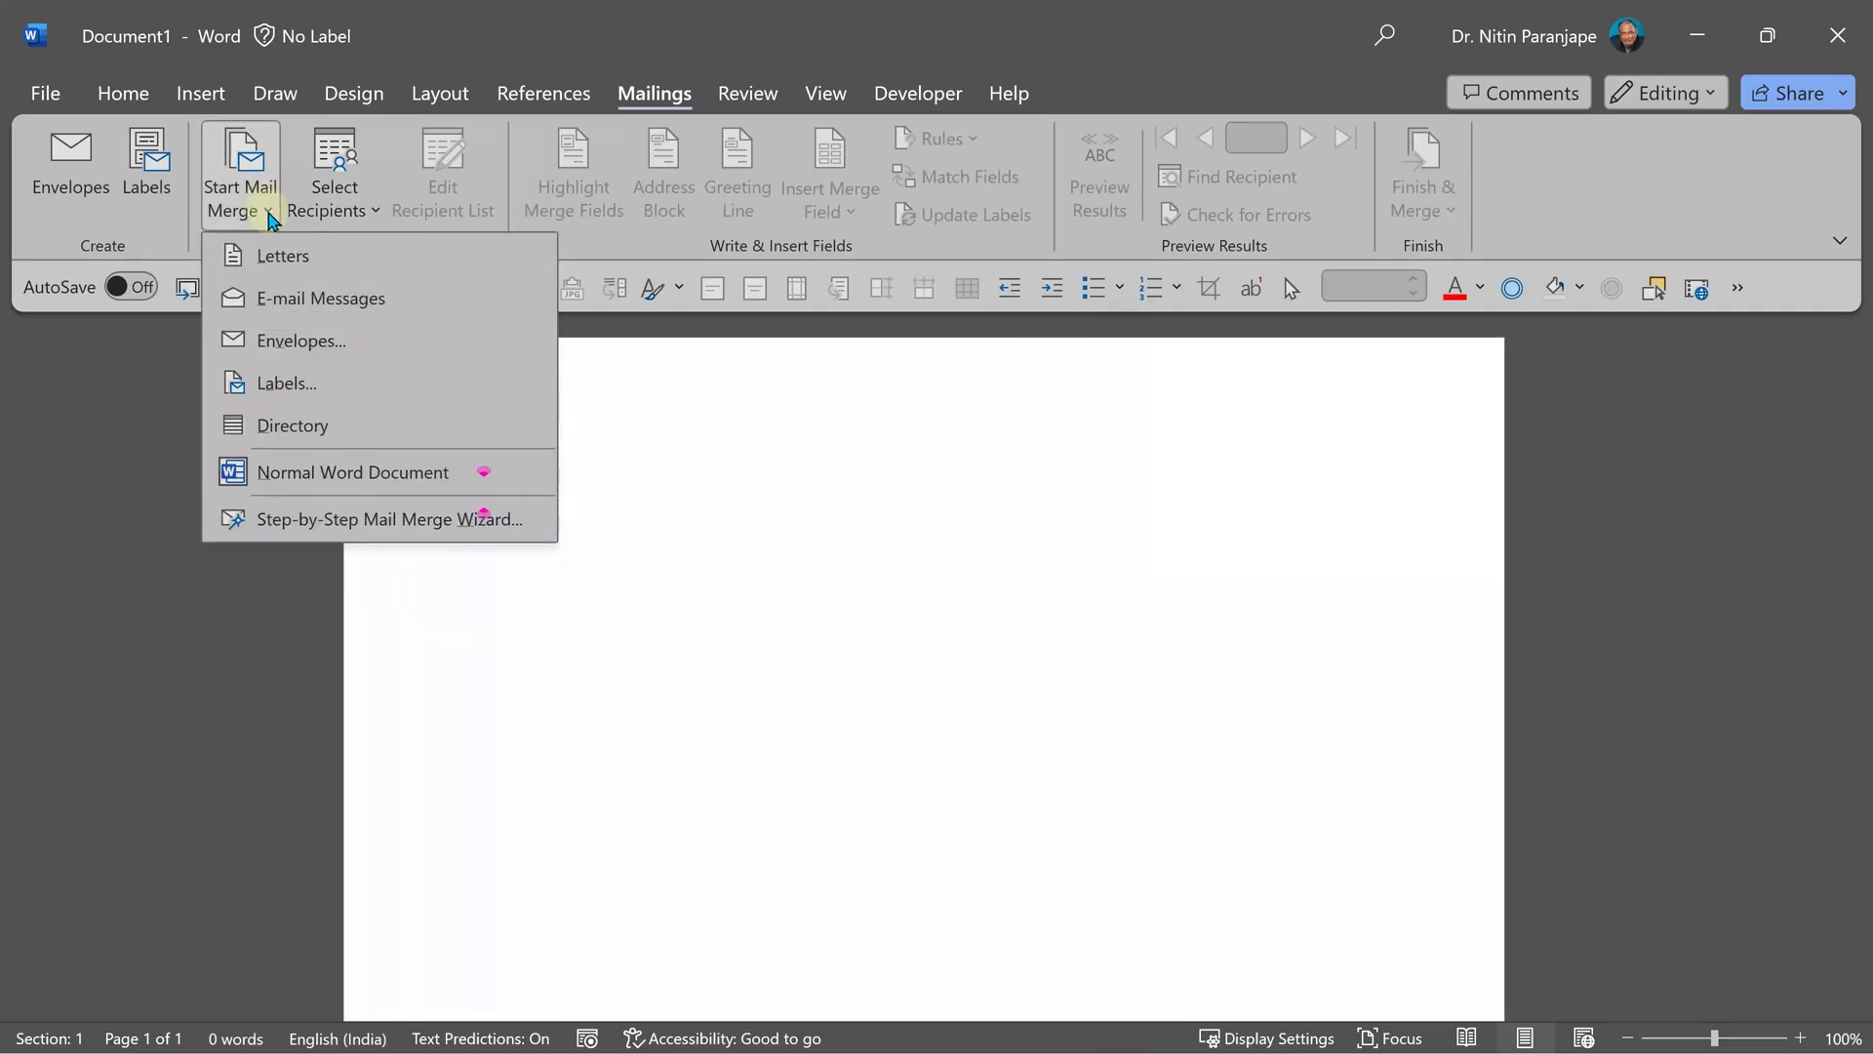
left_click(315, 301)
Step: Use the mydata range of Mailmerge data sample.xlsx as the existing recipient list
left_click(368, 216)
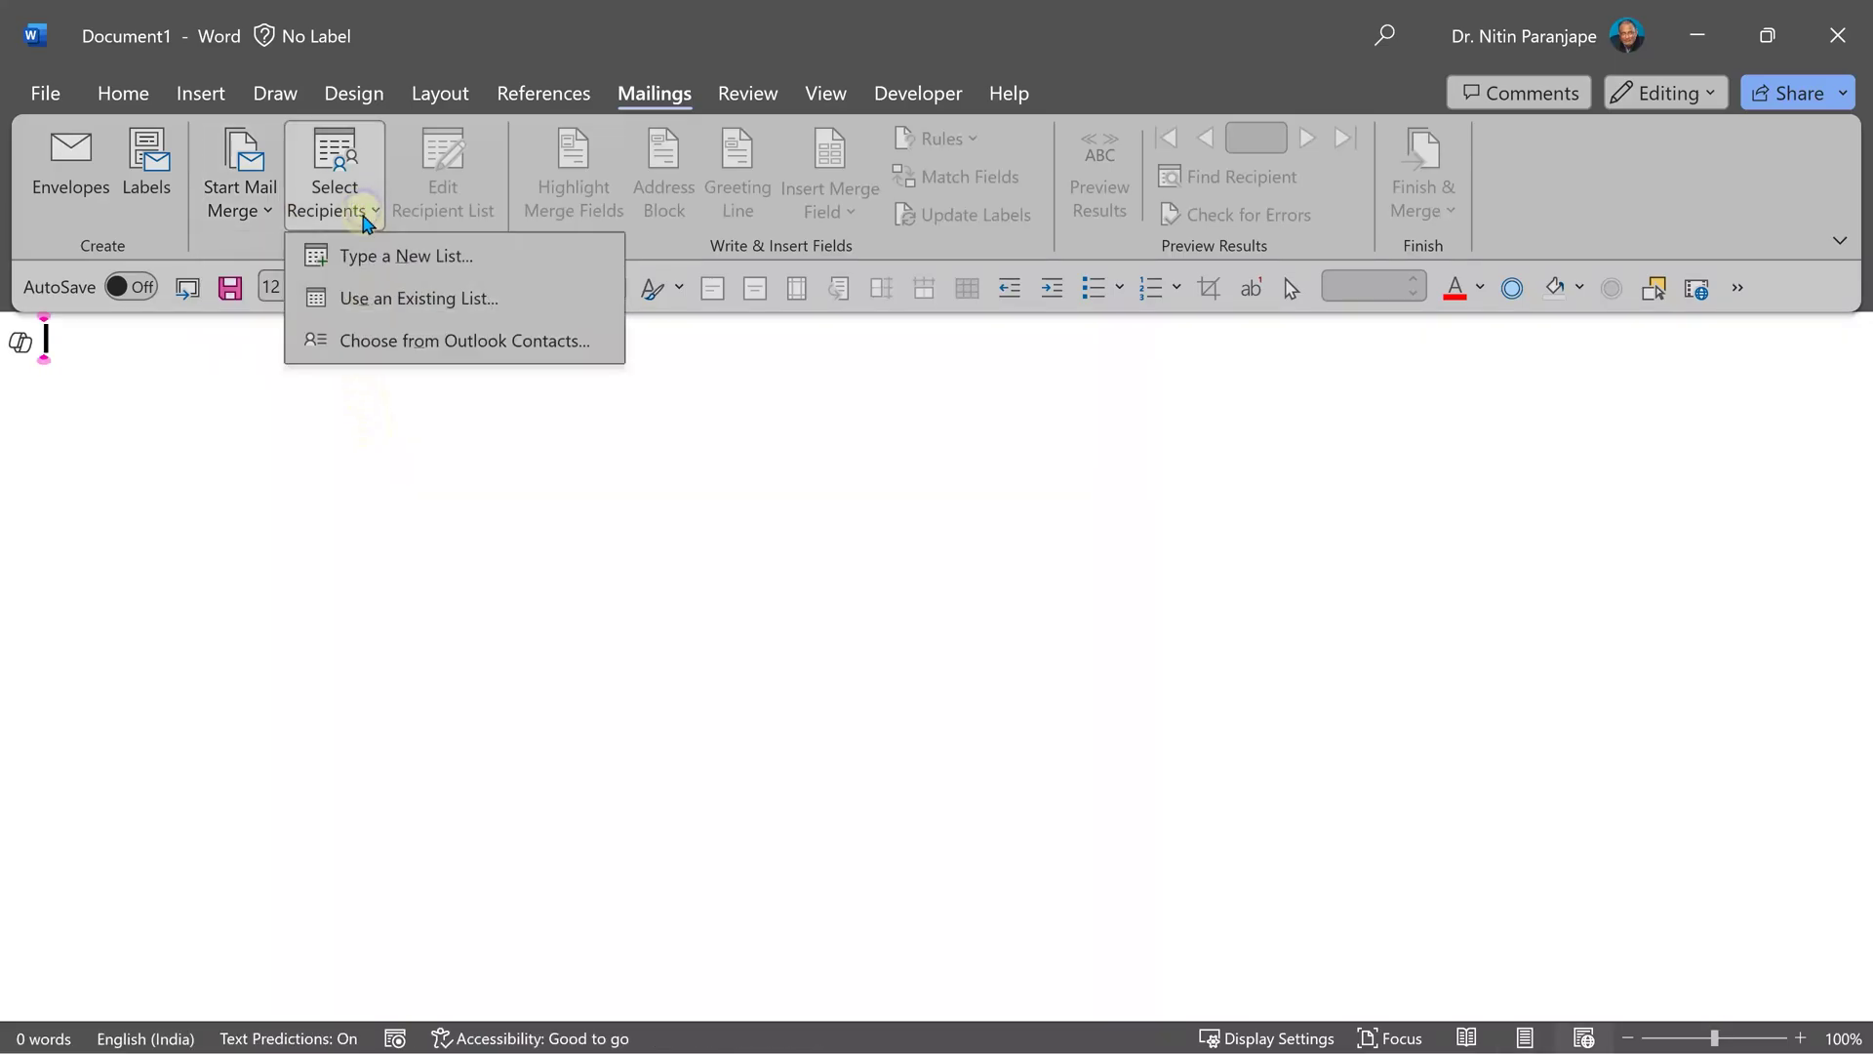
left_click(387, 300)
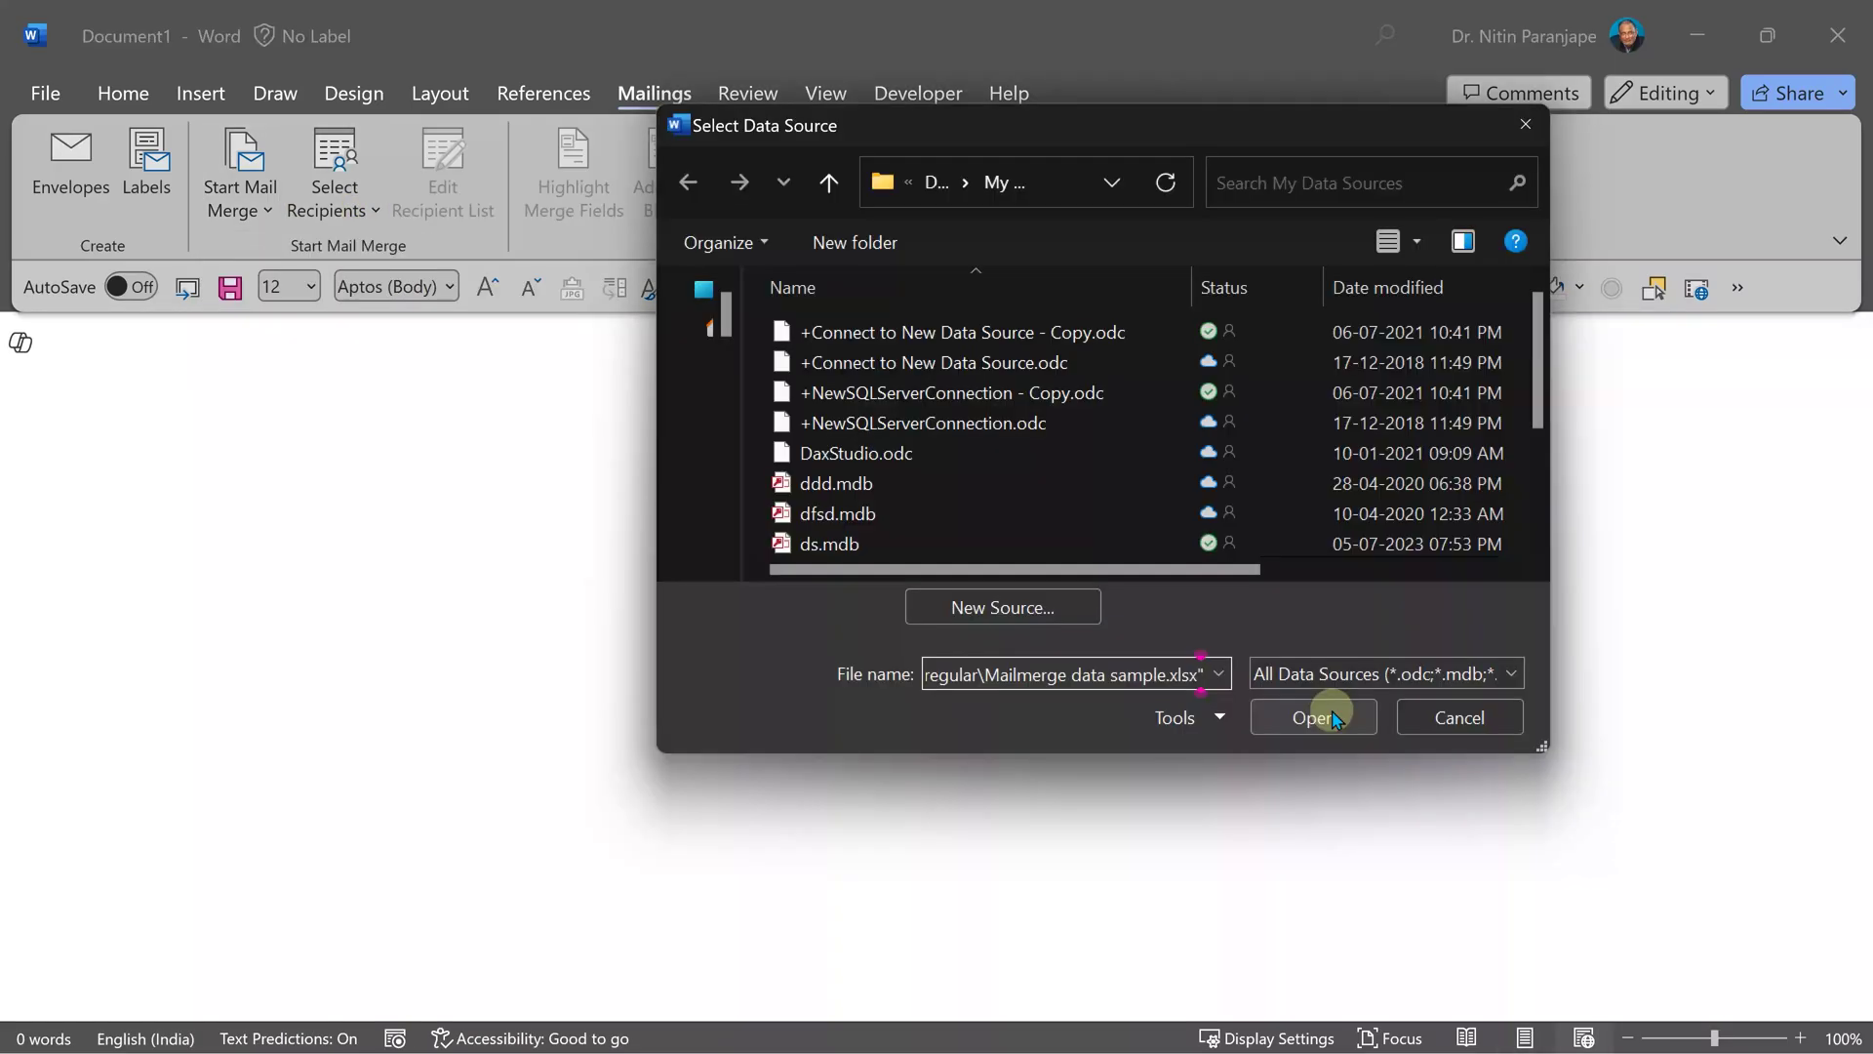
left_click(1321, 715)
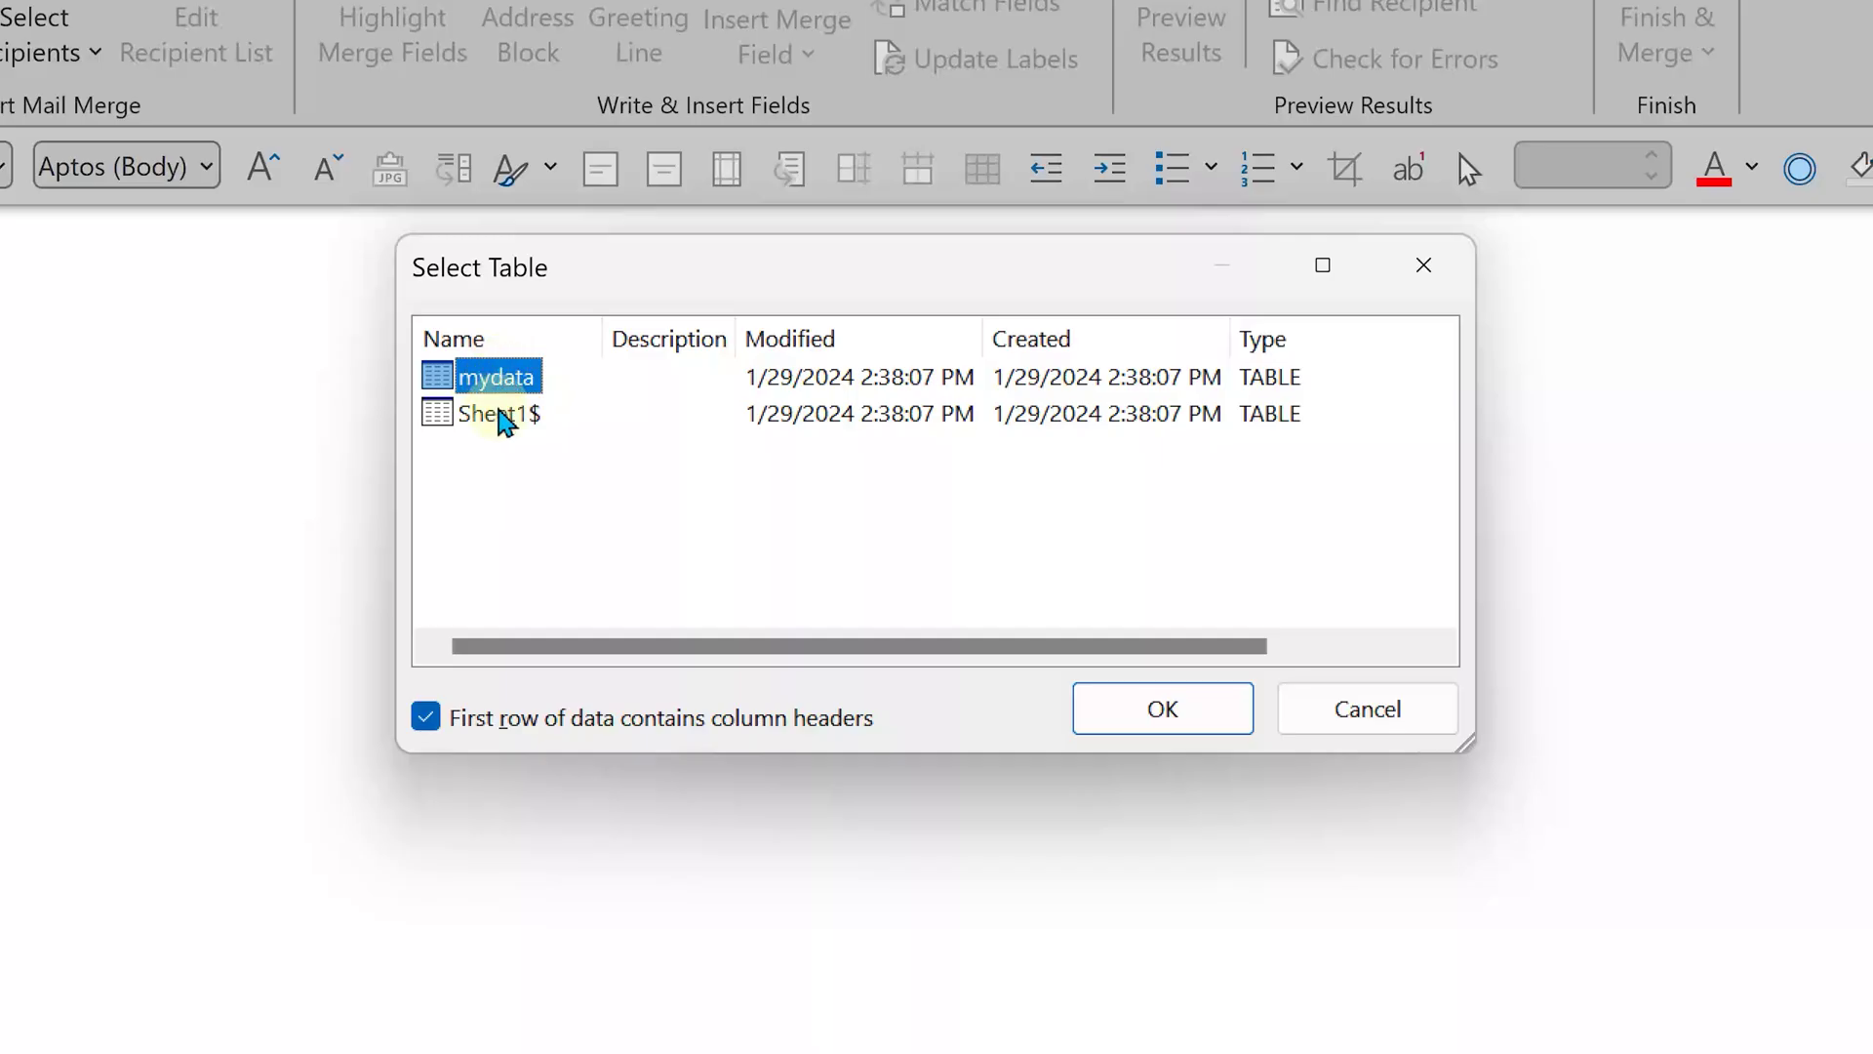
left_click(641, 452)
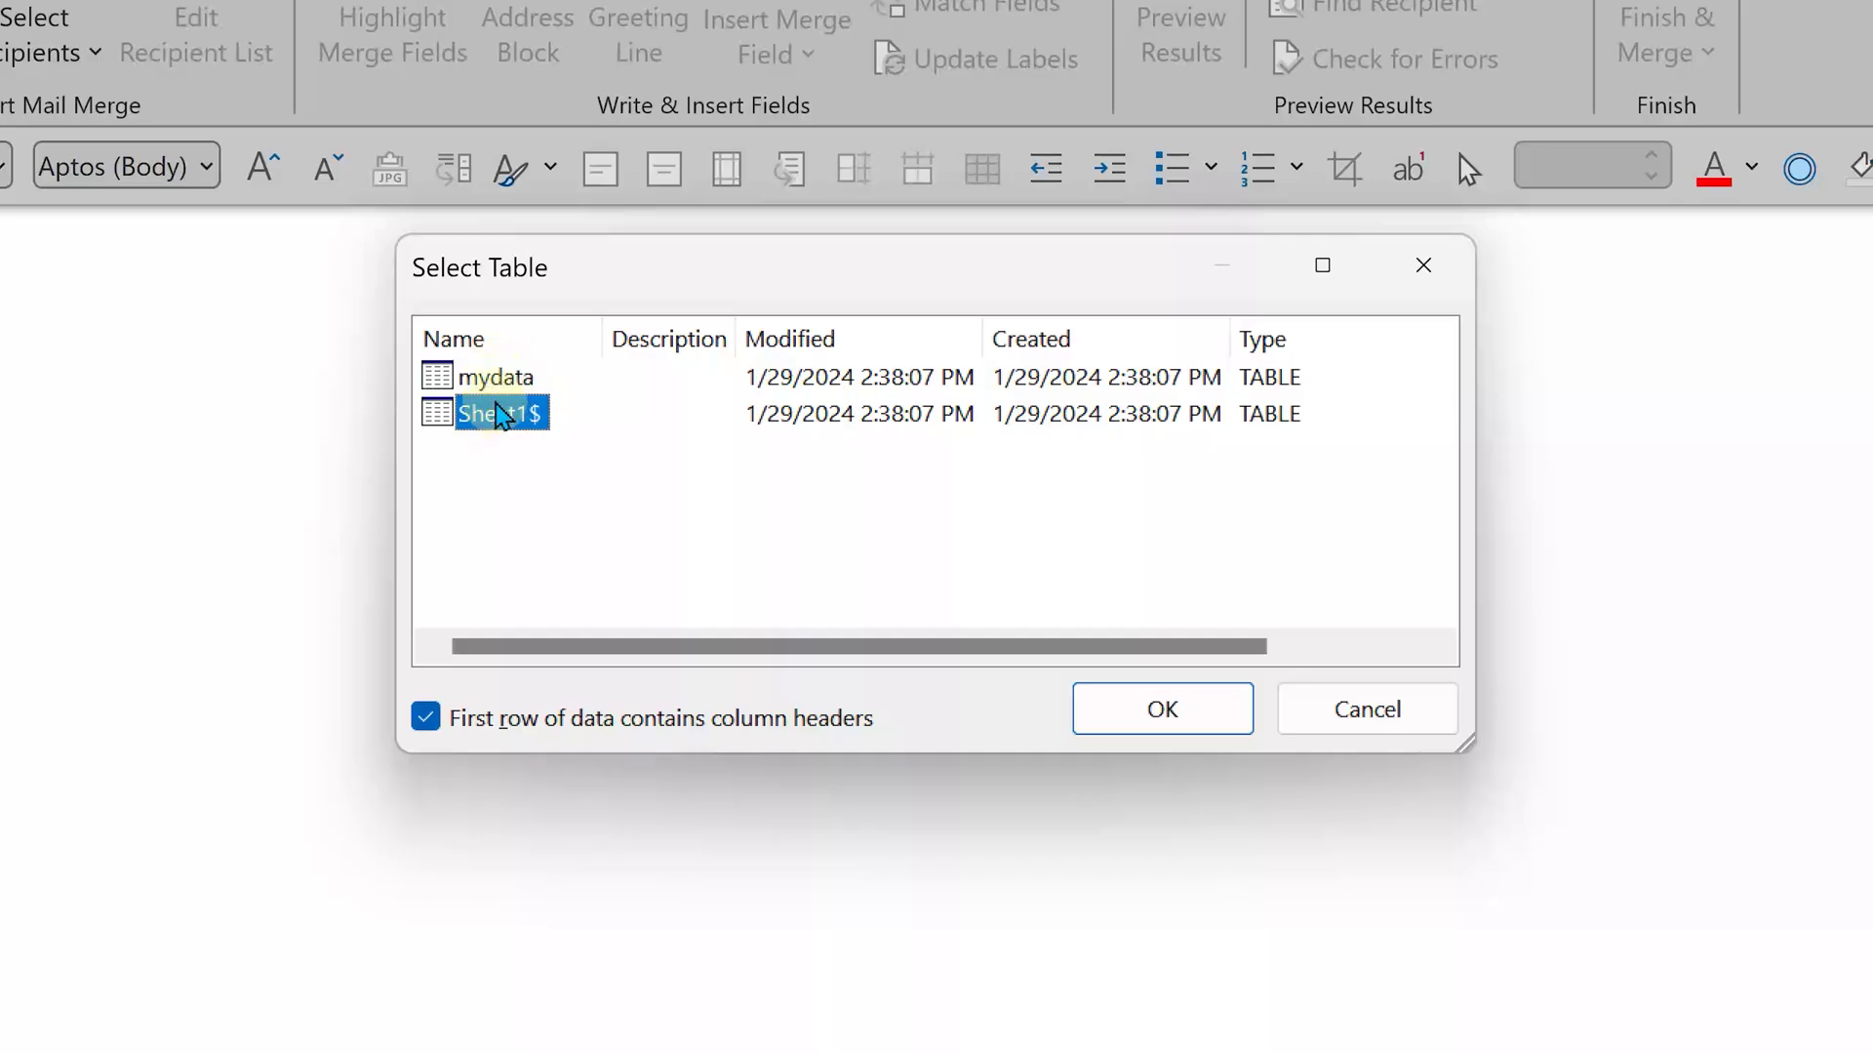
left_click(502, 383)
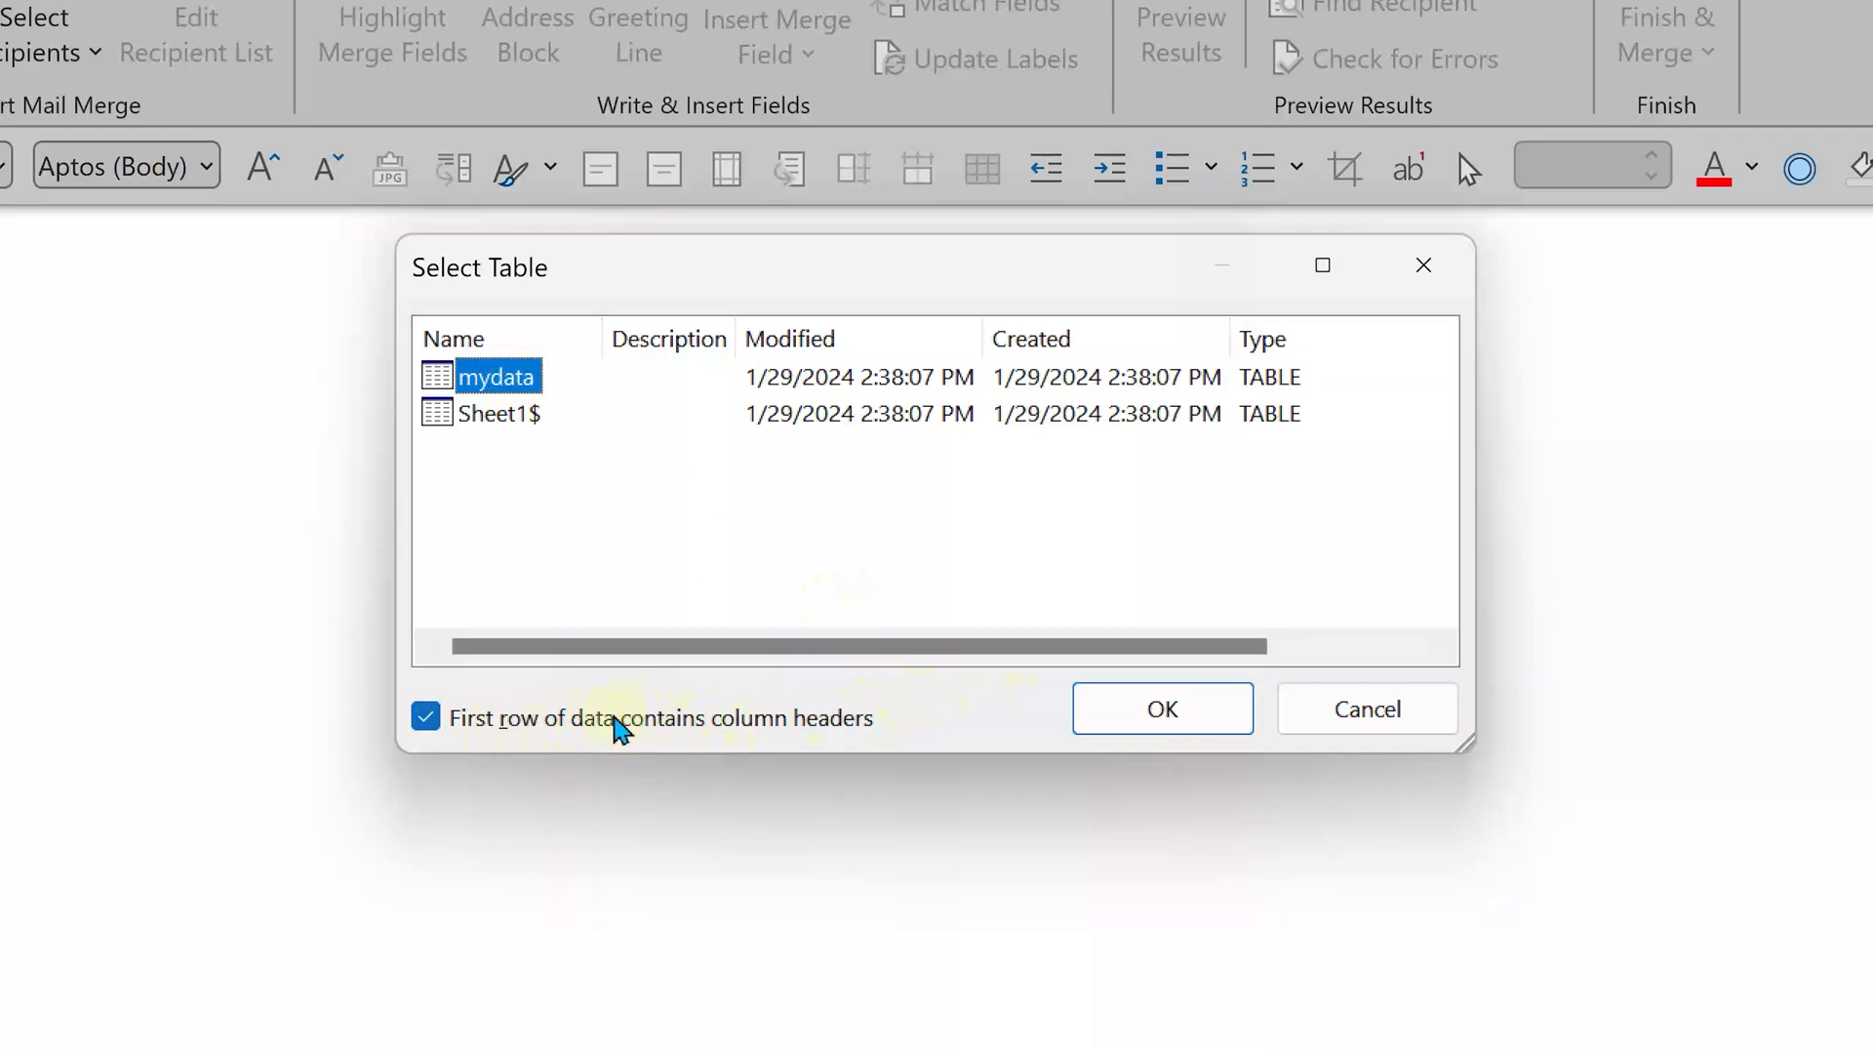
left_click(1107, 708)
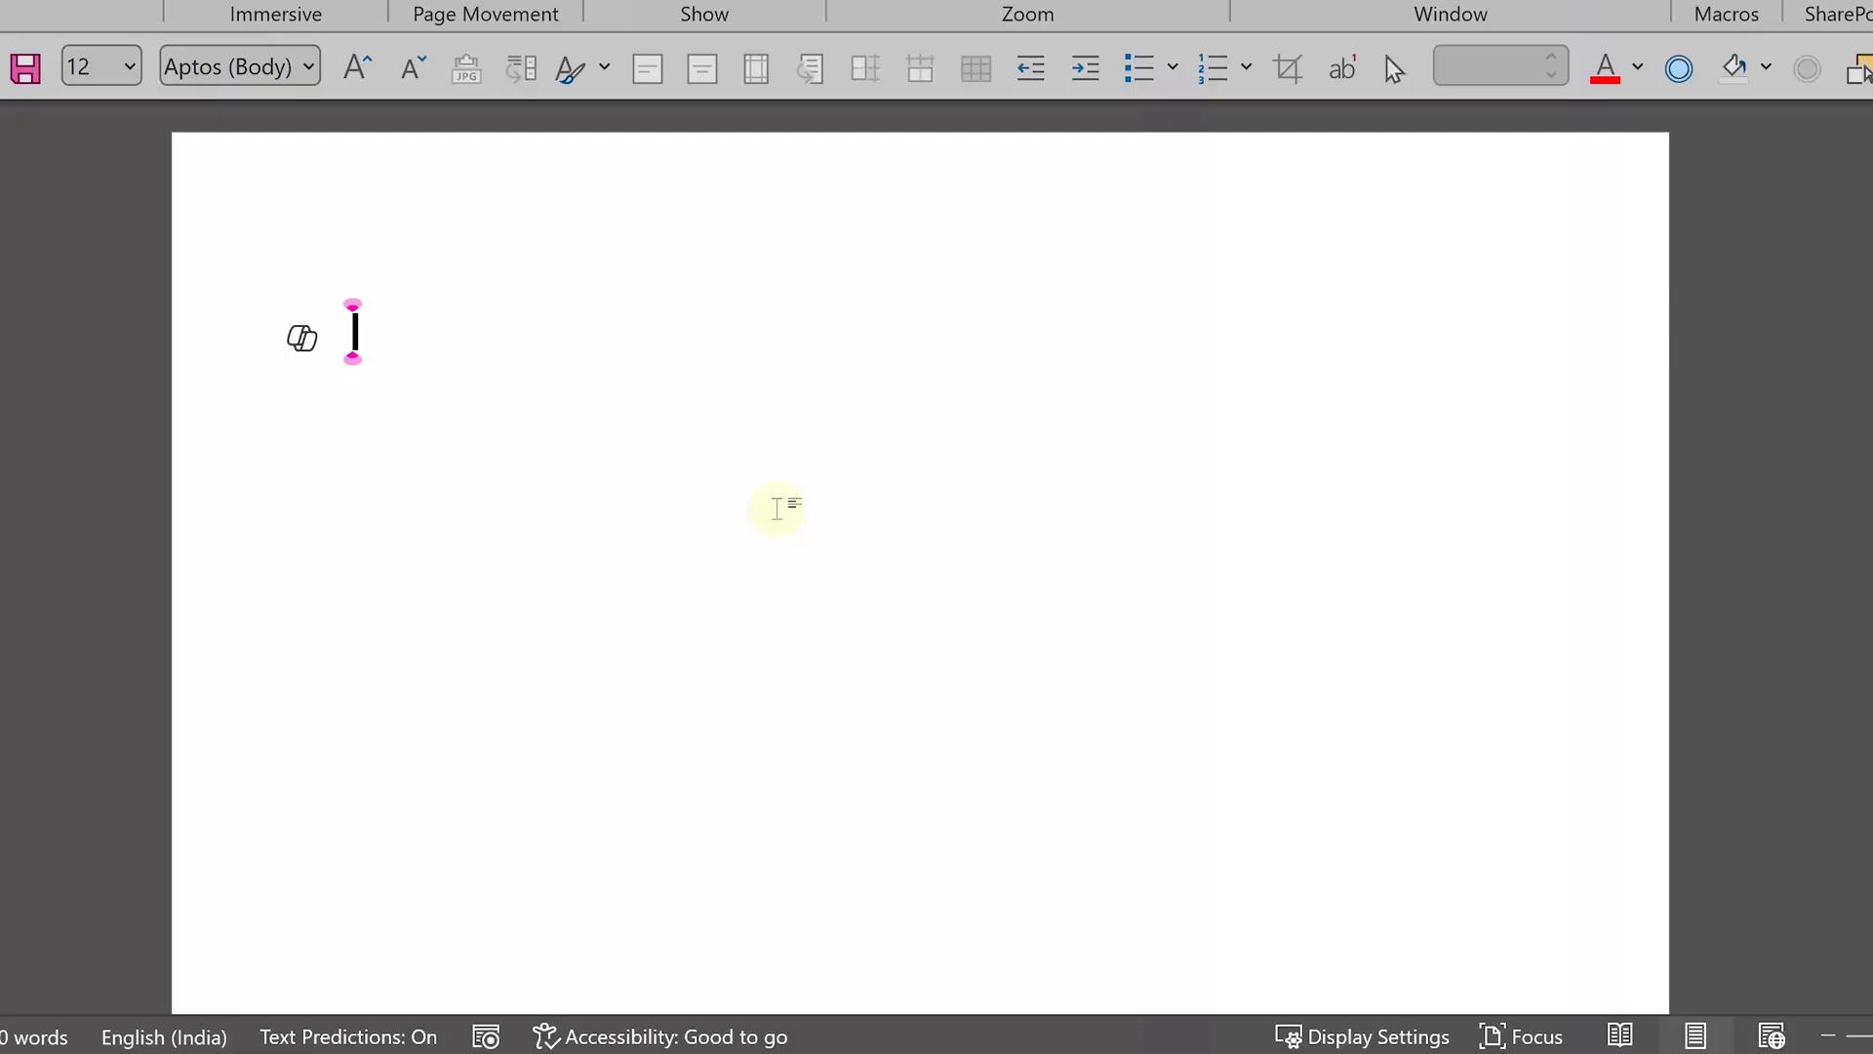
Step: Type the letter: Dear, appointment text, Your Salary is, Date of joining:, Cheers, HR Team, Efficiency365
type("Dear")
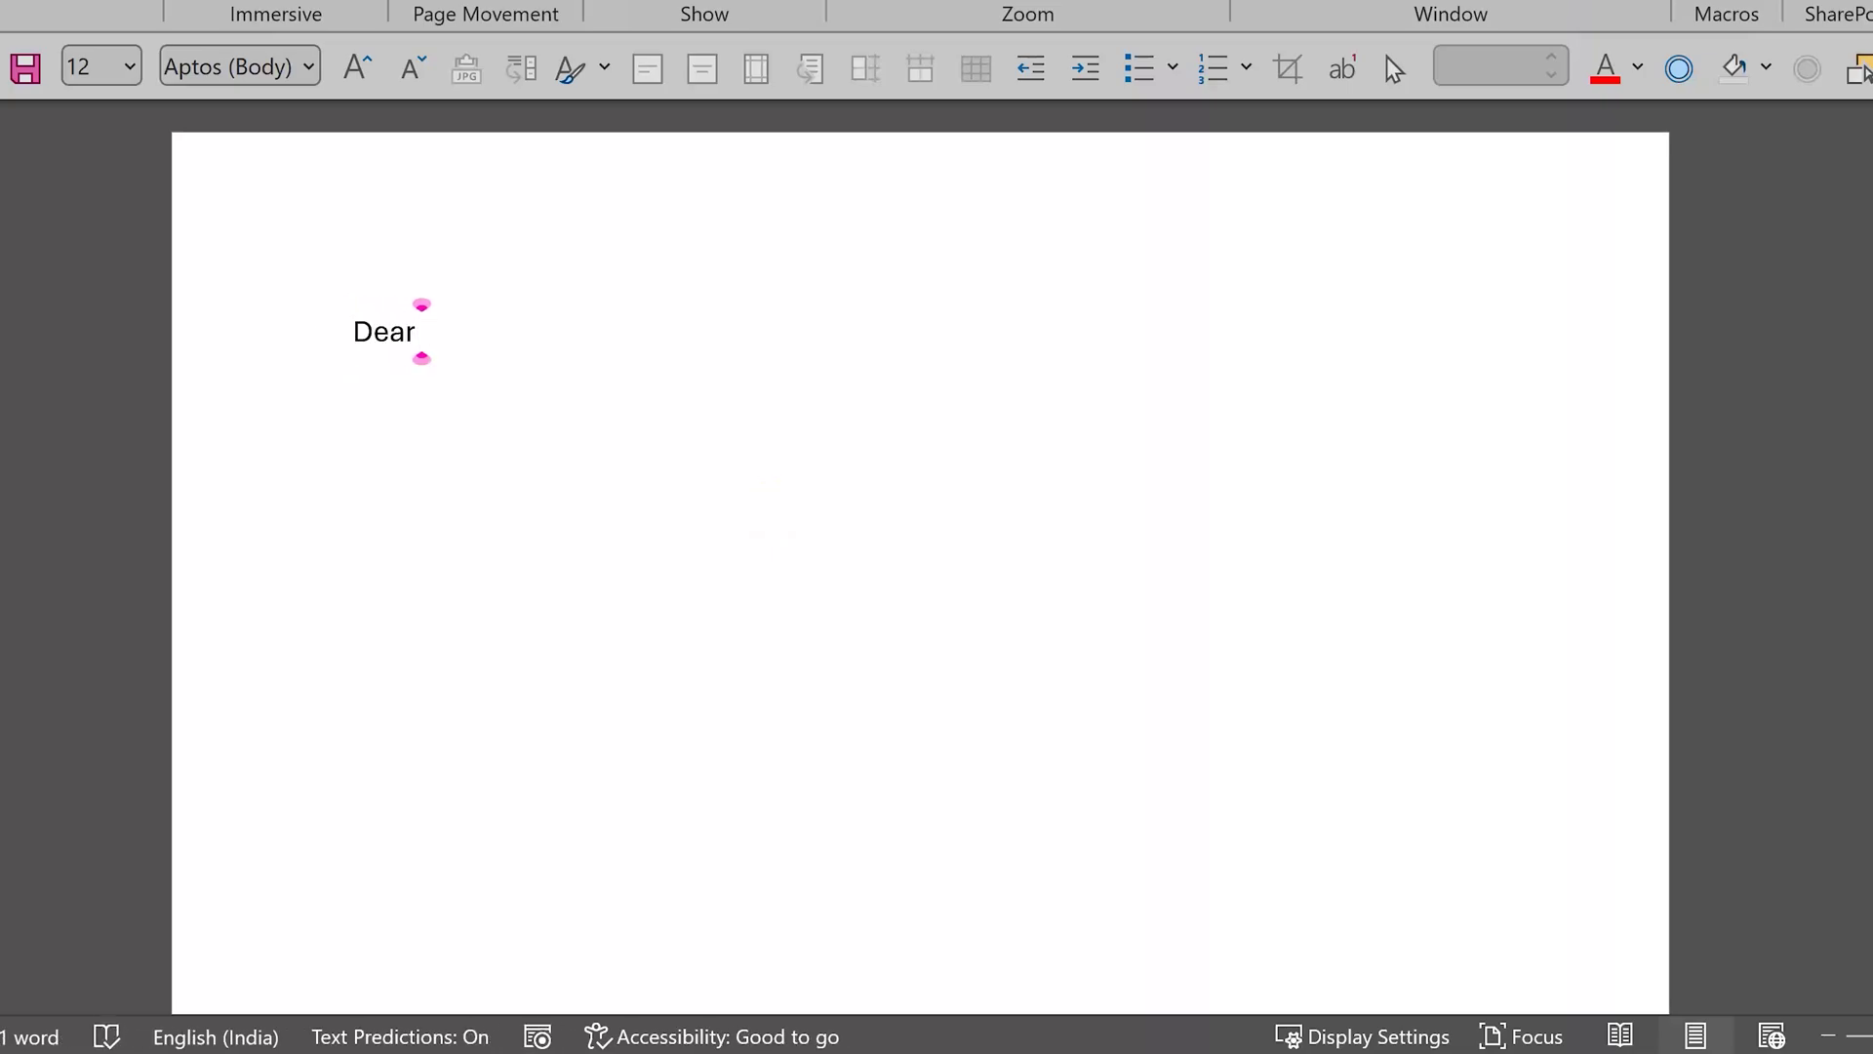
key("Return")
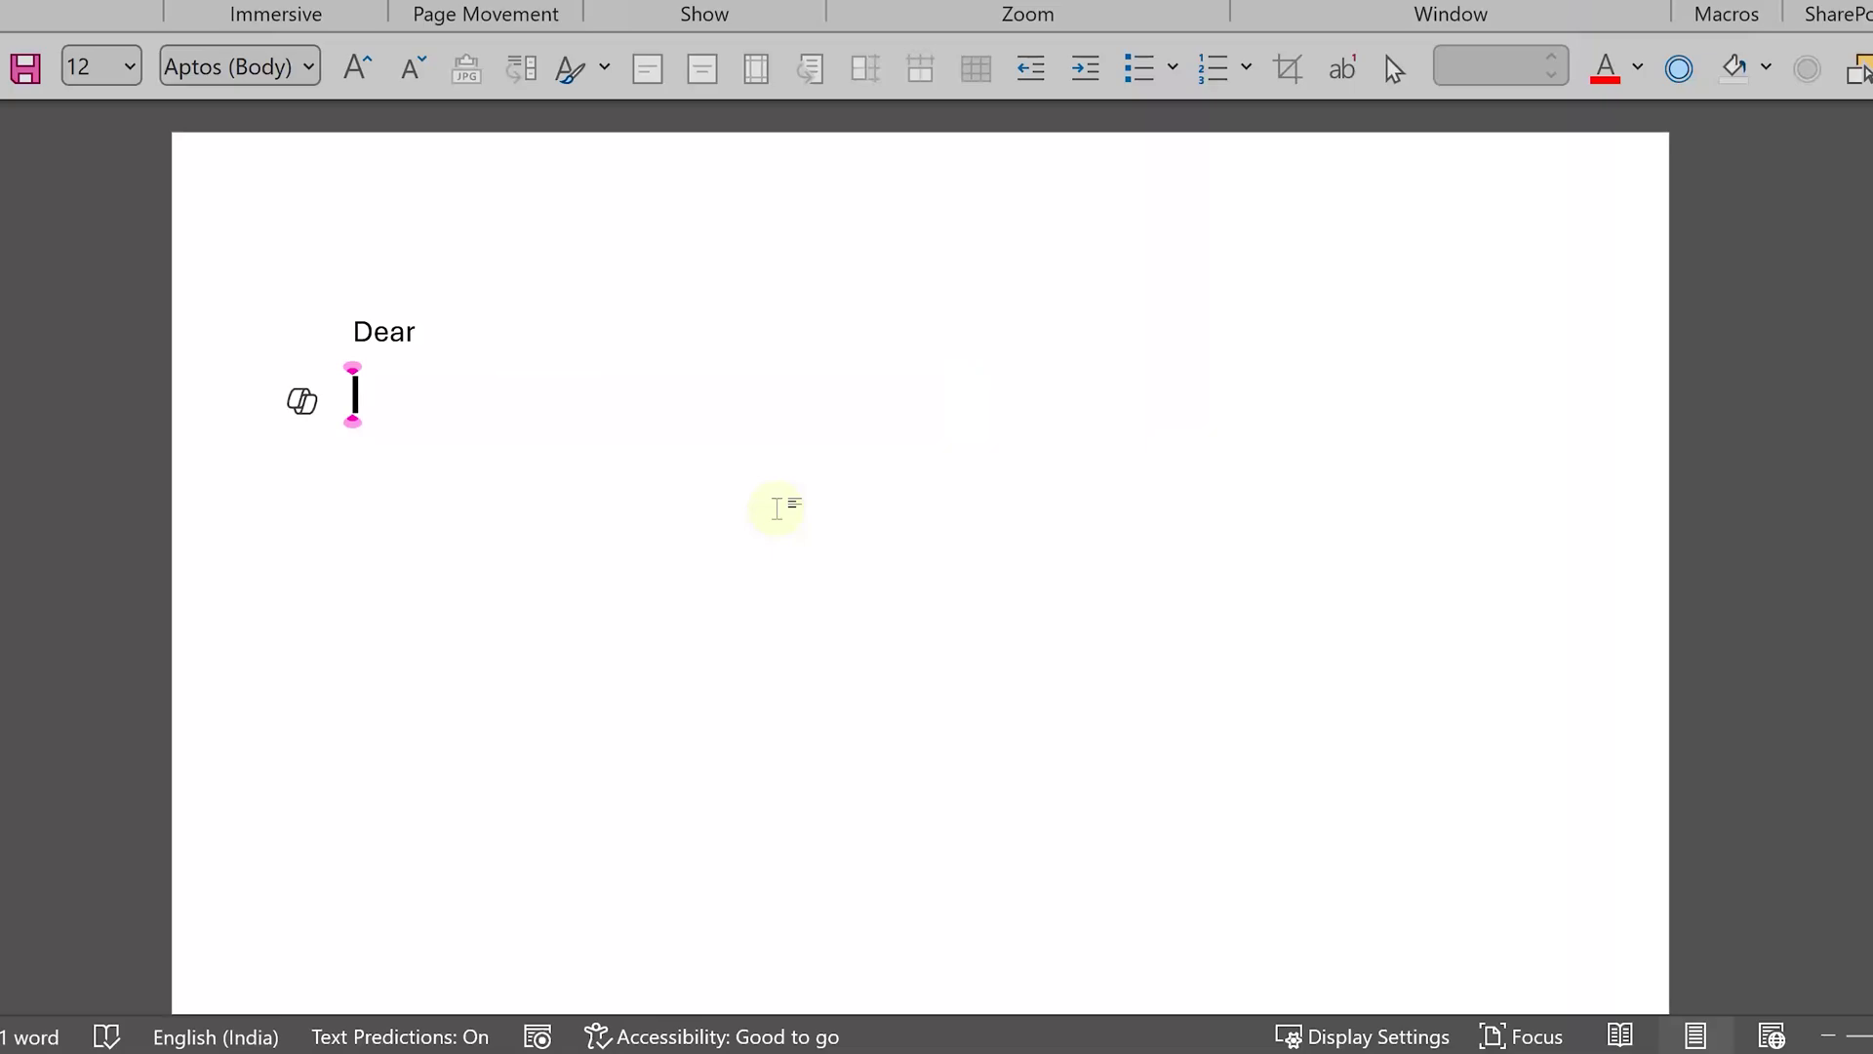
type("Congratulations. You have been appointed as")
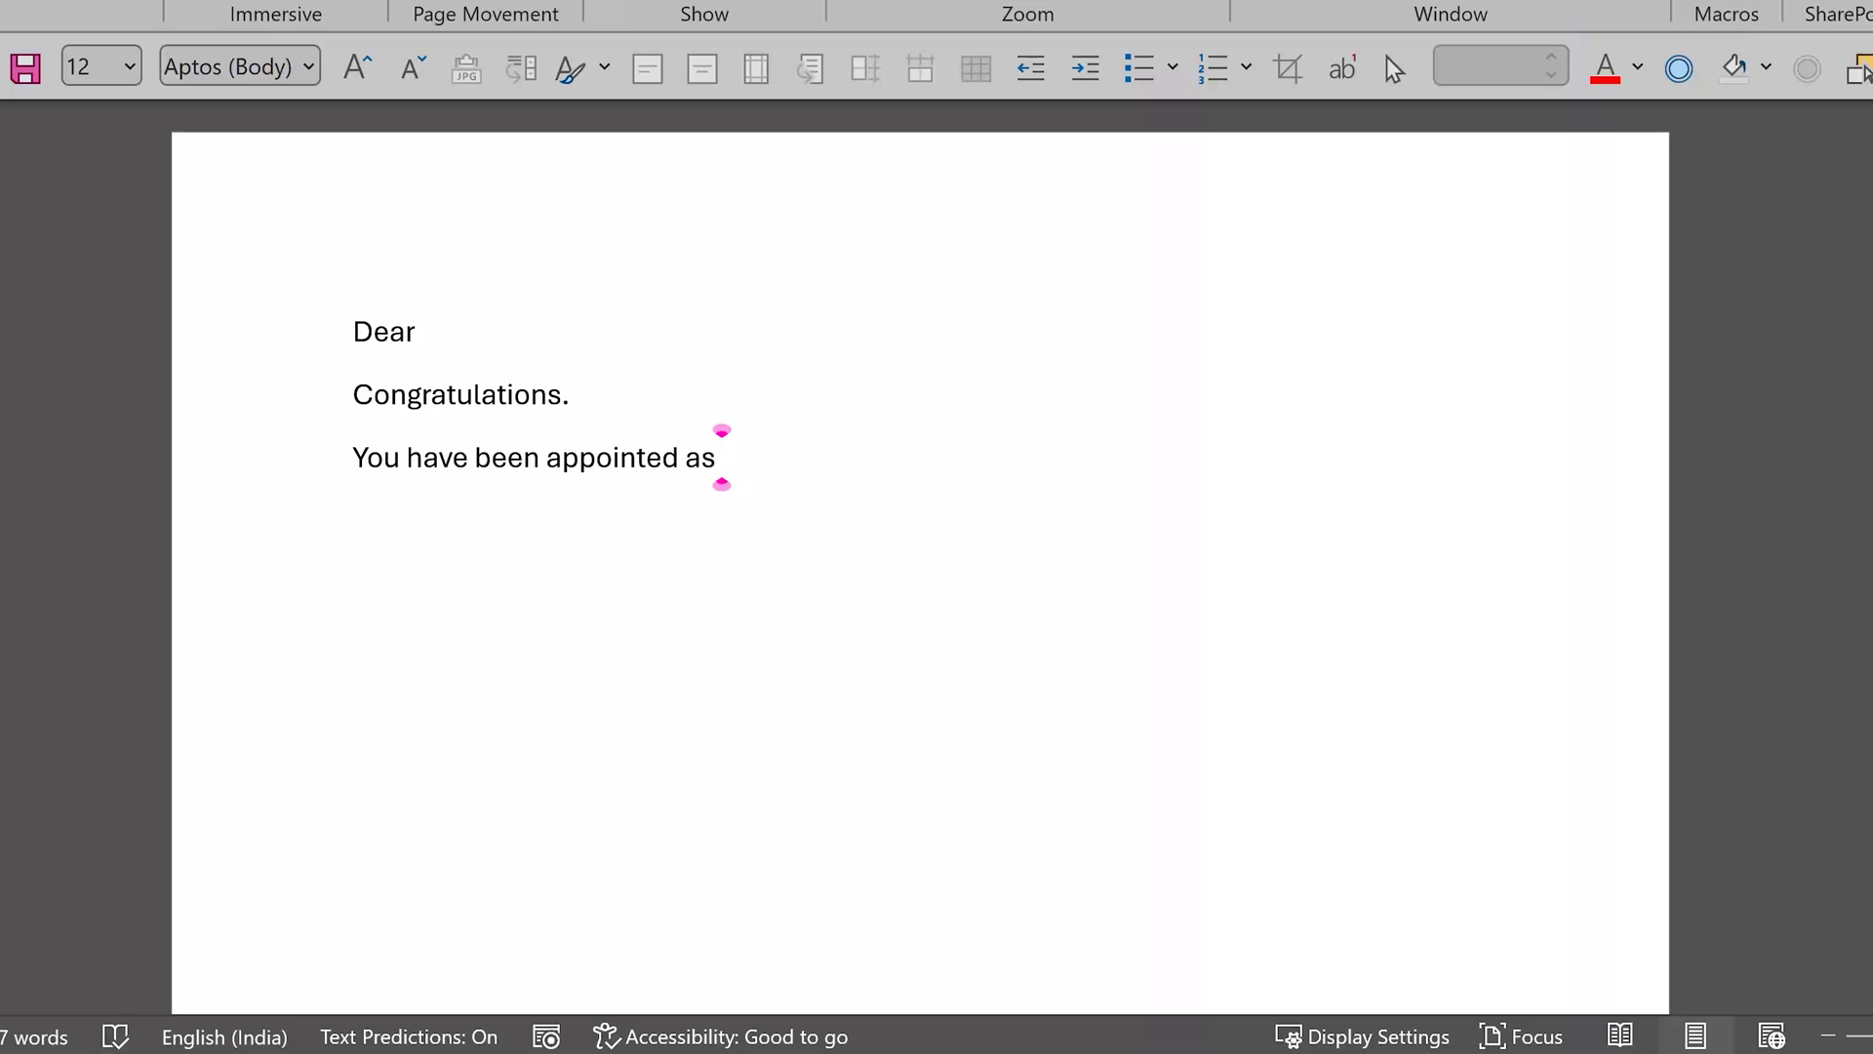
key("Return")
type("Your Salary is")
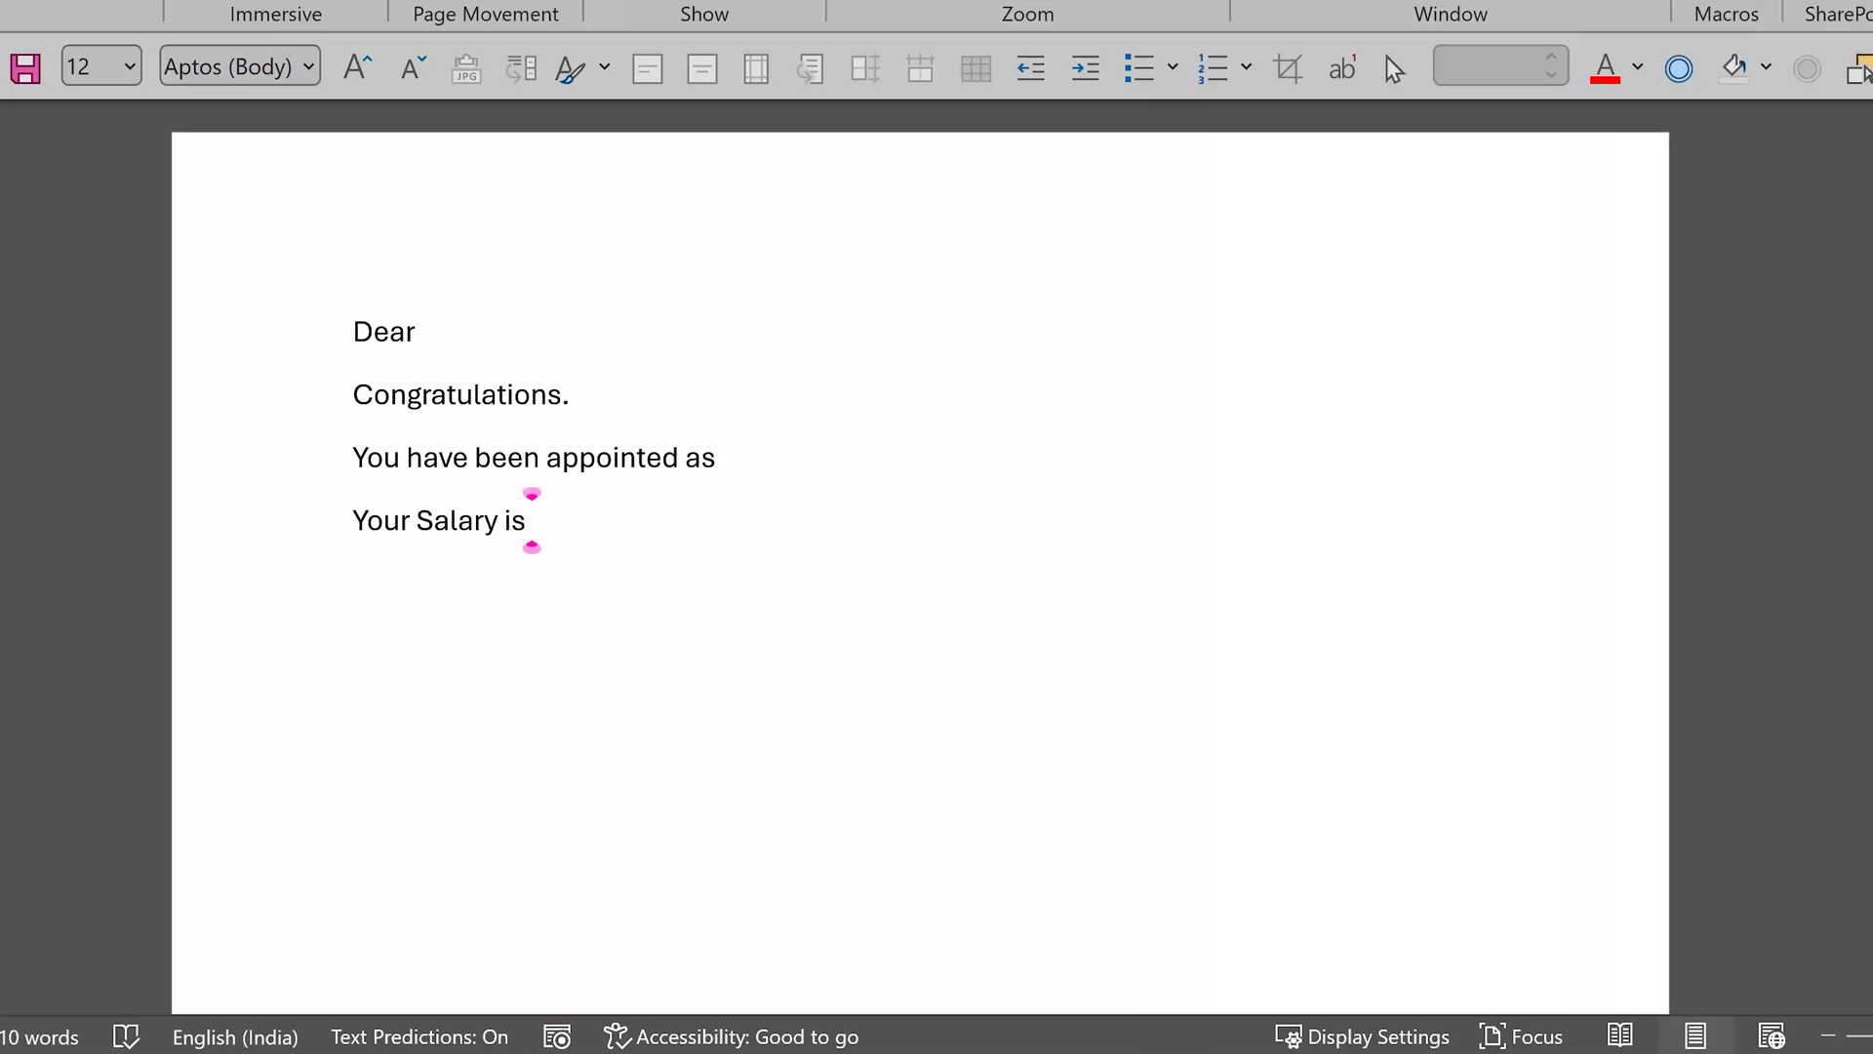
key("Return")
type("Date of joining:")
key("Return")
key("Return")
type("Cheers")
key("Return")
type("HR Team")
key("Return")
type("Efficiency365")
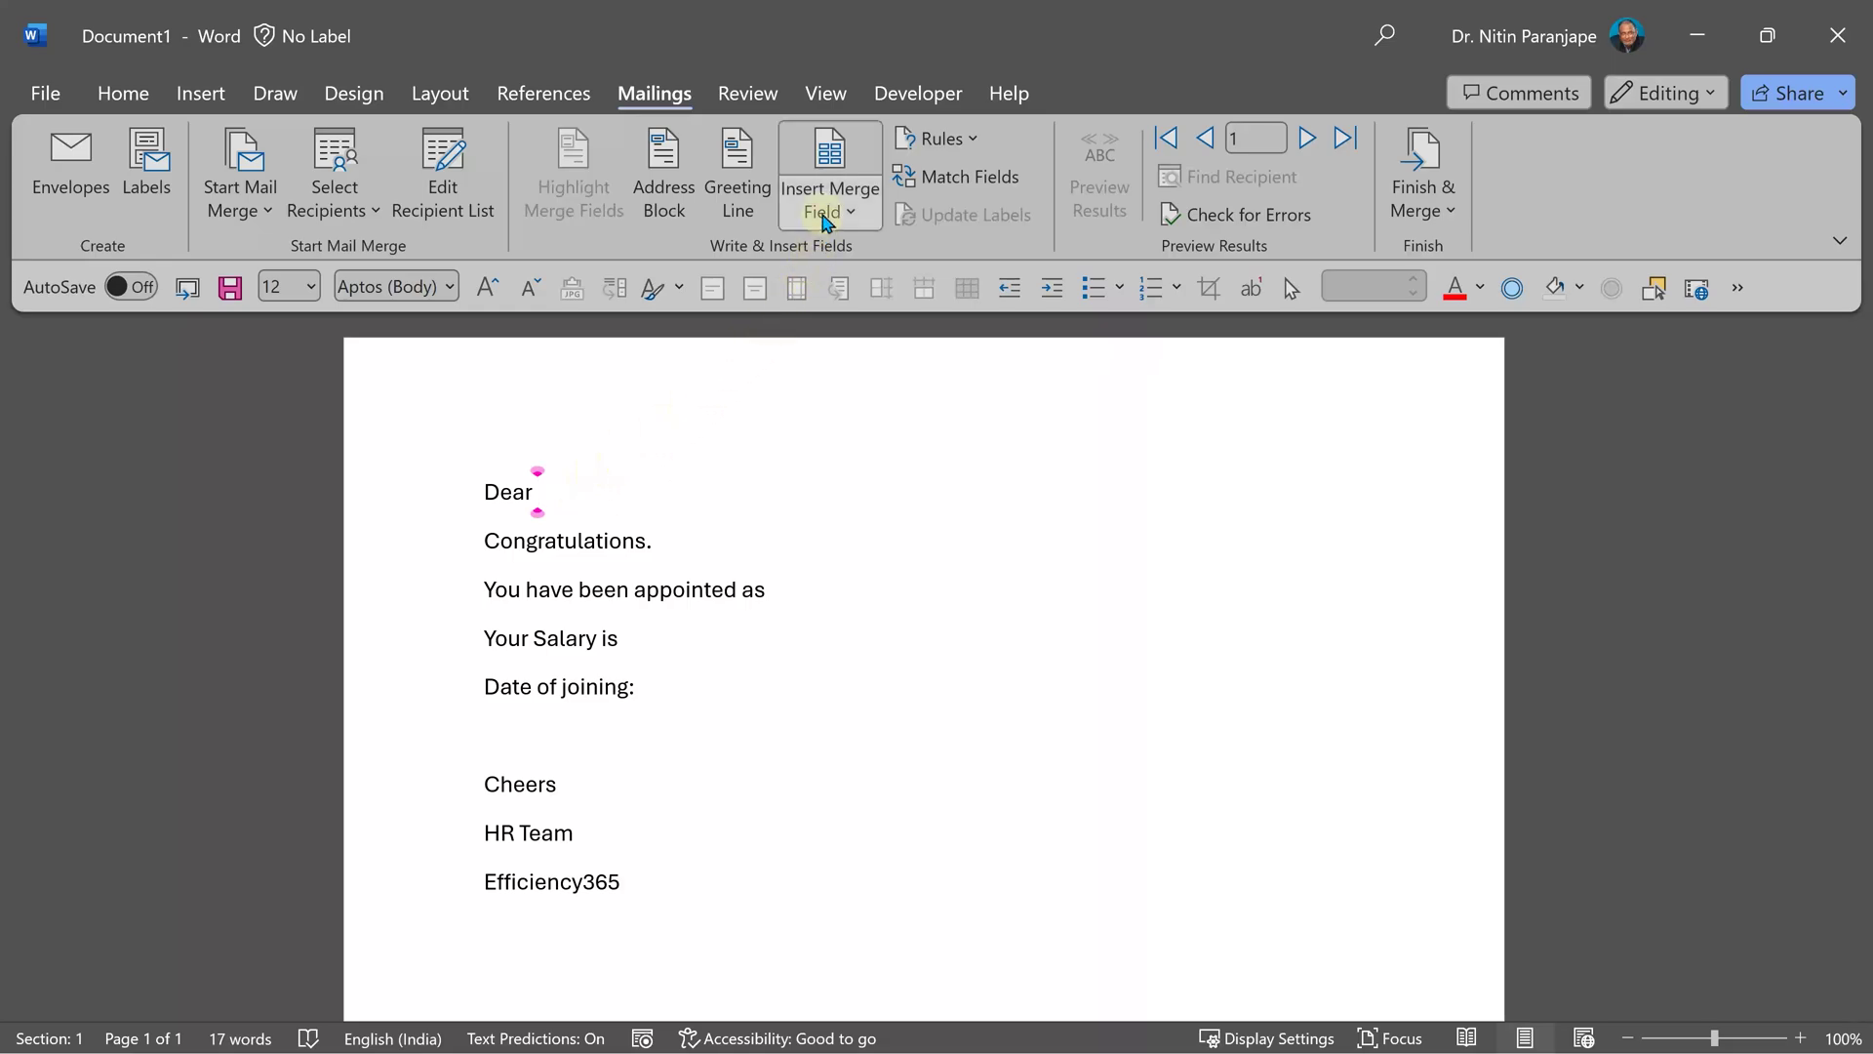
Step: Insert the NAME field after Dear and DESIGNATION, DEPT fields after 'appointed as'
left_click(827, 217)
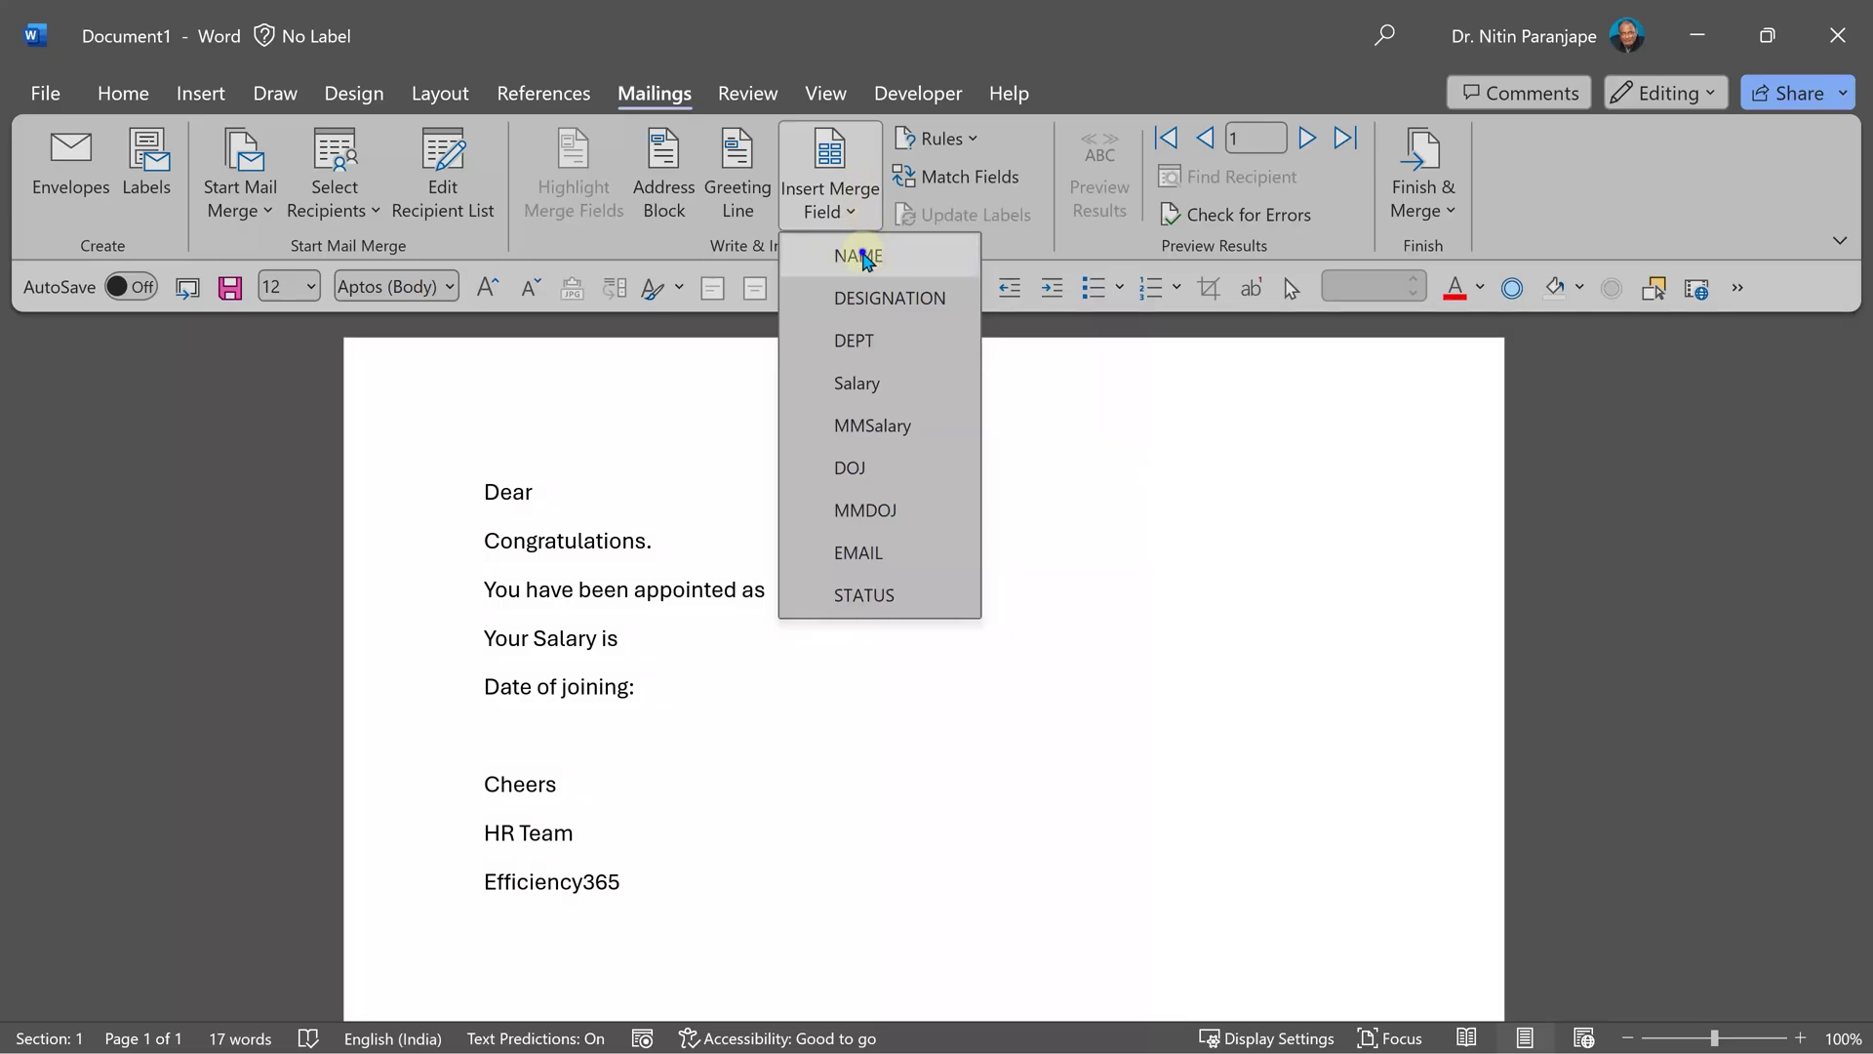
left_click(864, 259)
left_click(794, 588)
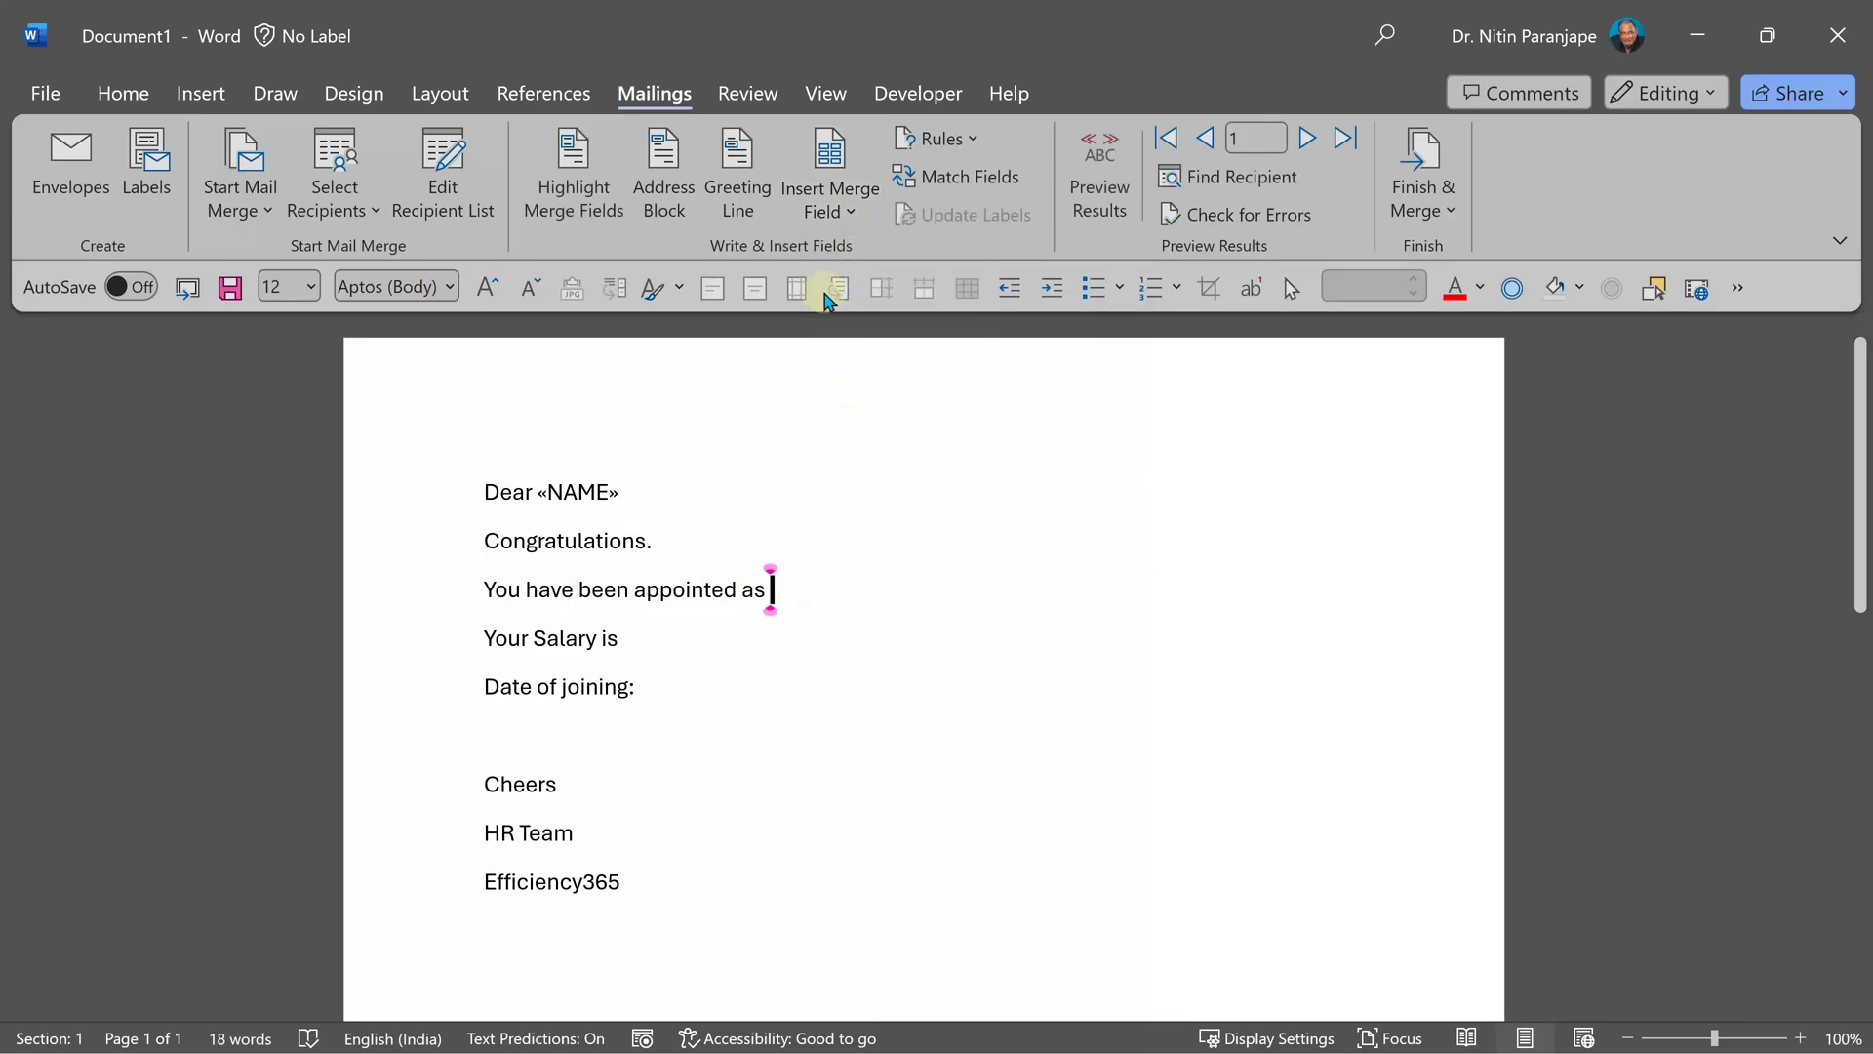
left_click(829, 209)
left_click(873, 297)
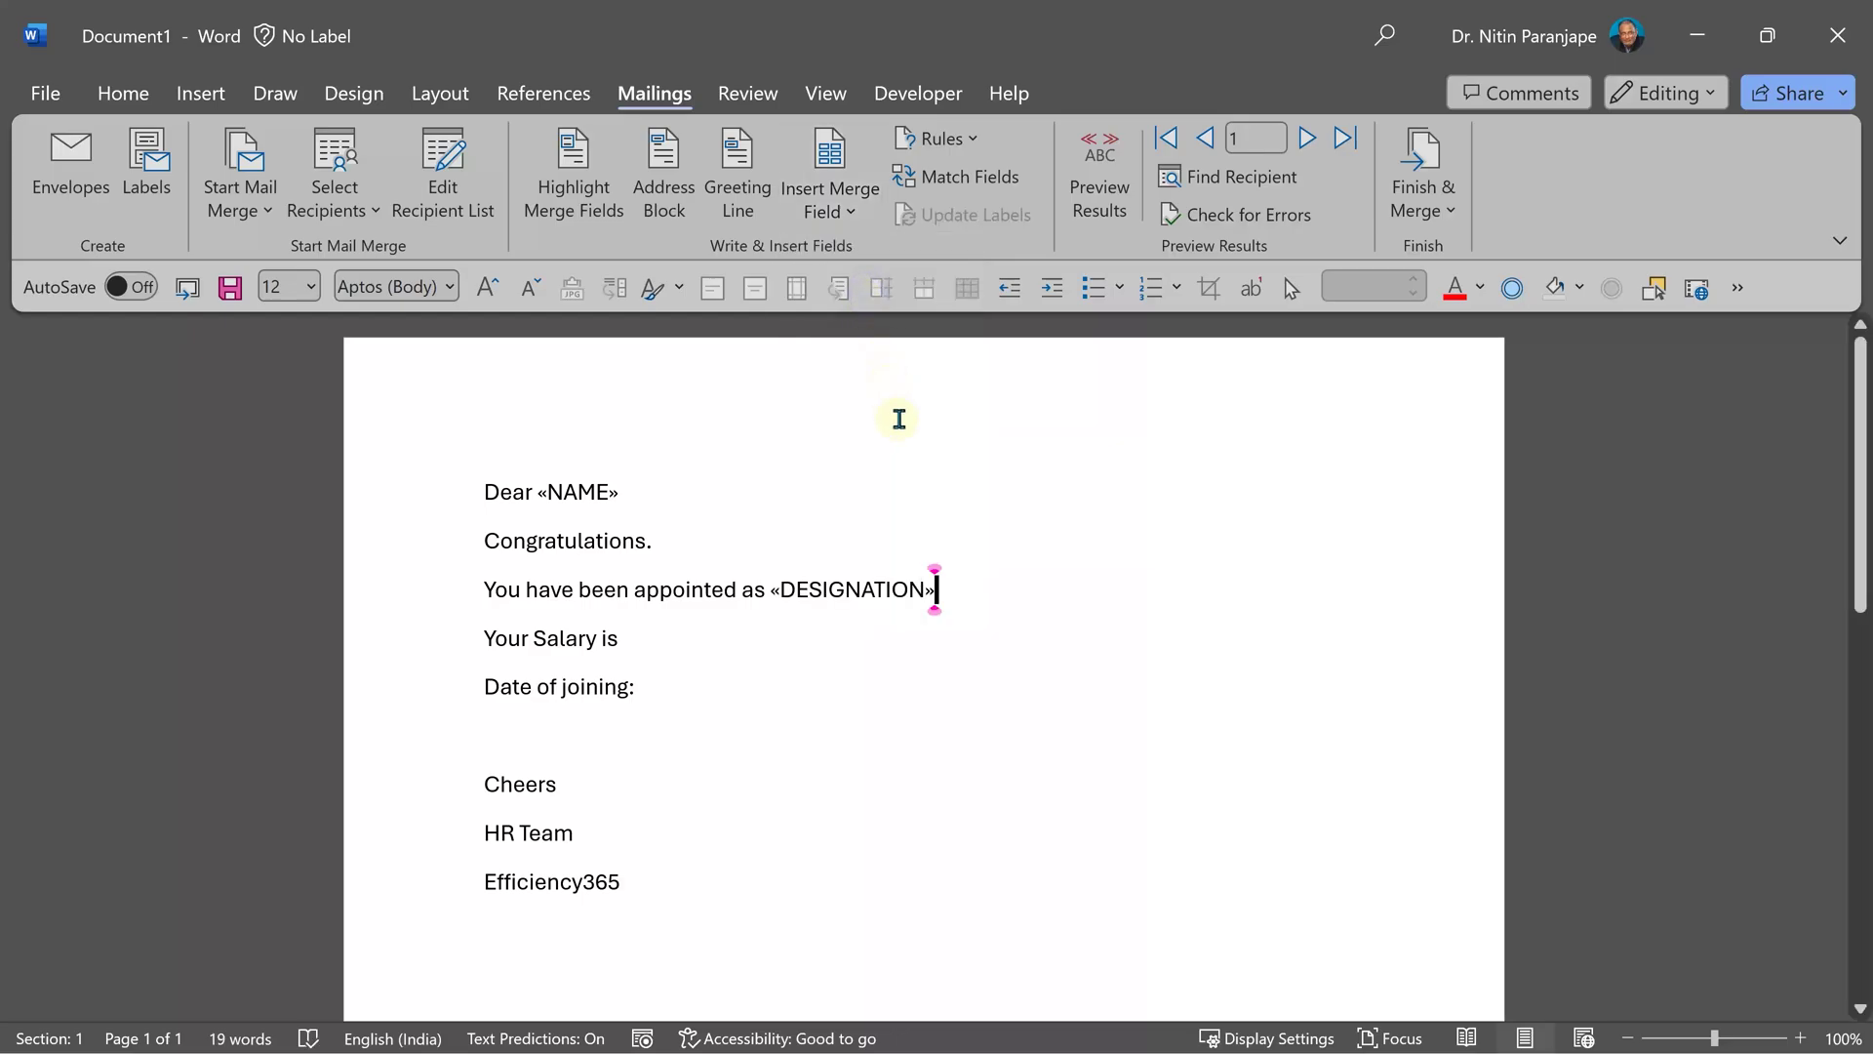
type(",")
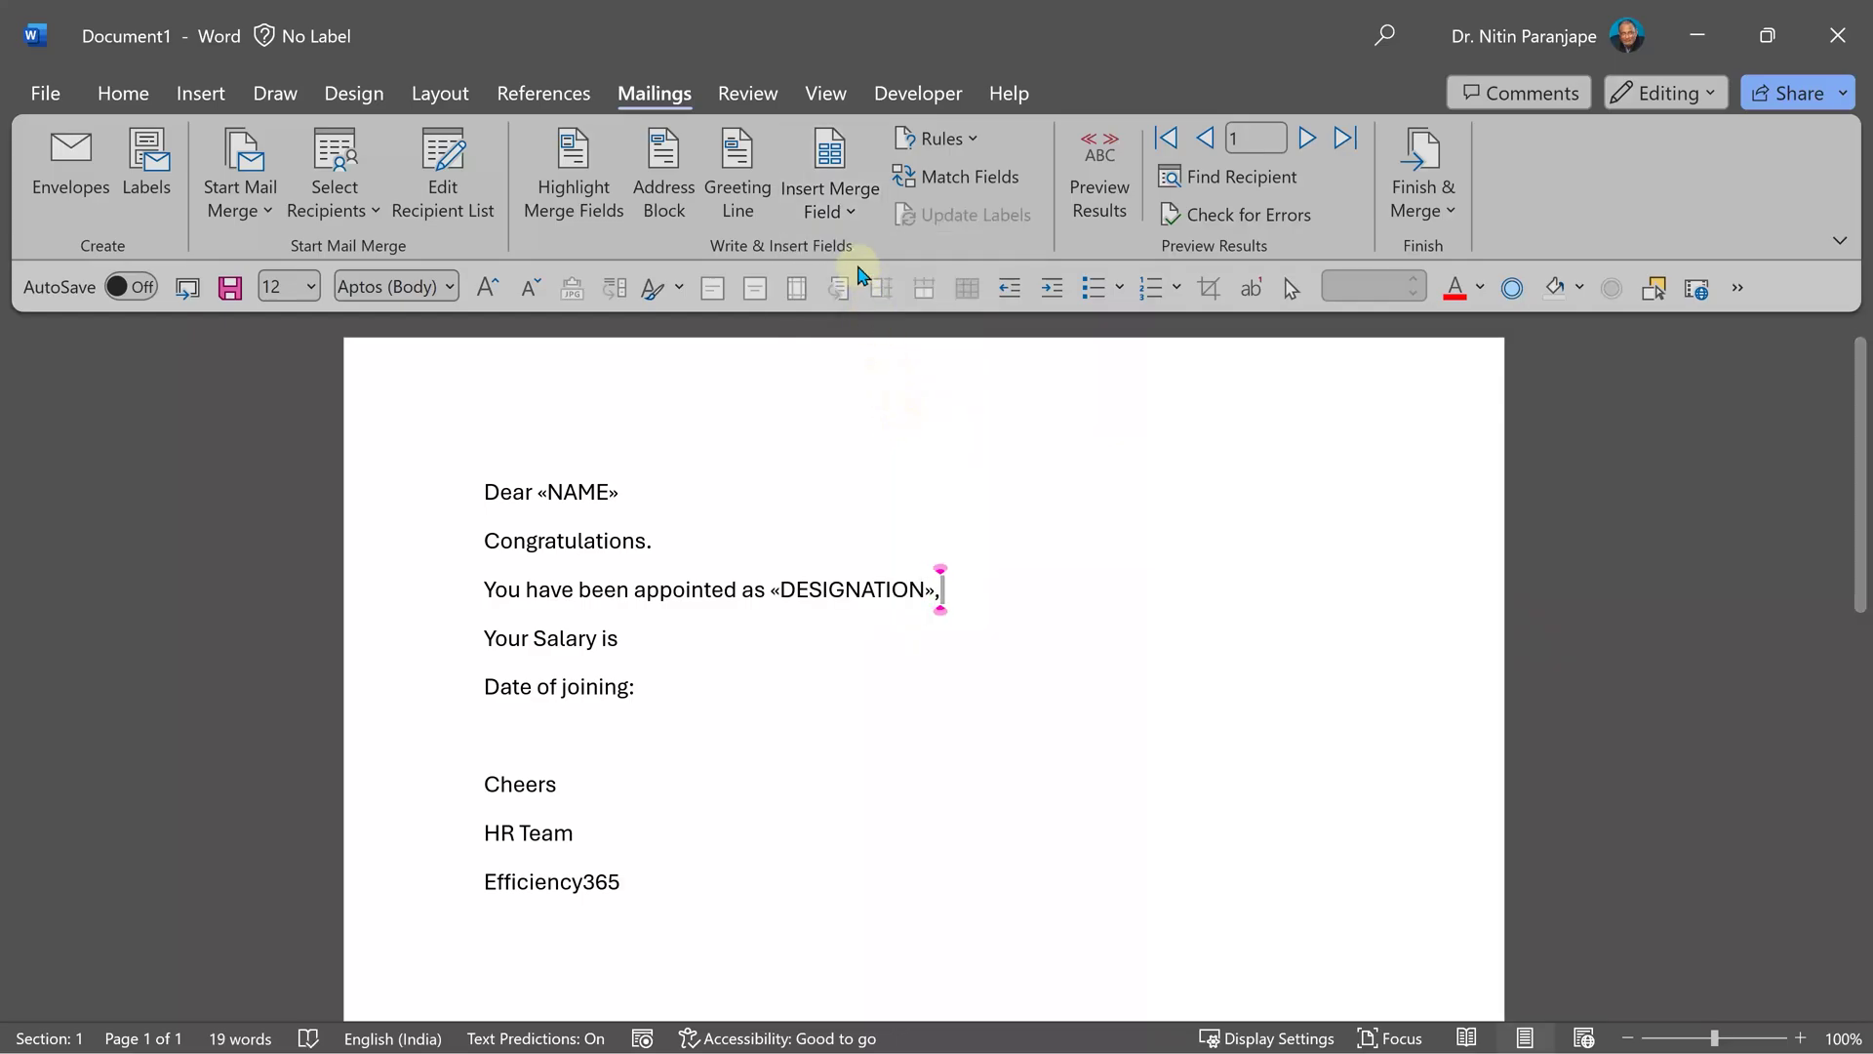
left_click(834, 211)
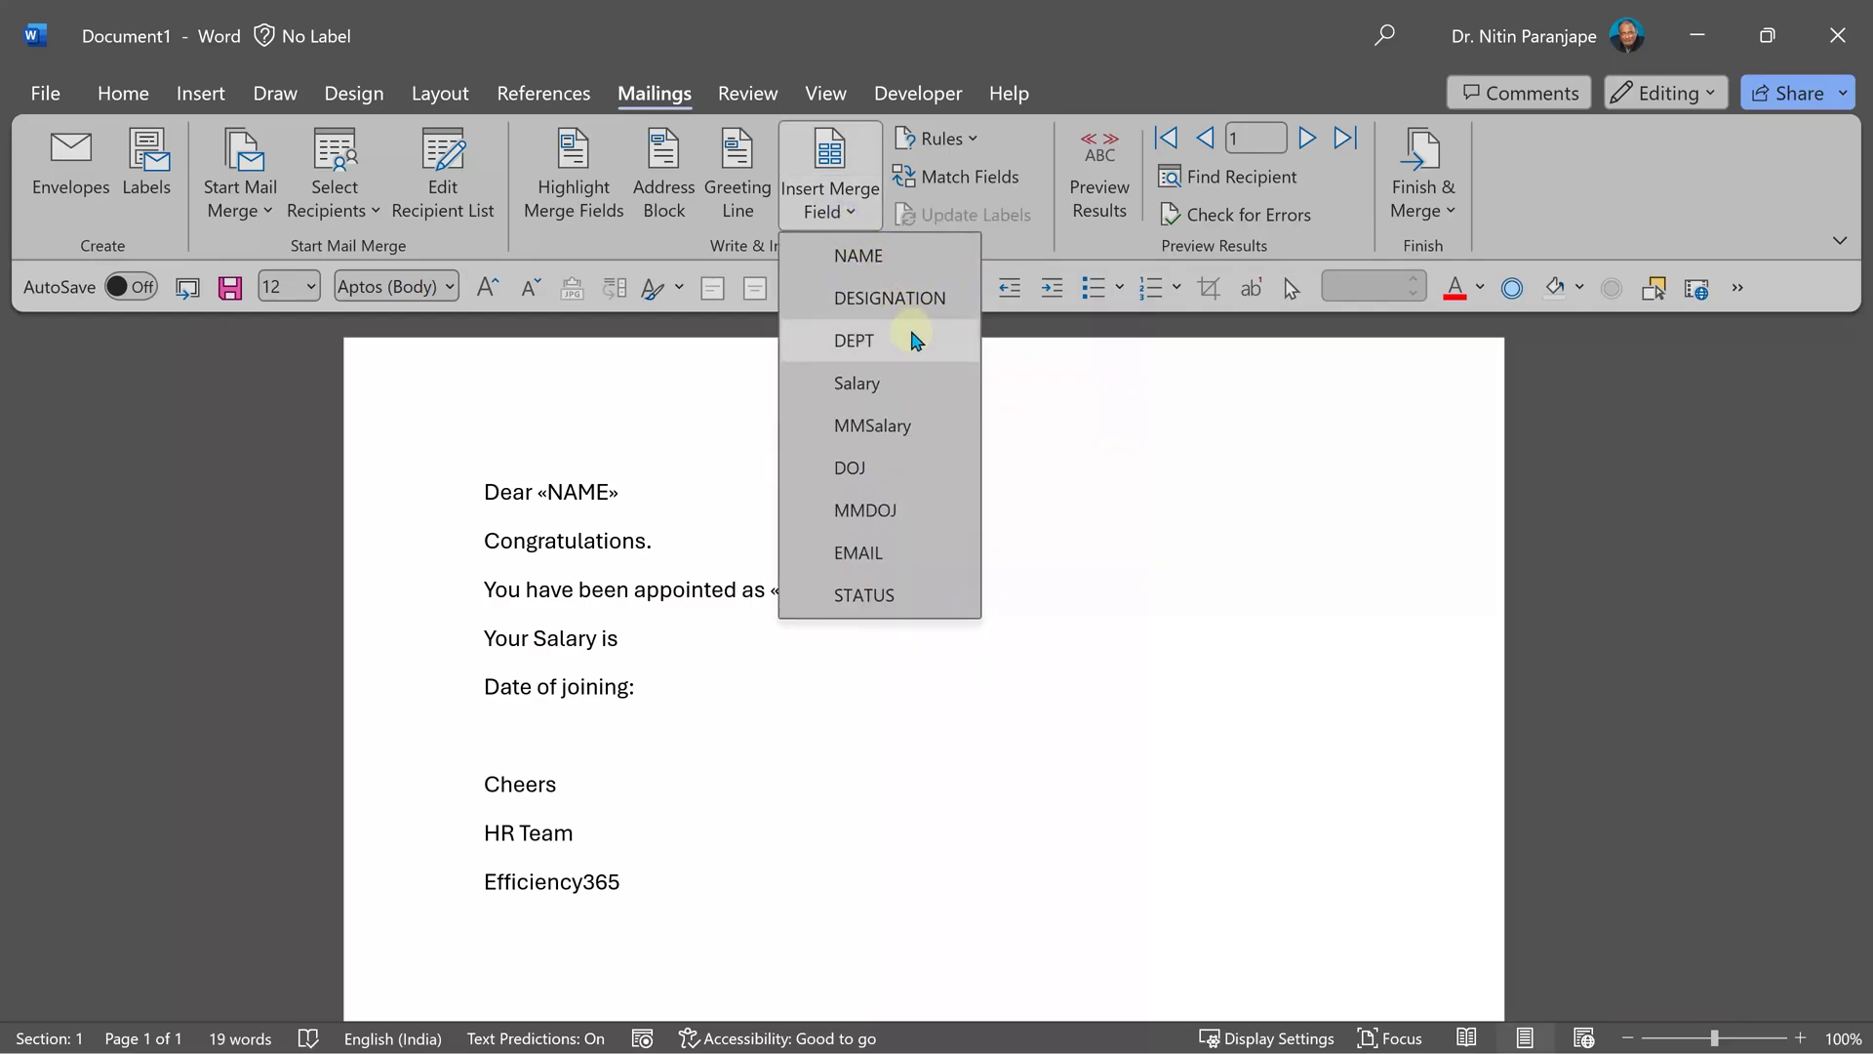
left_click(914, 337)
Step: Insert MMSalary after 'Your Salary is' and MMDOJ after 'Date of joining:'
left_click(690, 633)
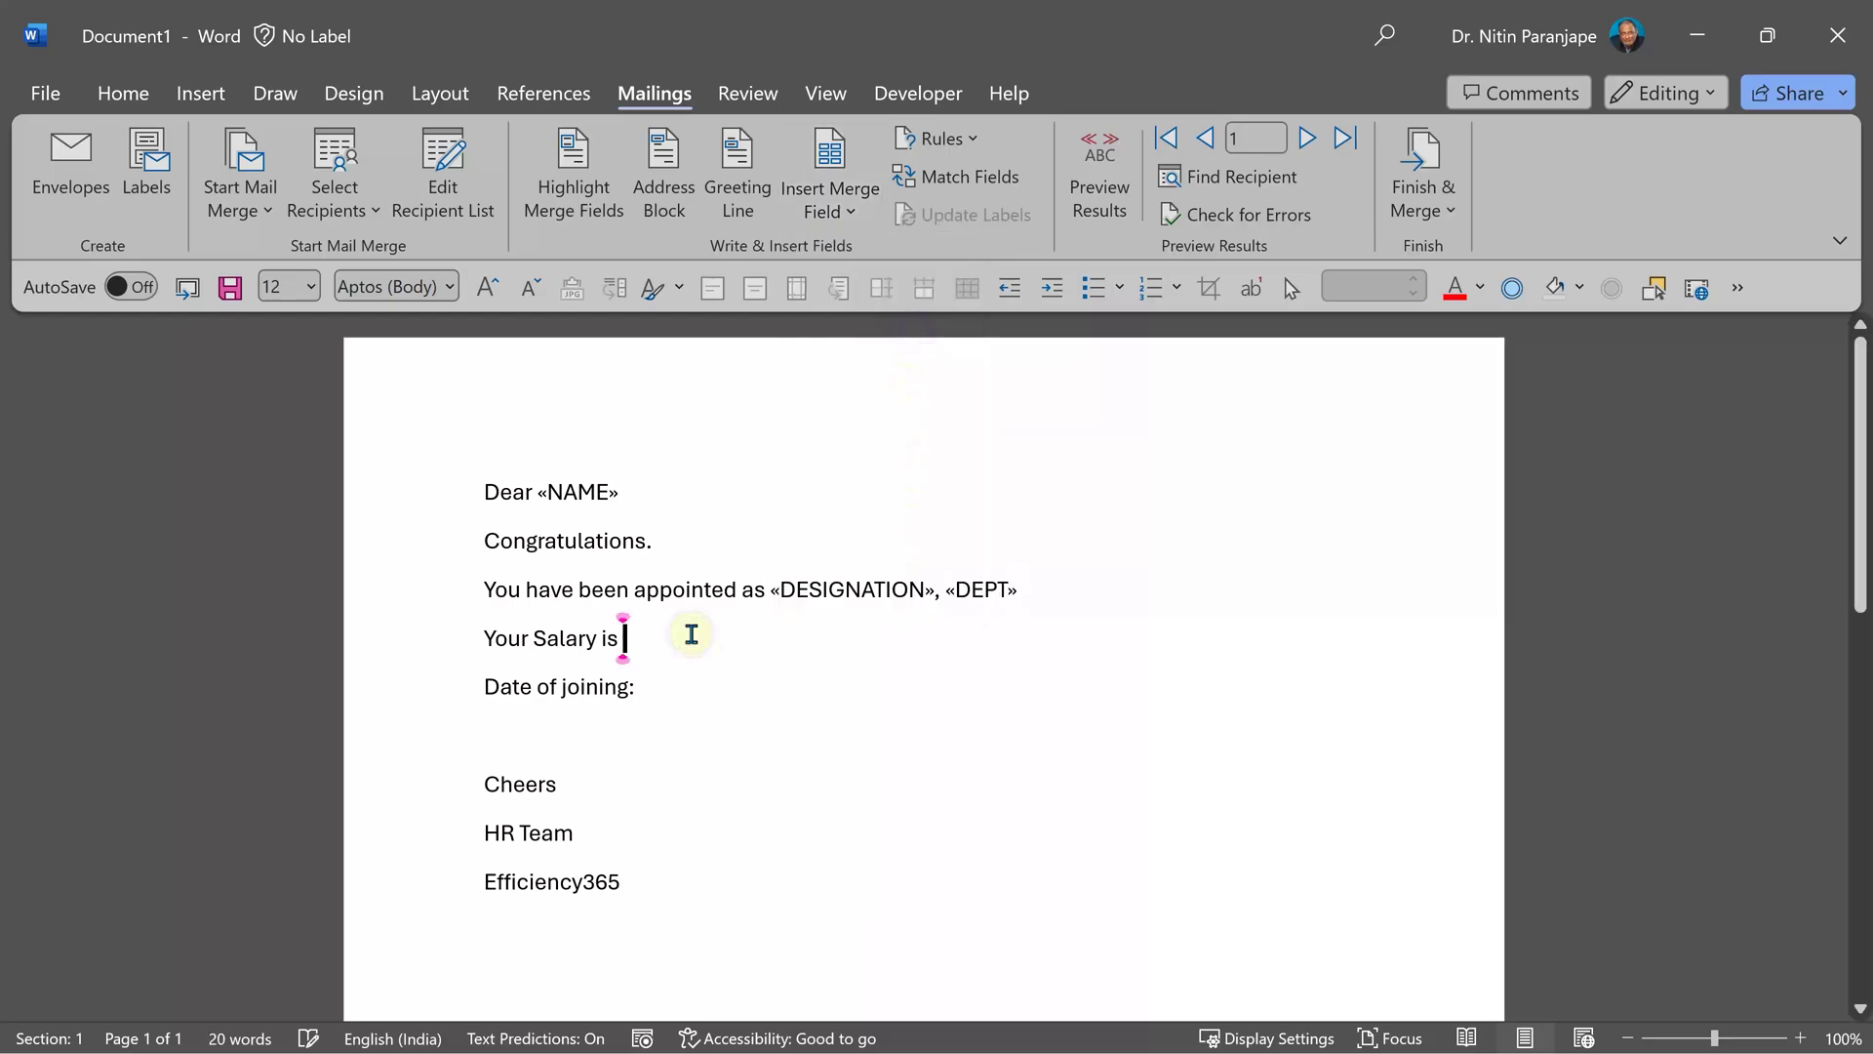
left_click(828, 217)
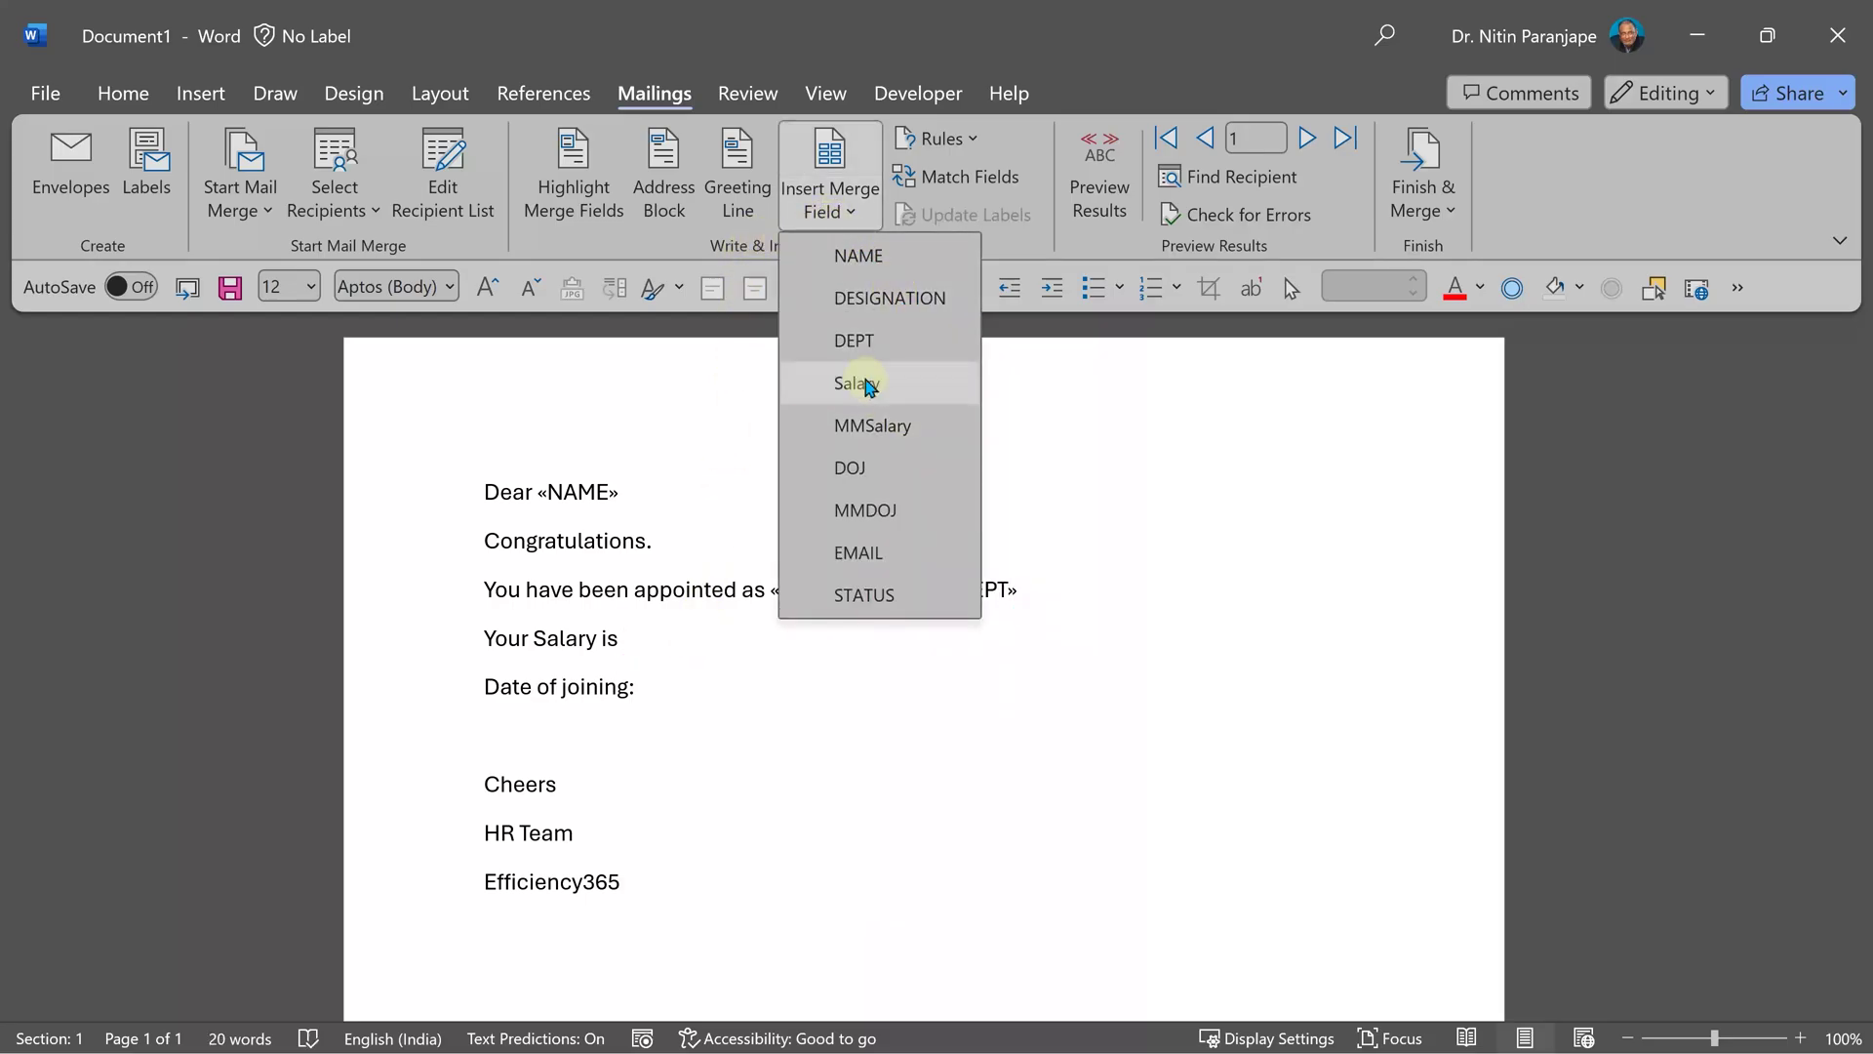
left_click(912, 424)
left_click(829, 205)
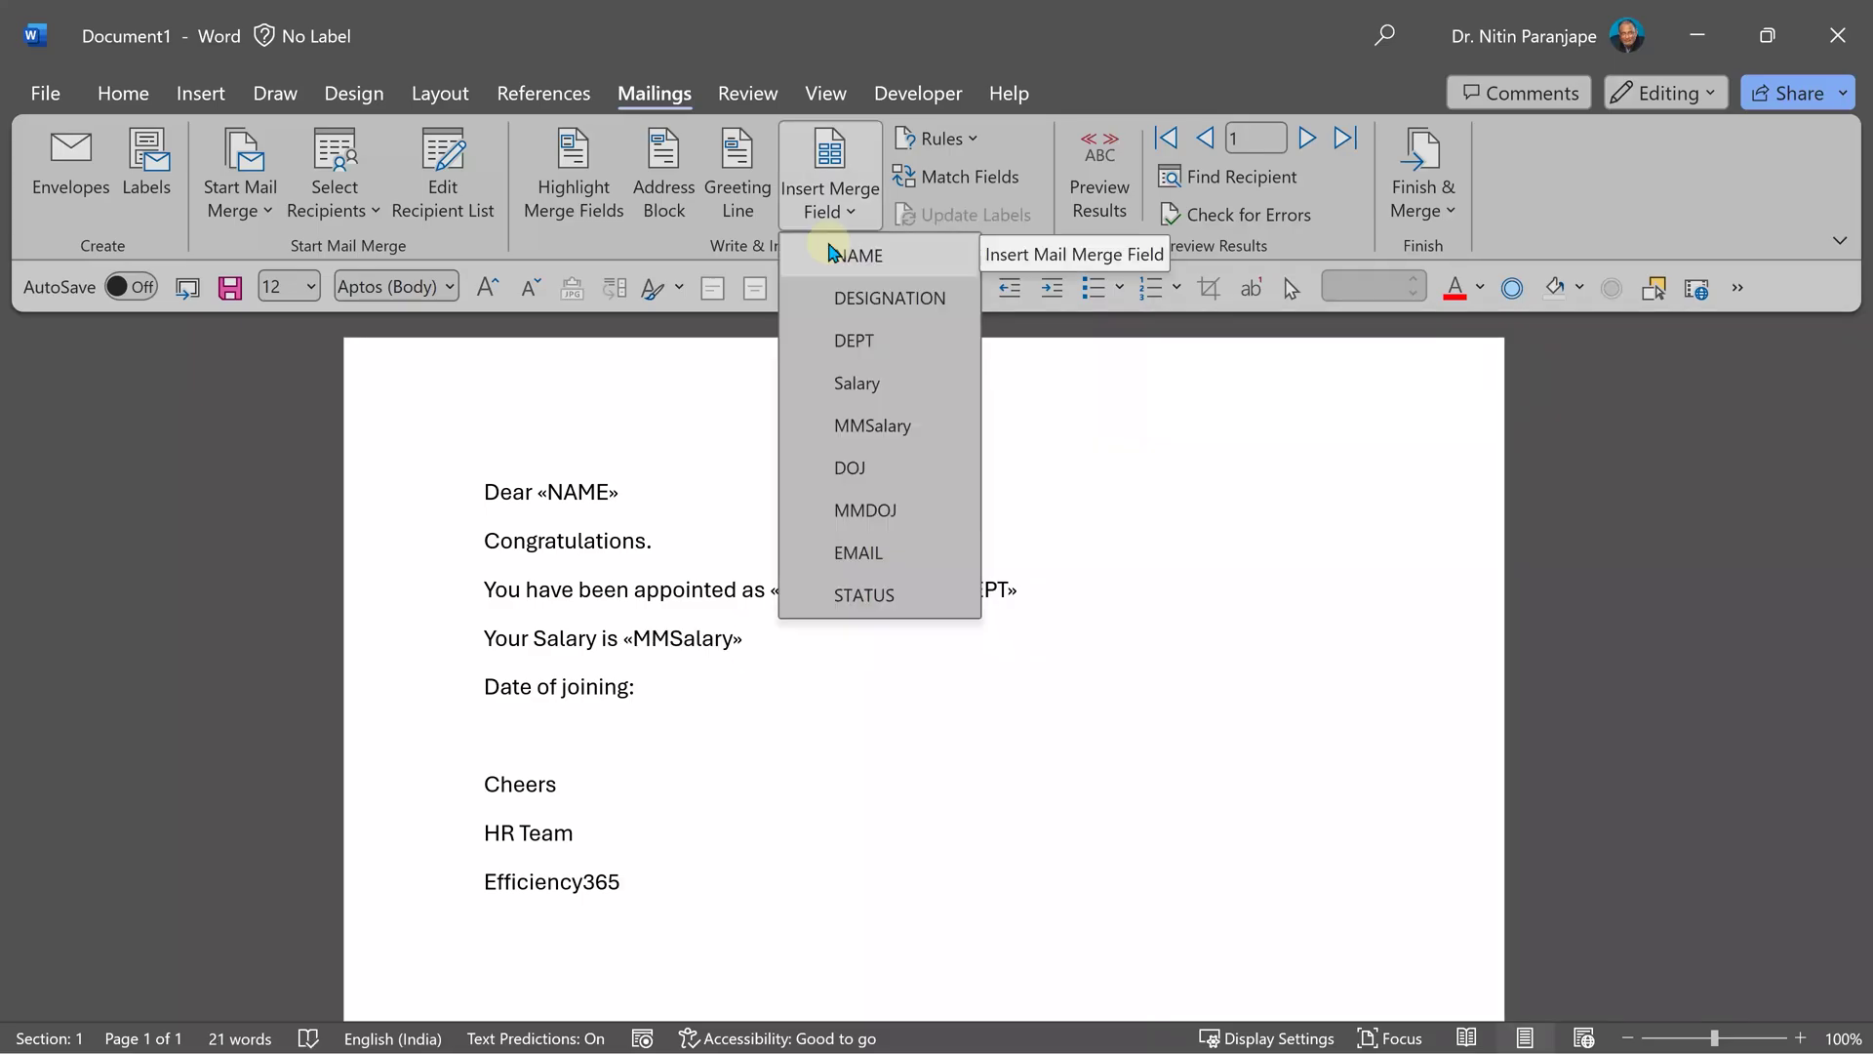
left_click(909, 511)
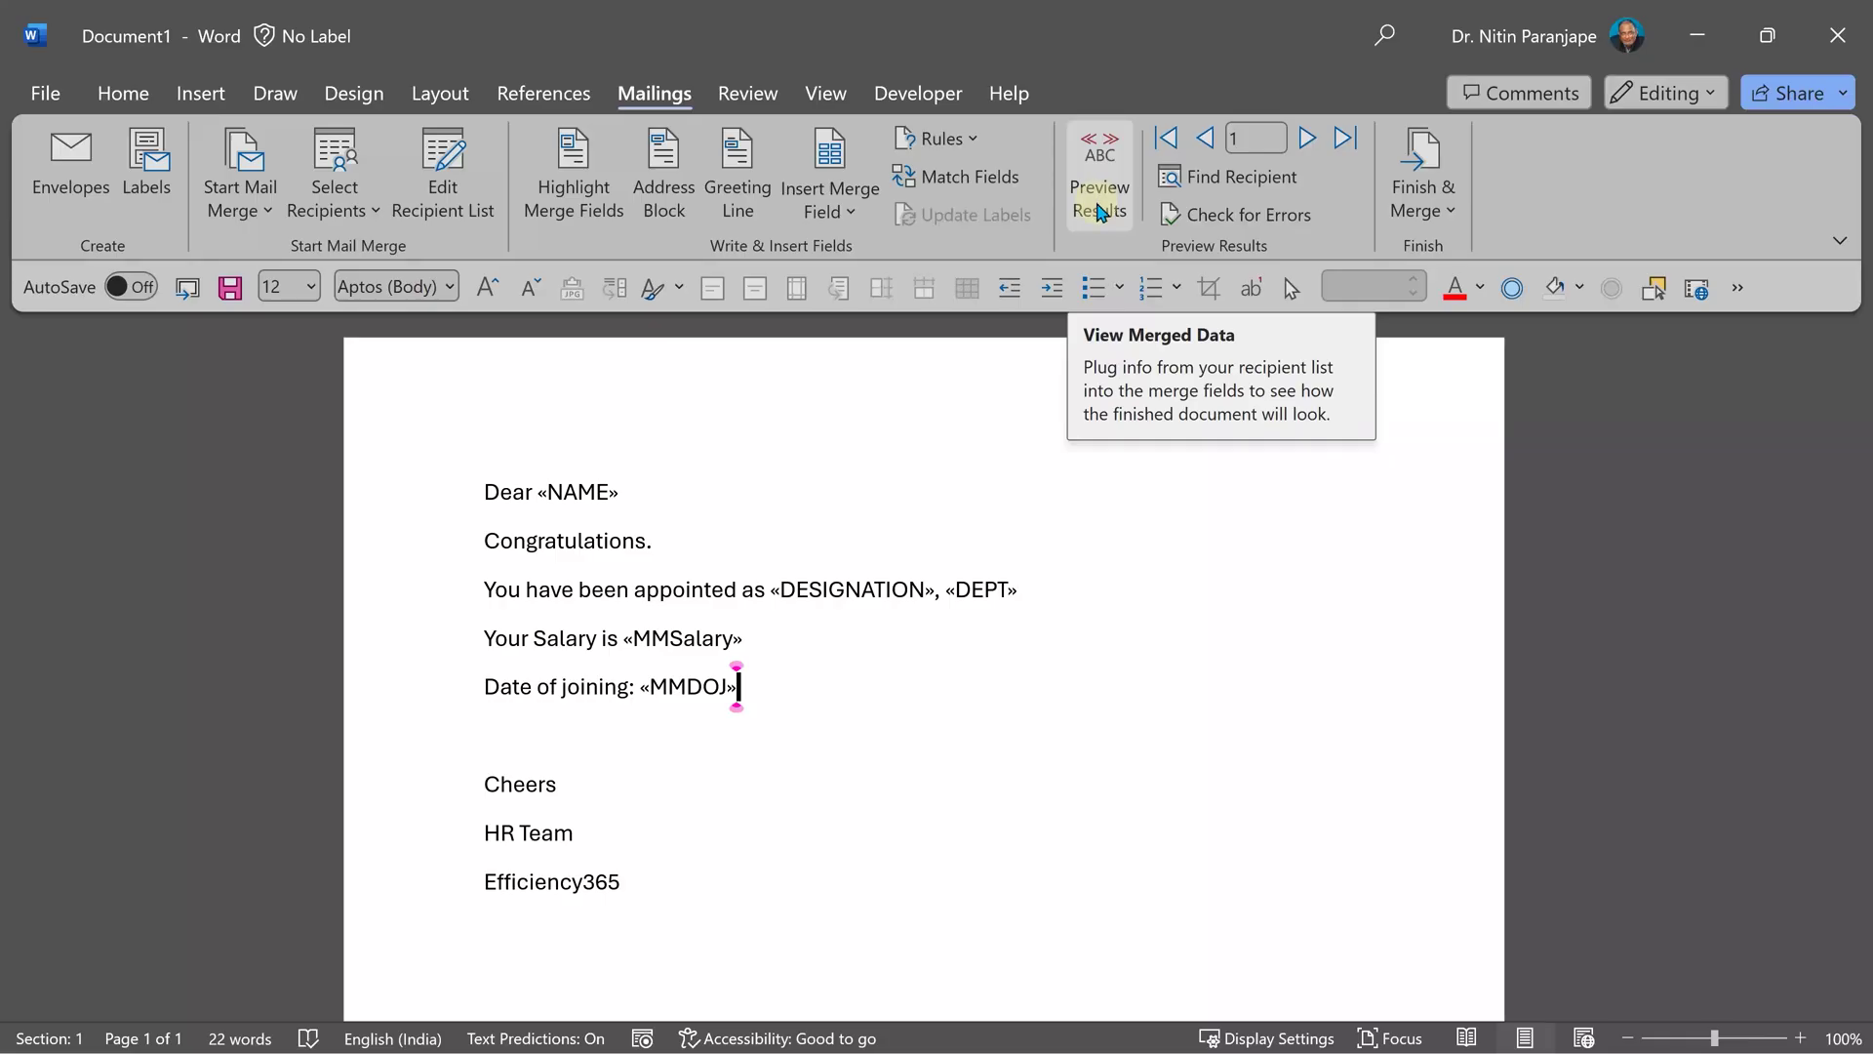
Step: Preview the merged results and advance to record 4 (Asst, Admin, INR 300.00)
left_click(1099, 212)
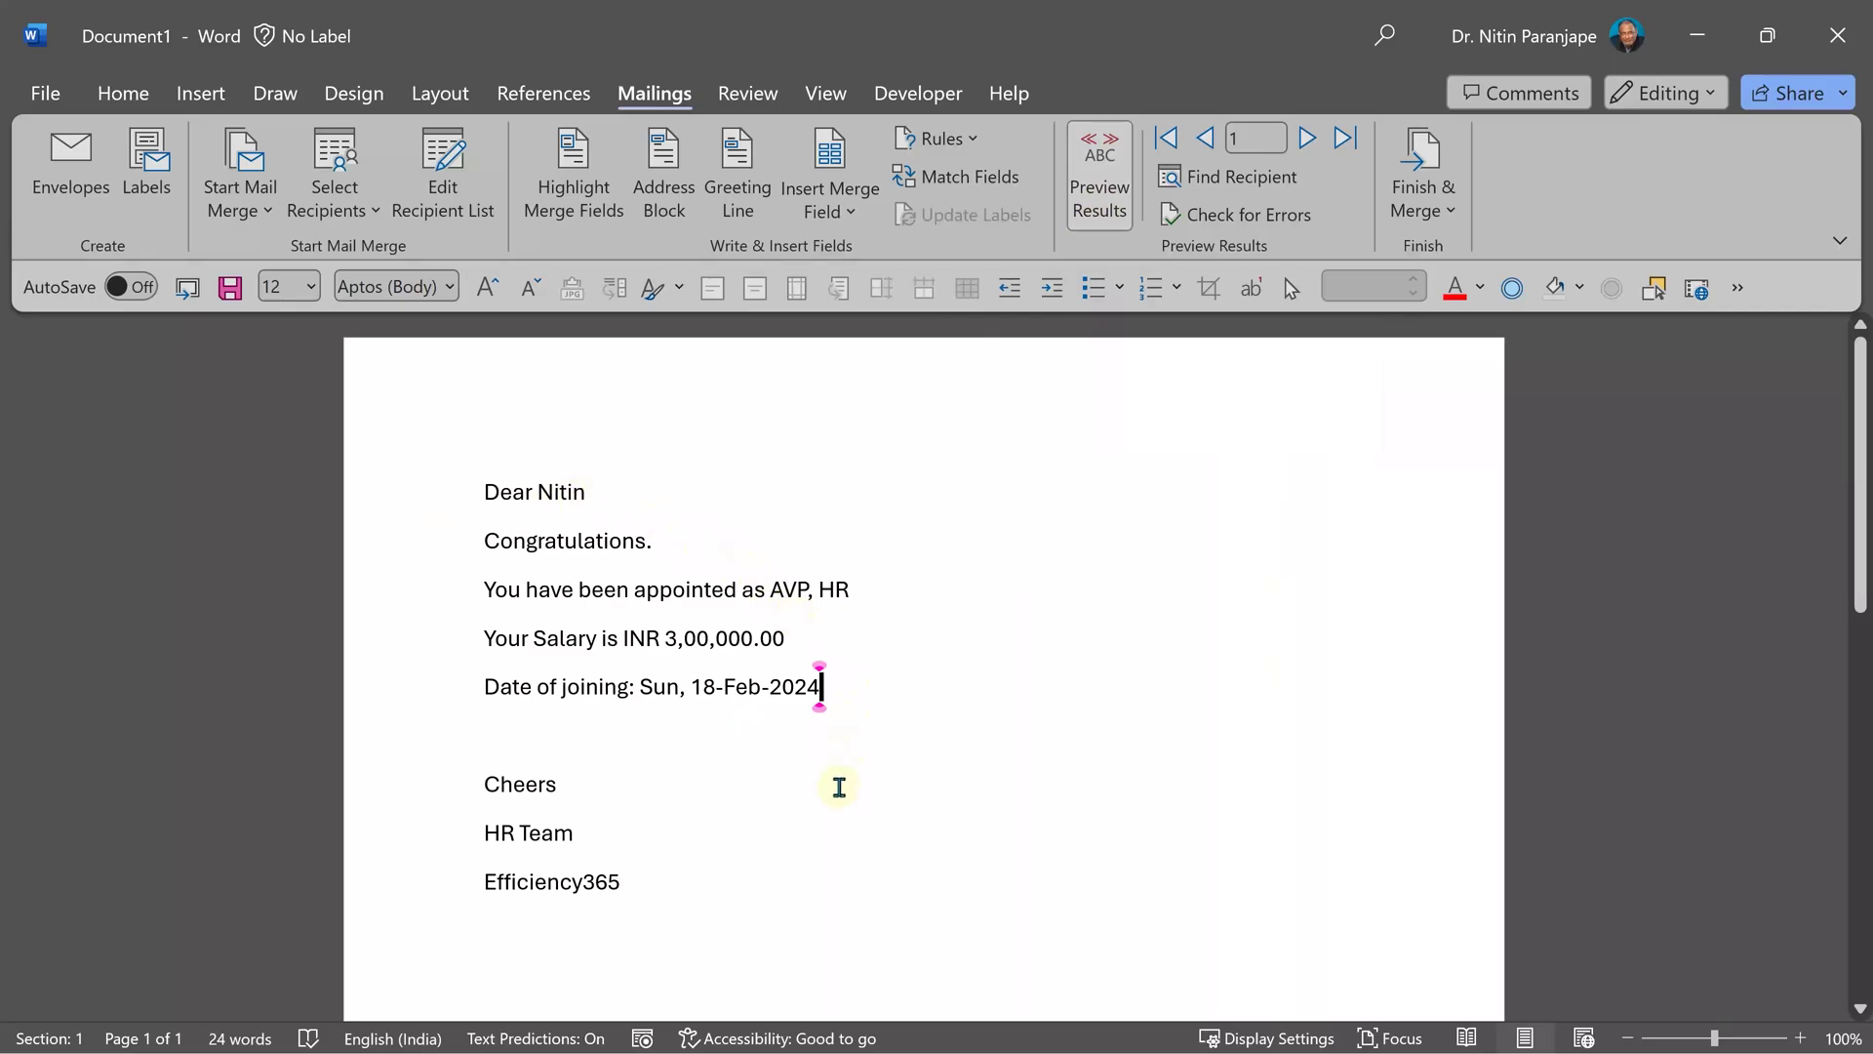
left_click(1307, 139)
left_click(1307, 140)
left_click(1307, 139)
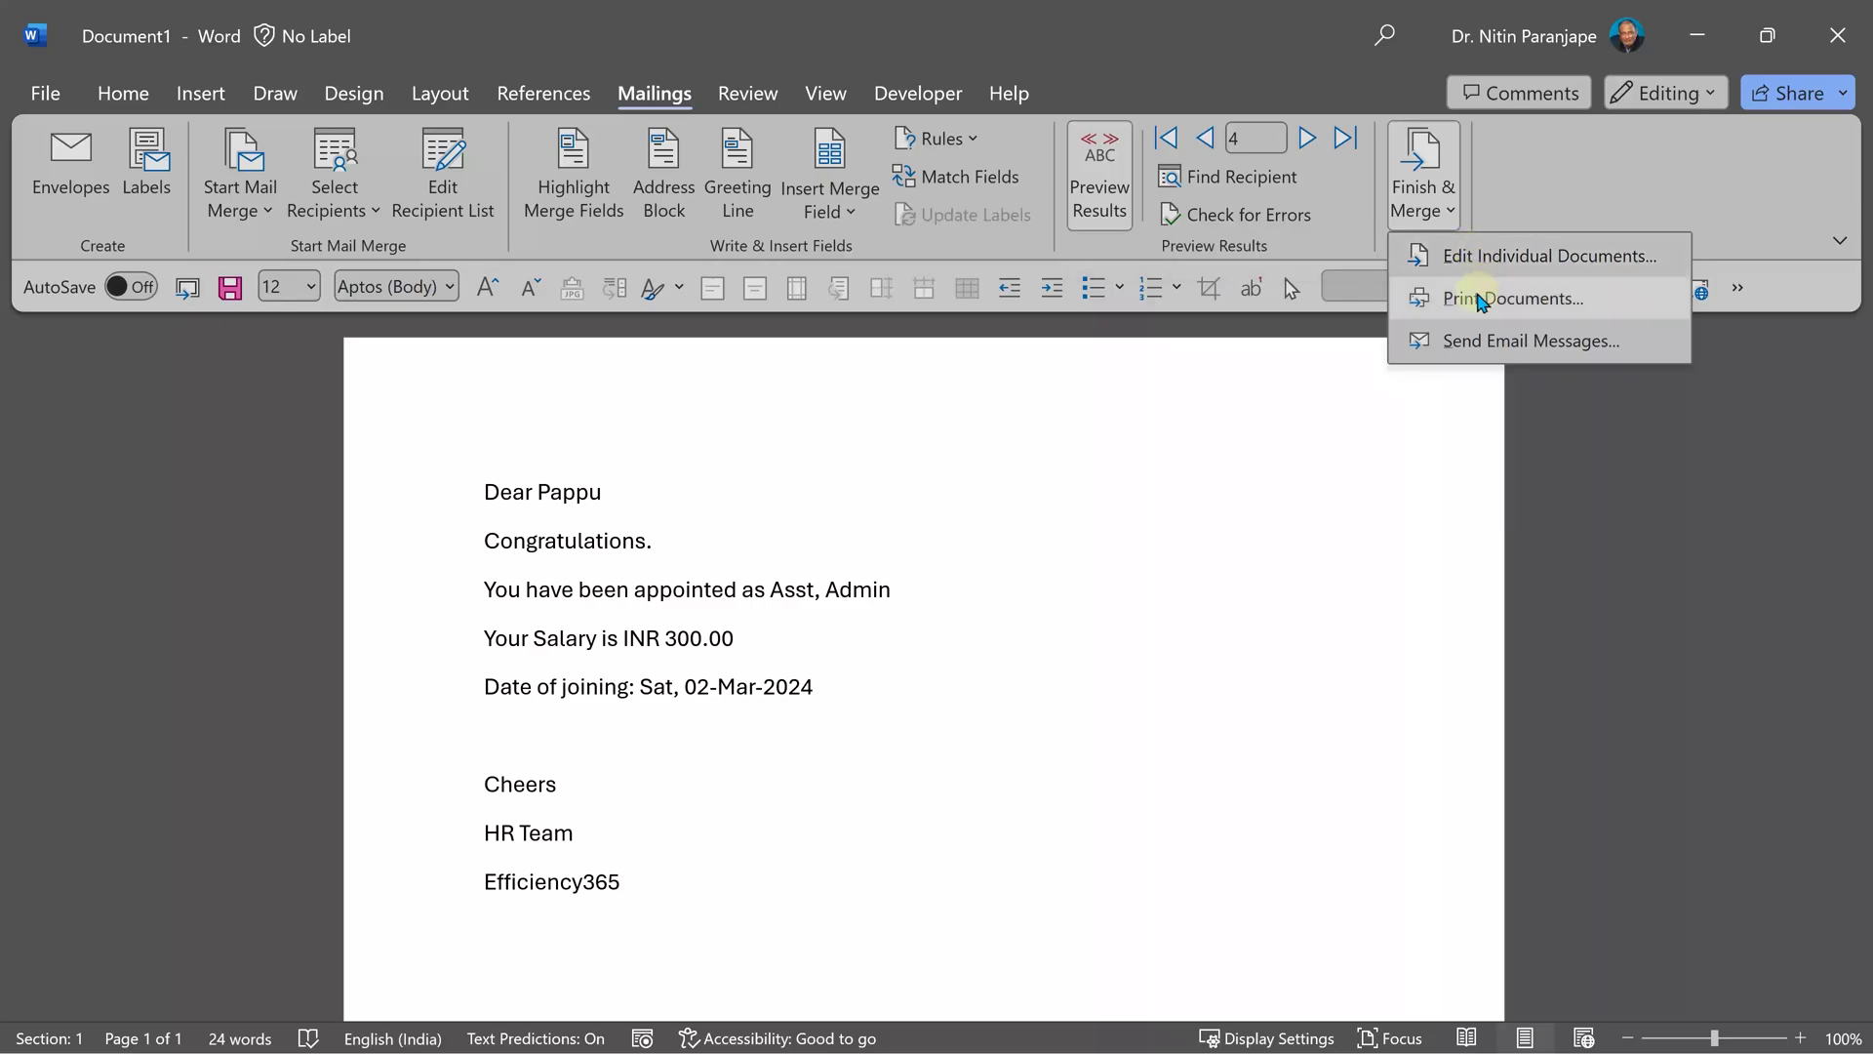
Step: Merge to HTML e-mails addressed to EMAIL with subject 'Welcome to Efficiency365'
left_click(1484, 341)
left_click(863, 415)
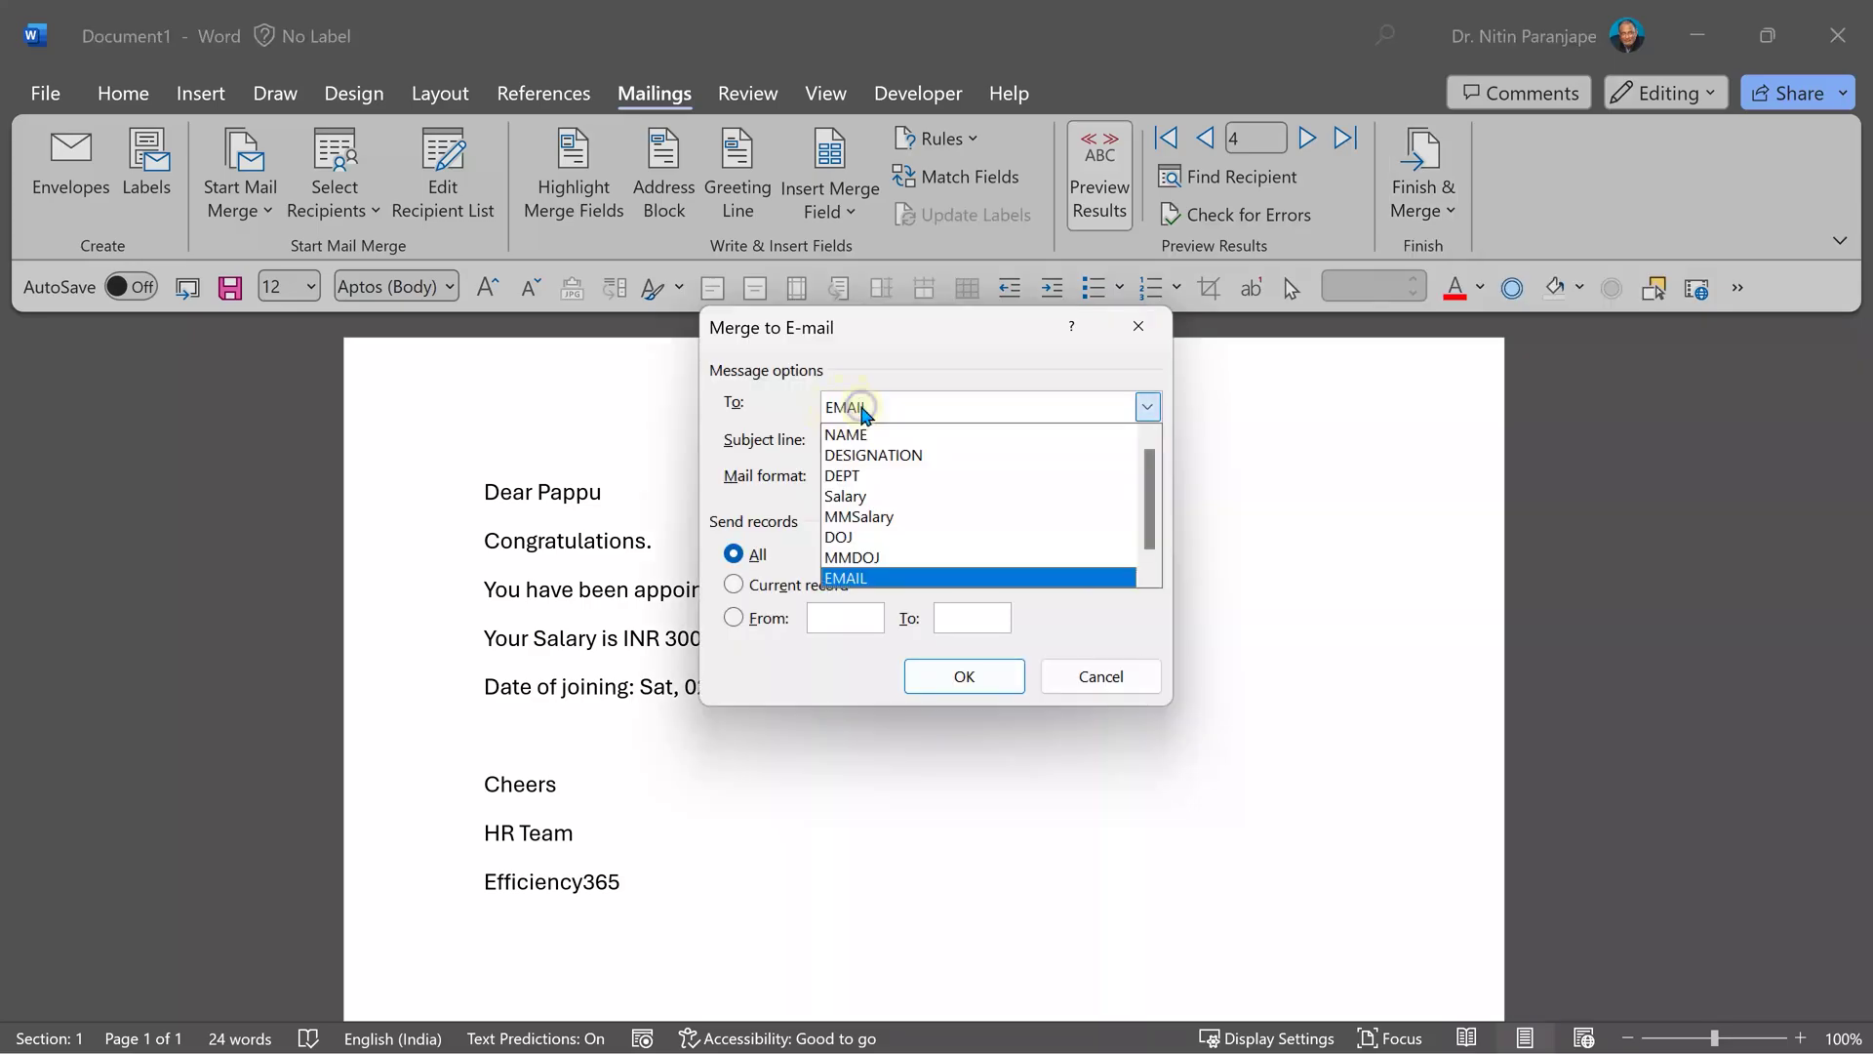
left_click(859, 577)
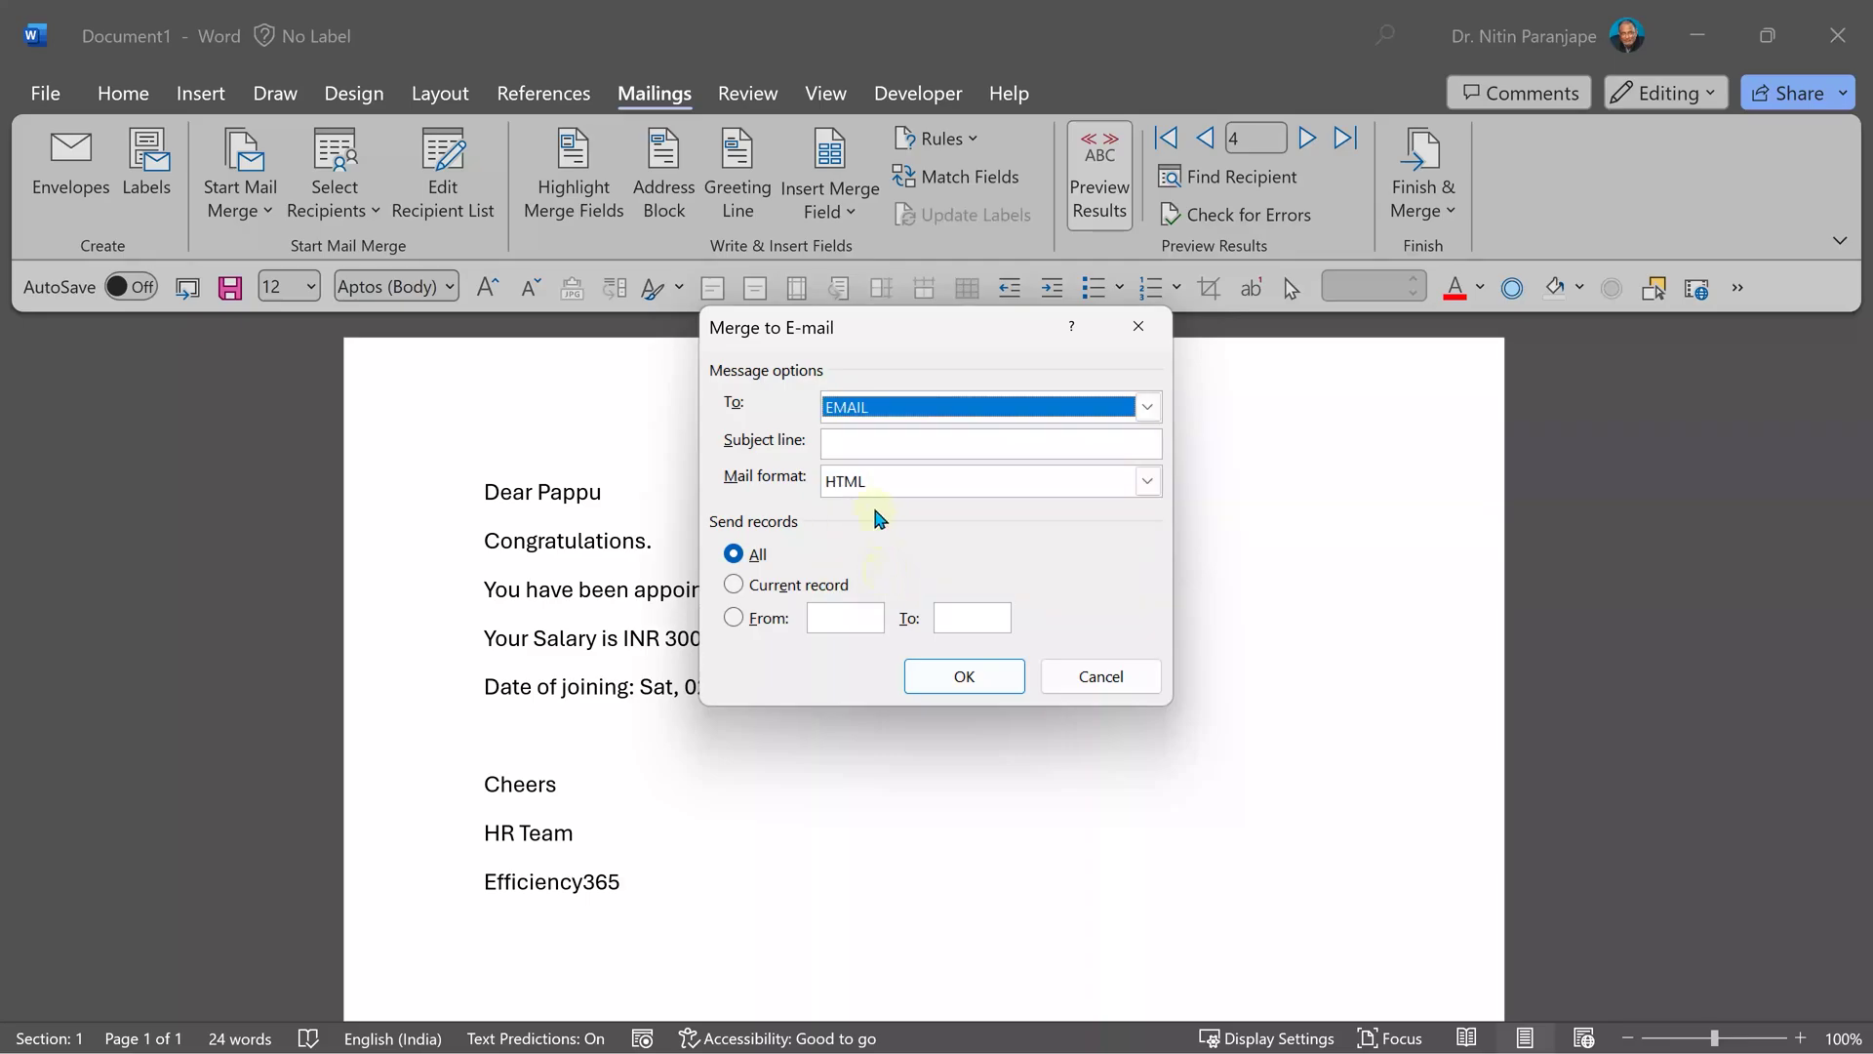
left_click(861, 445)
type("Welcome to Efficiency365")
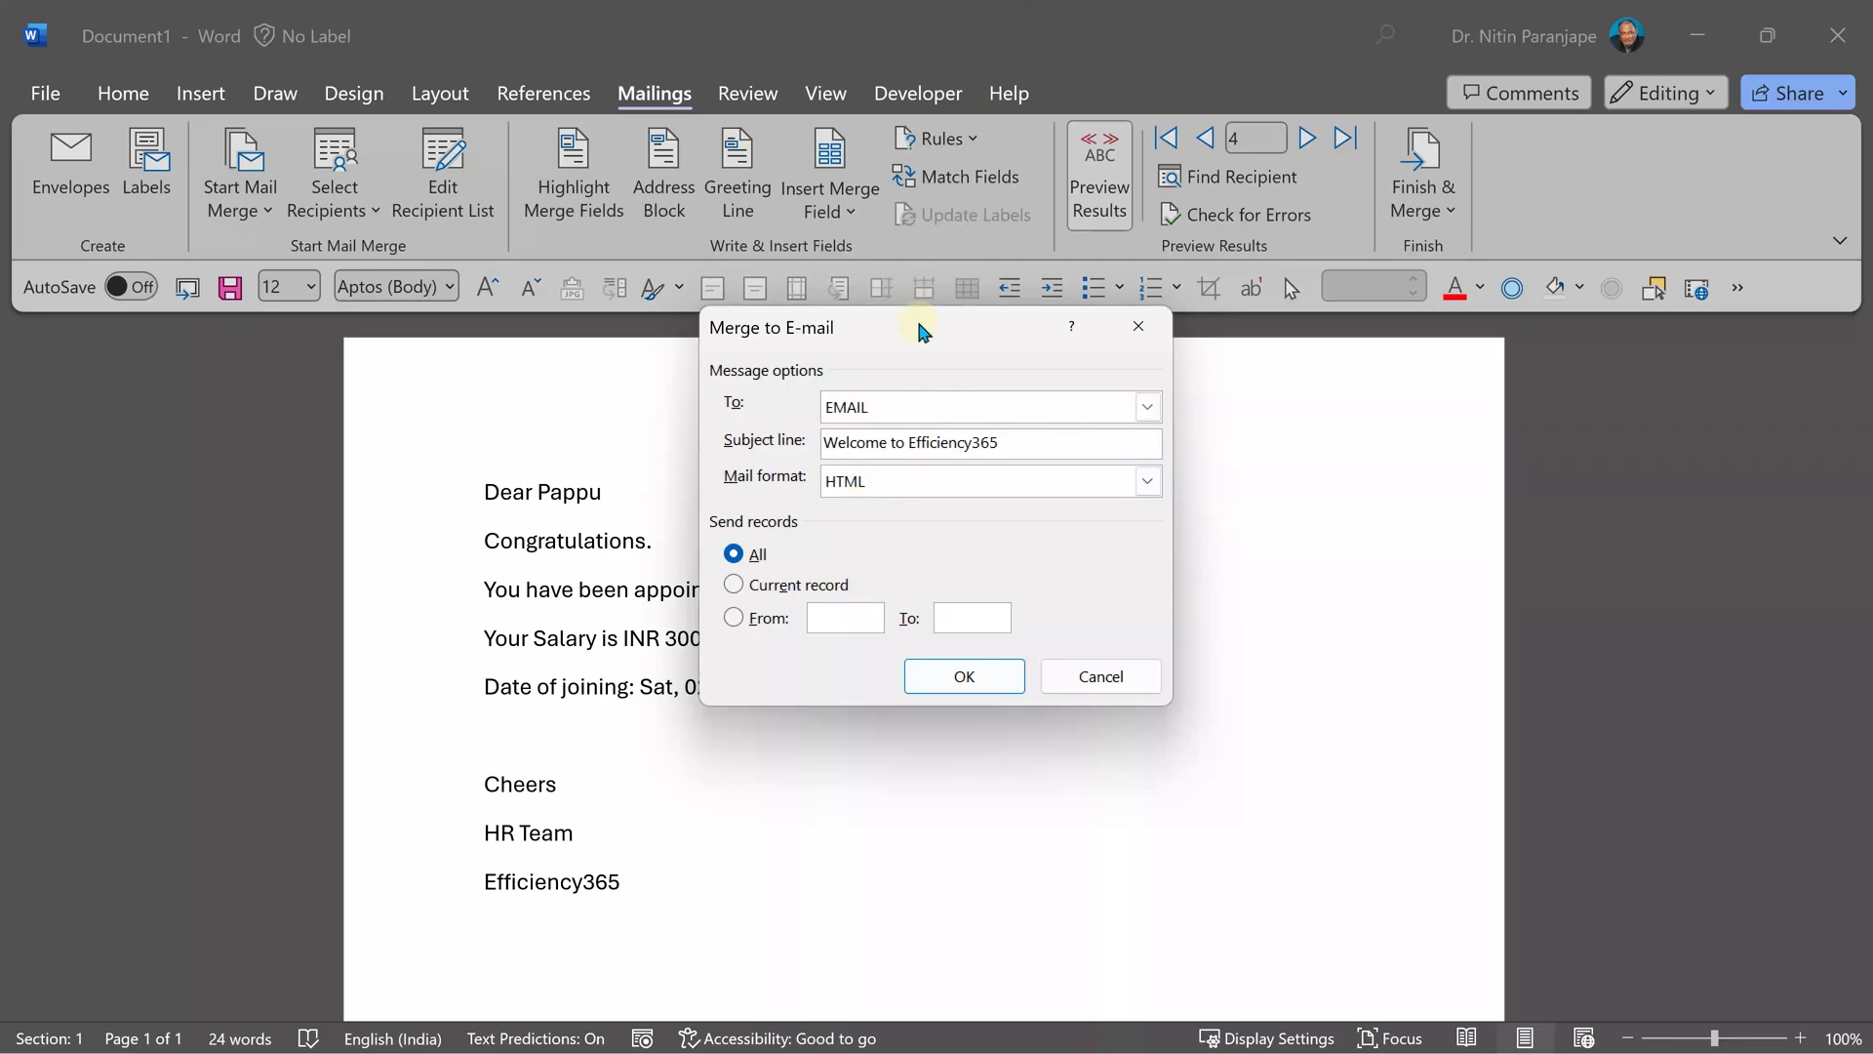
left_click(961, 485)
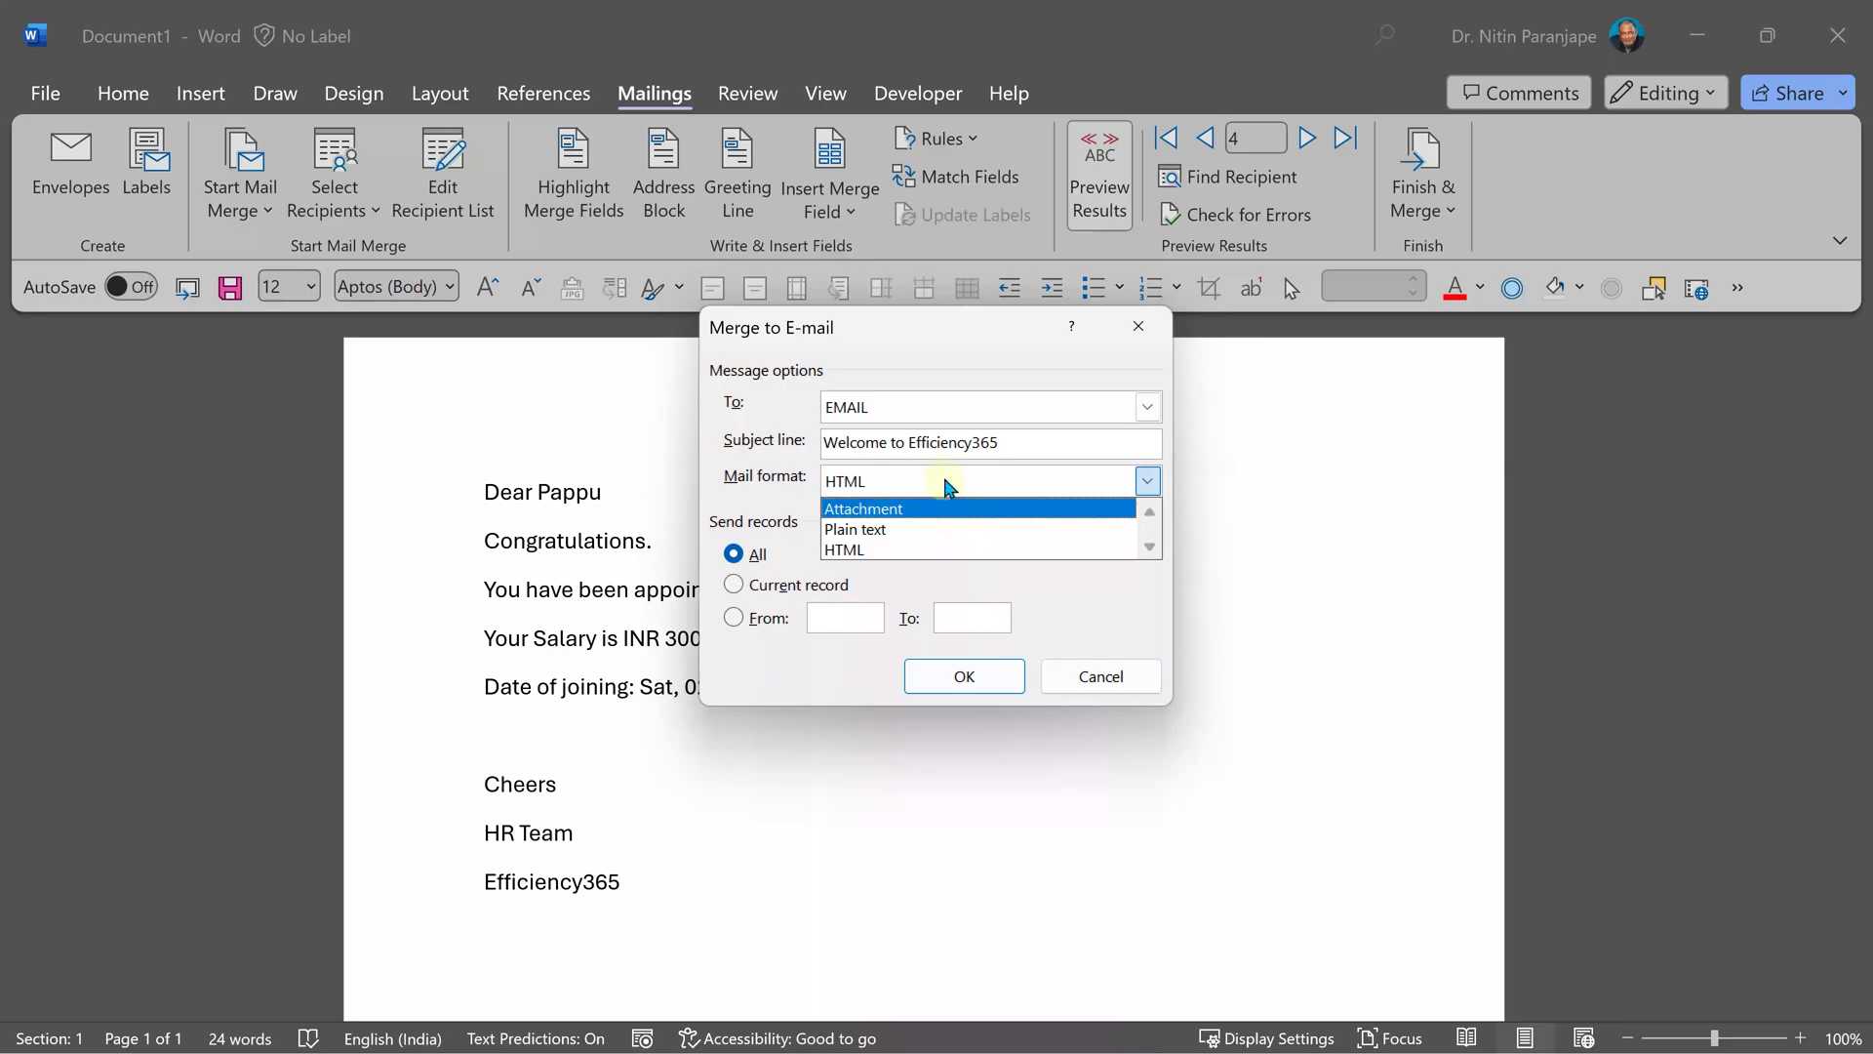
left_click(944, 482)
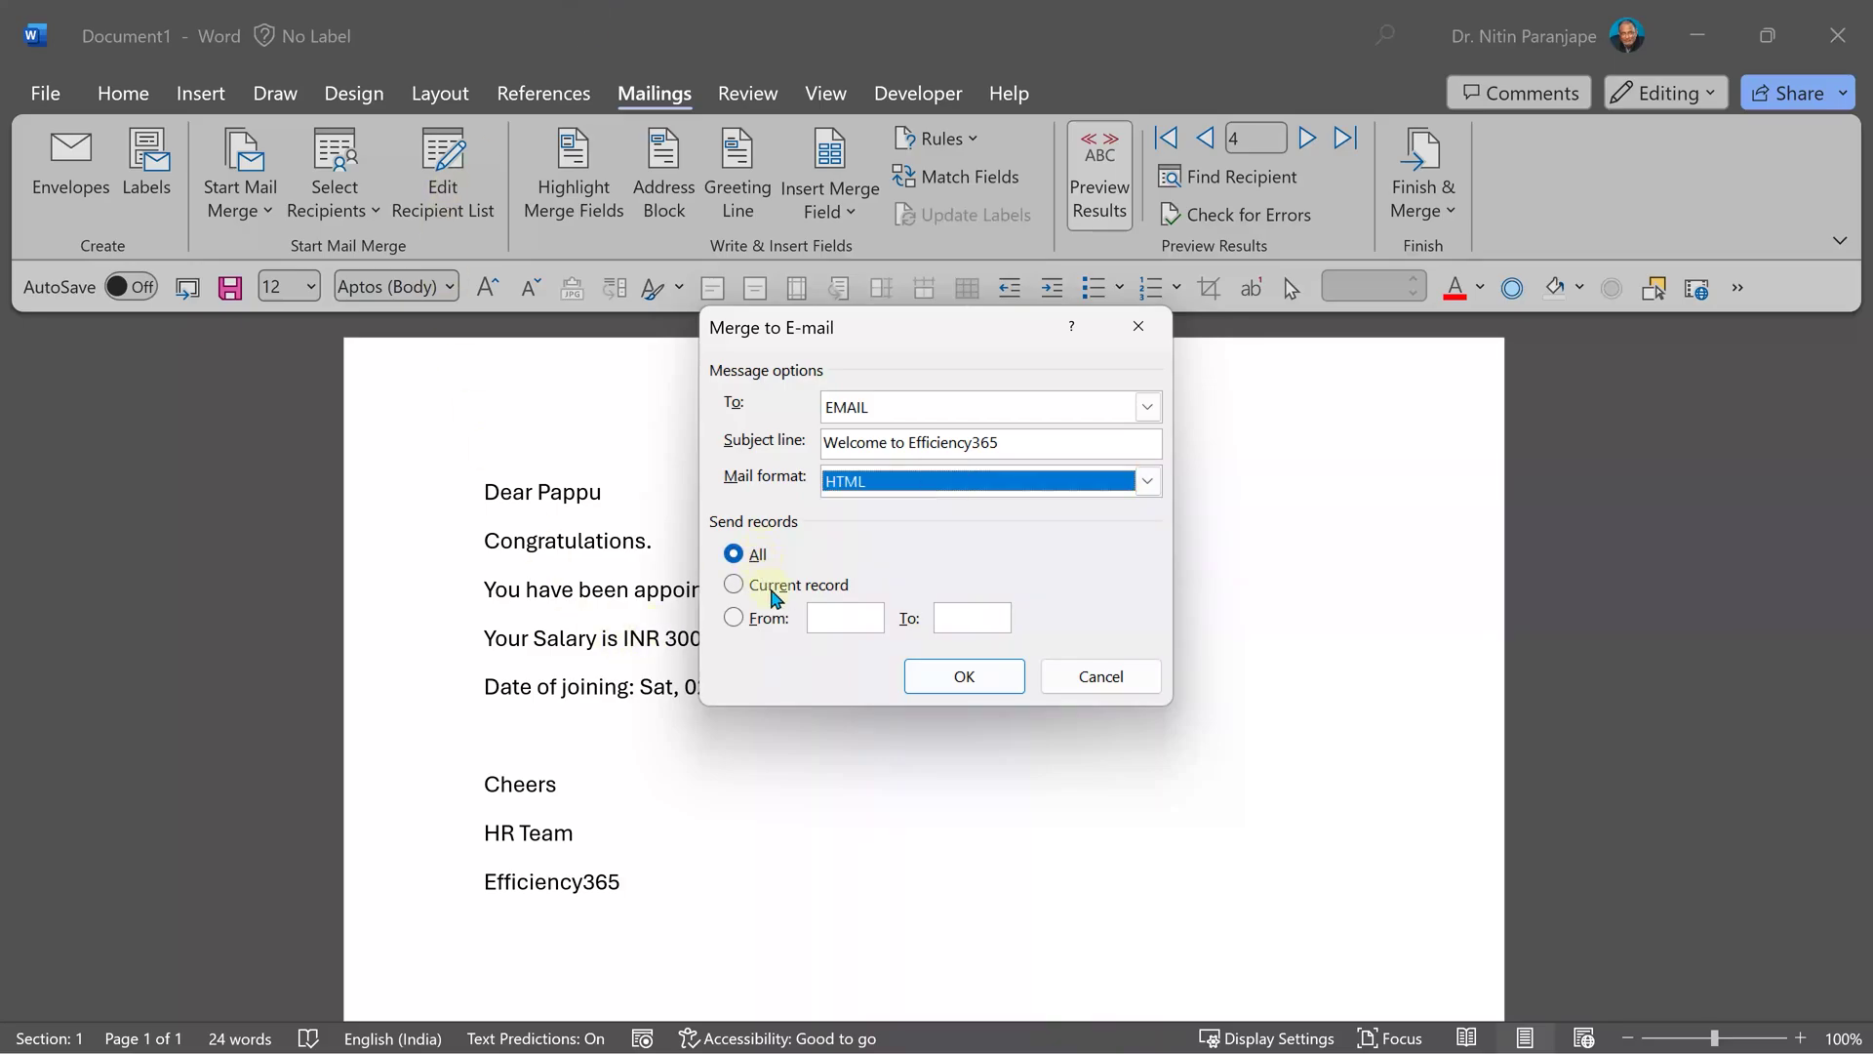
Step: Run the e-mail merge and open the first merged message in the Outlook Outbox
left_click(944, 684)
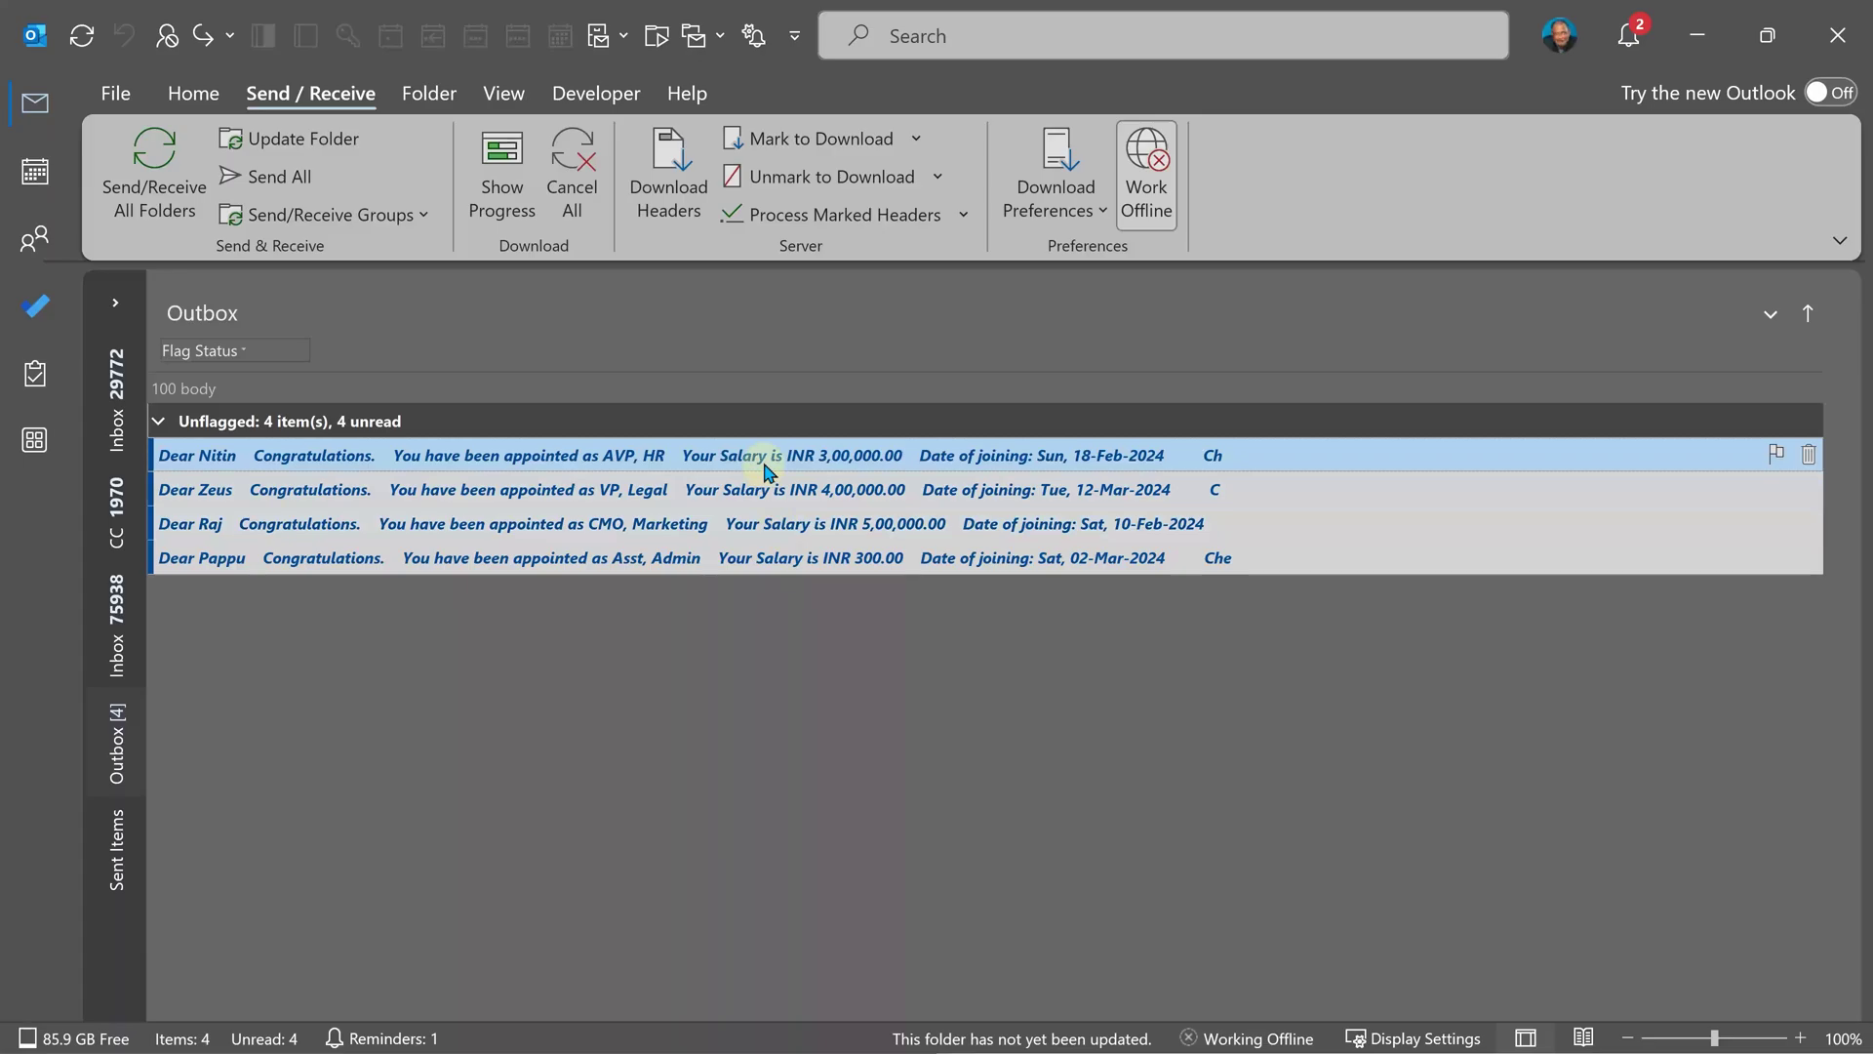
double_click(764, 470)
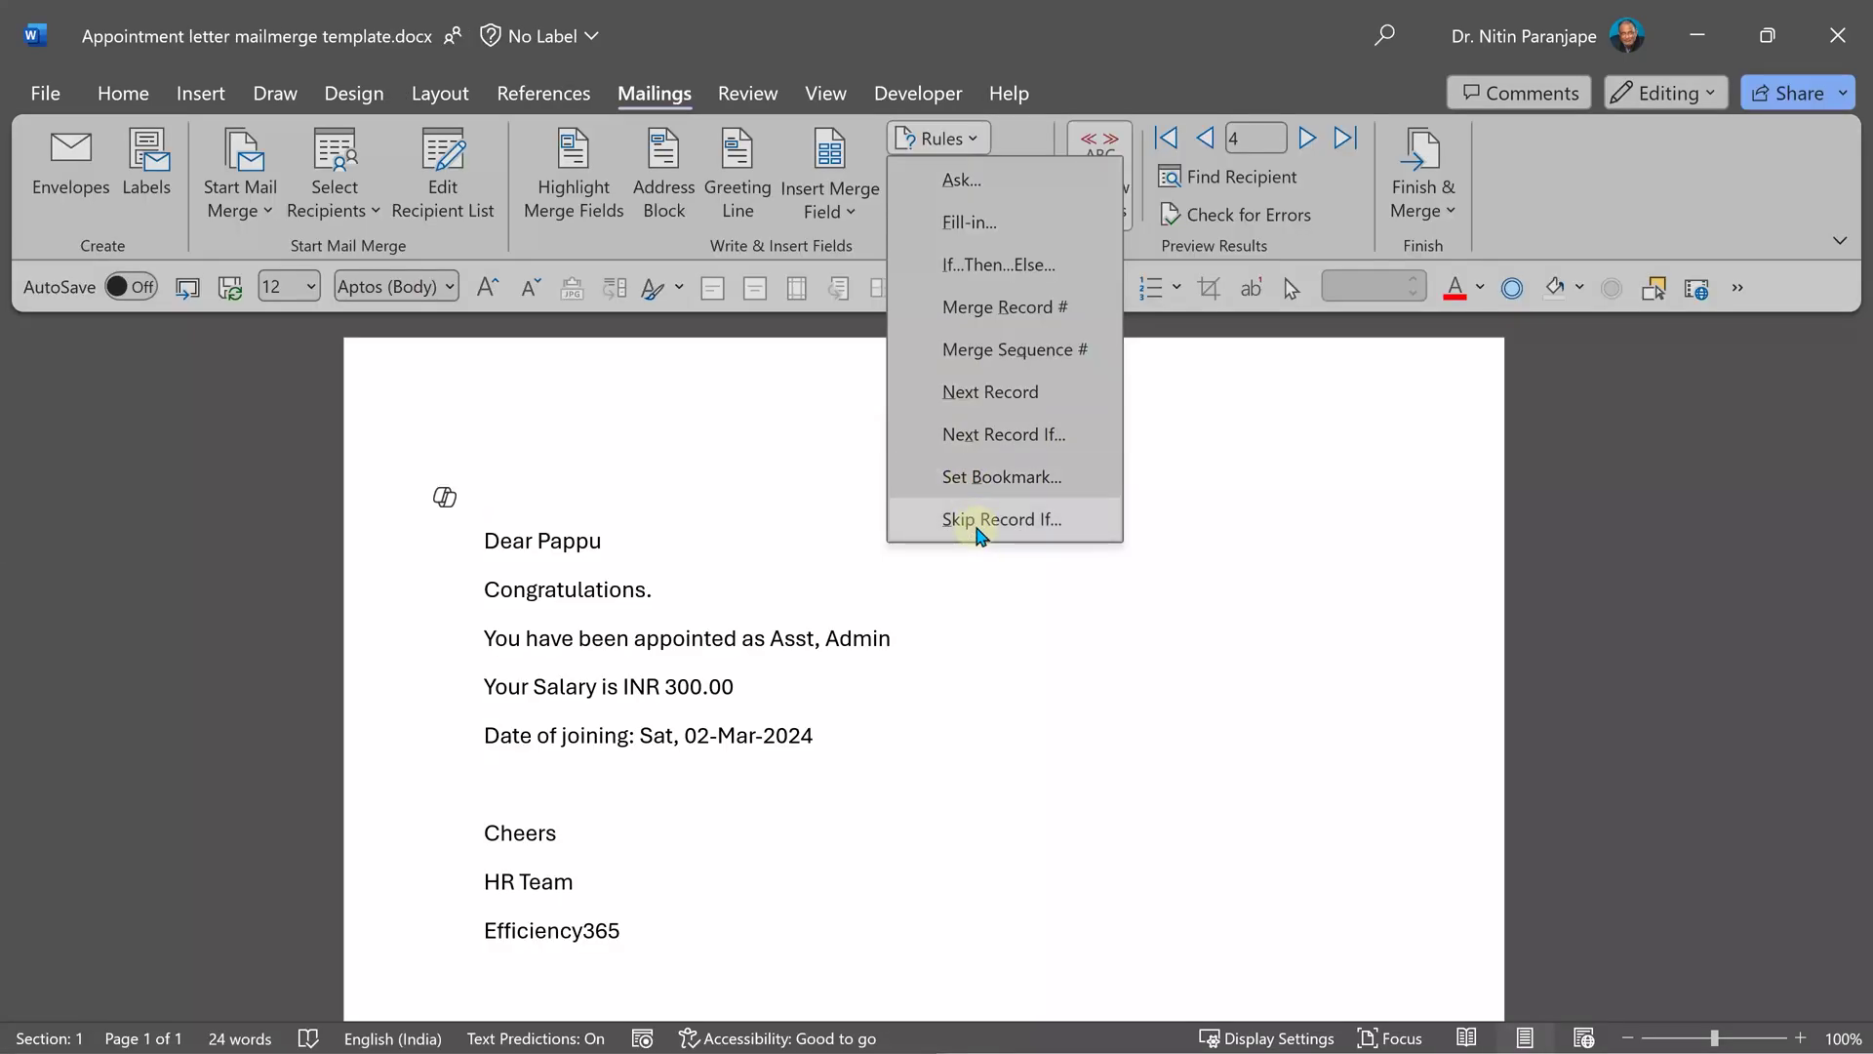
Step: Add a Skip Record If rule: STATUS not equal to Approved
left_click(980, 527)
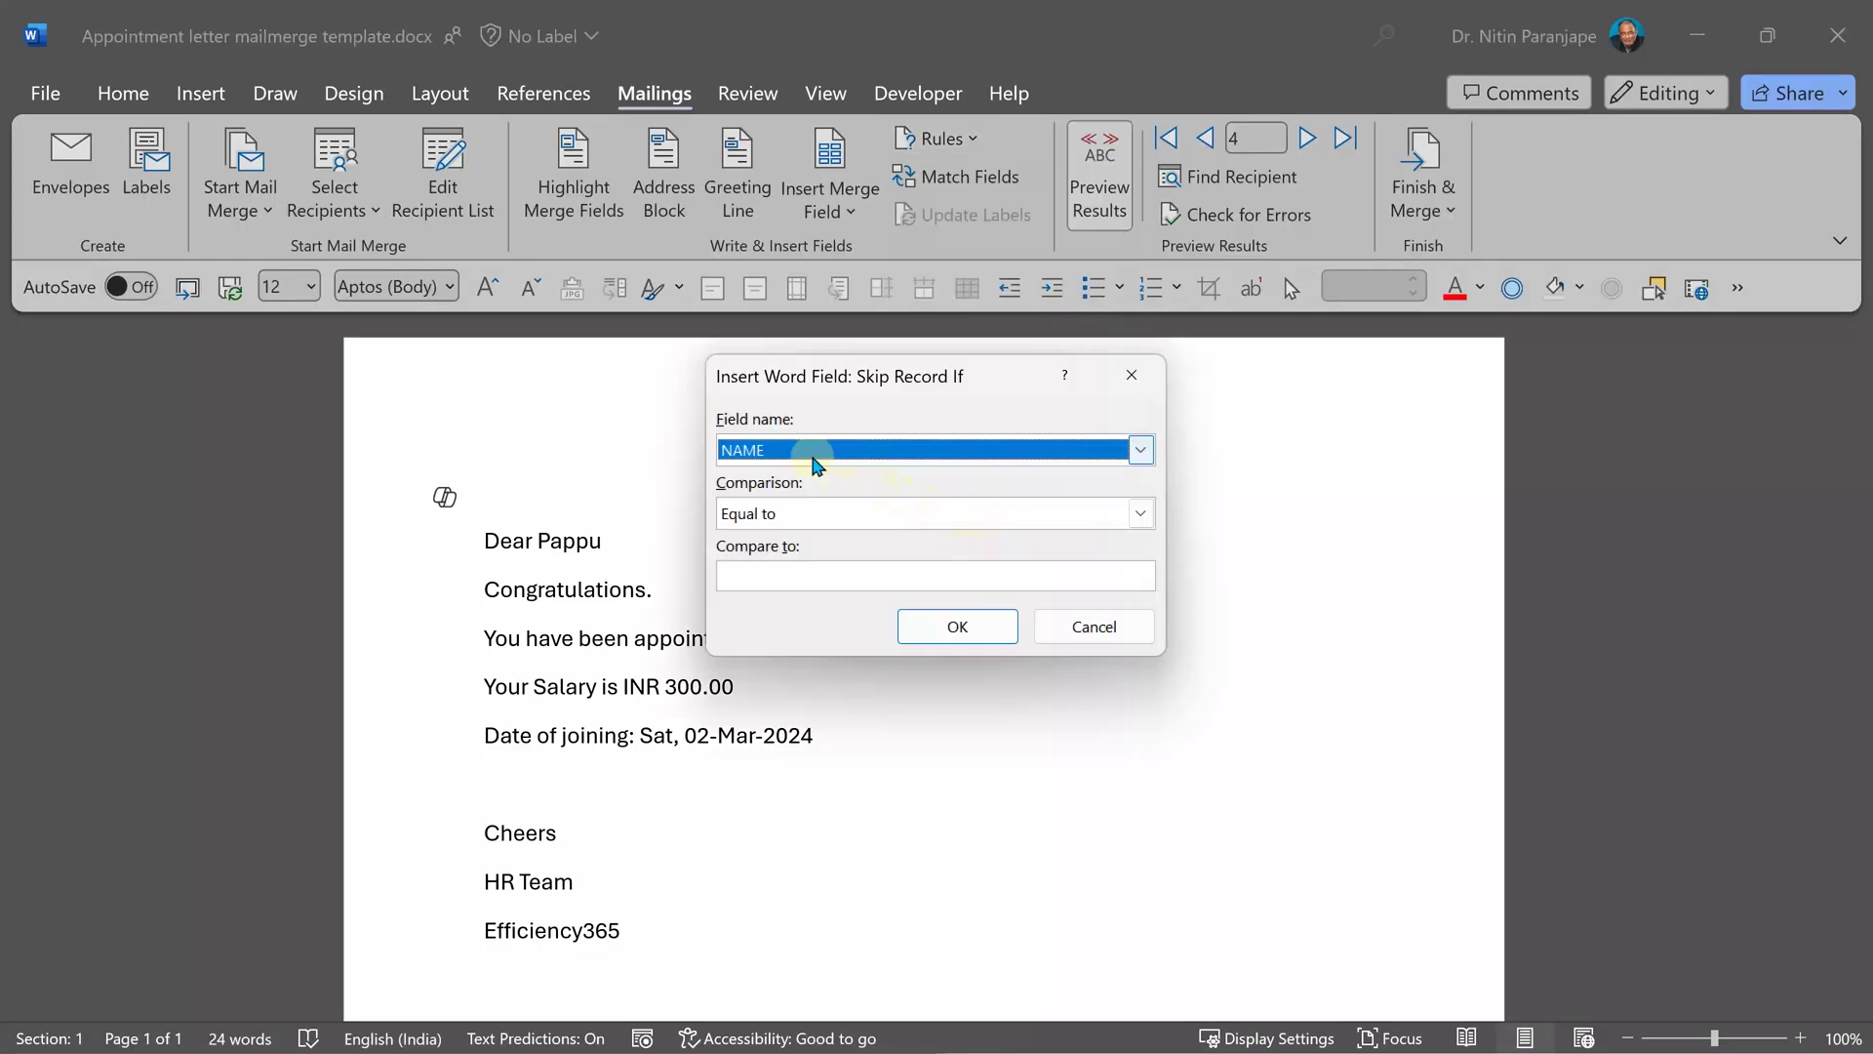
left_click(818, 453)
scroll(807, 502, "down", 2)
left_click(780, 581)
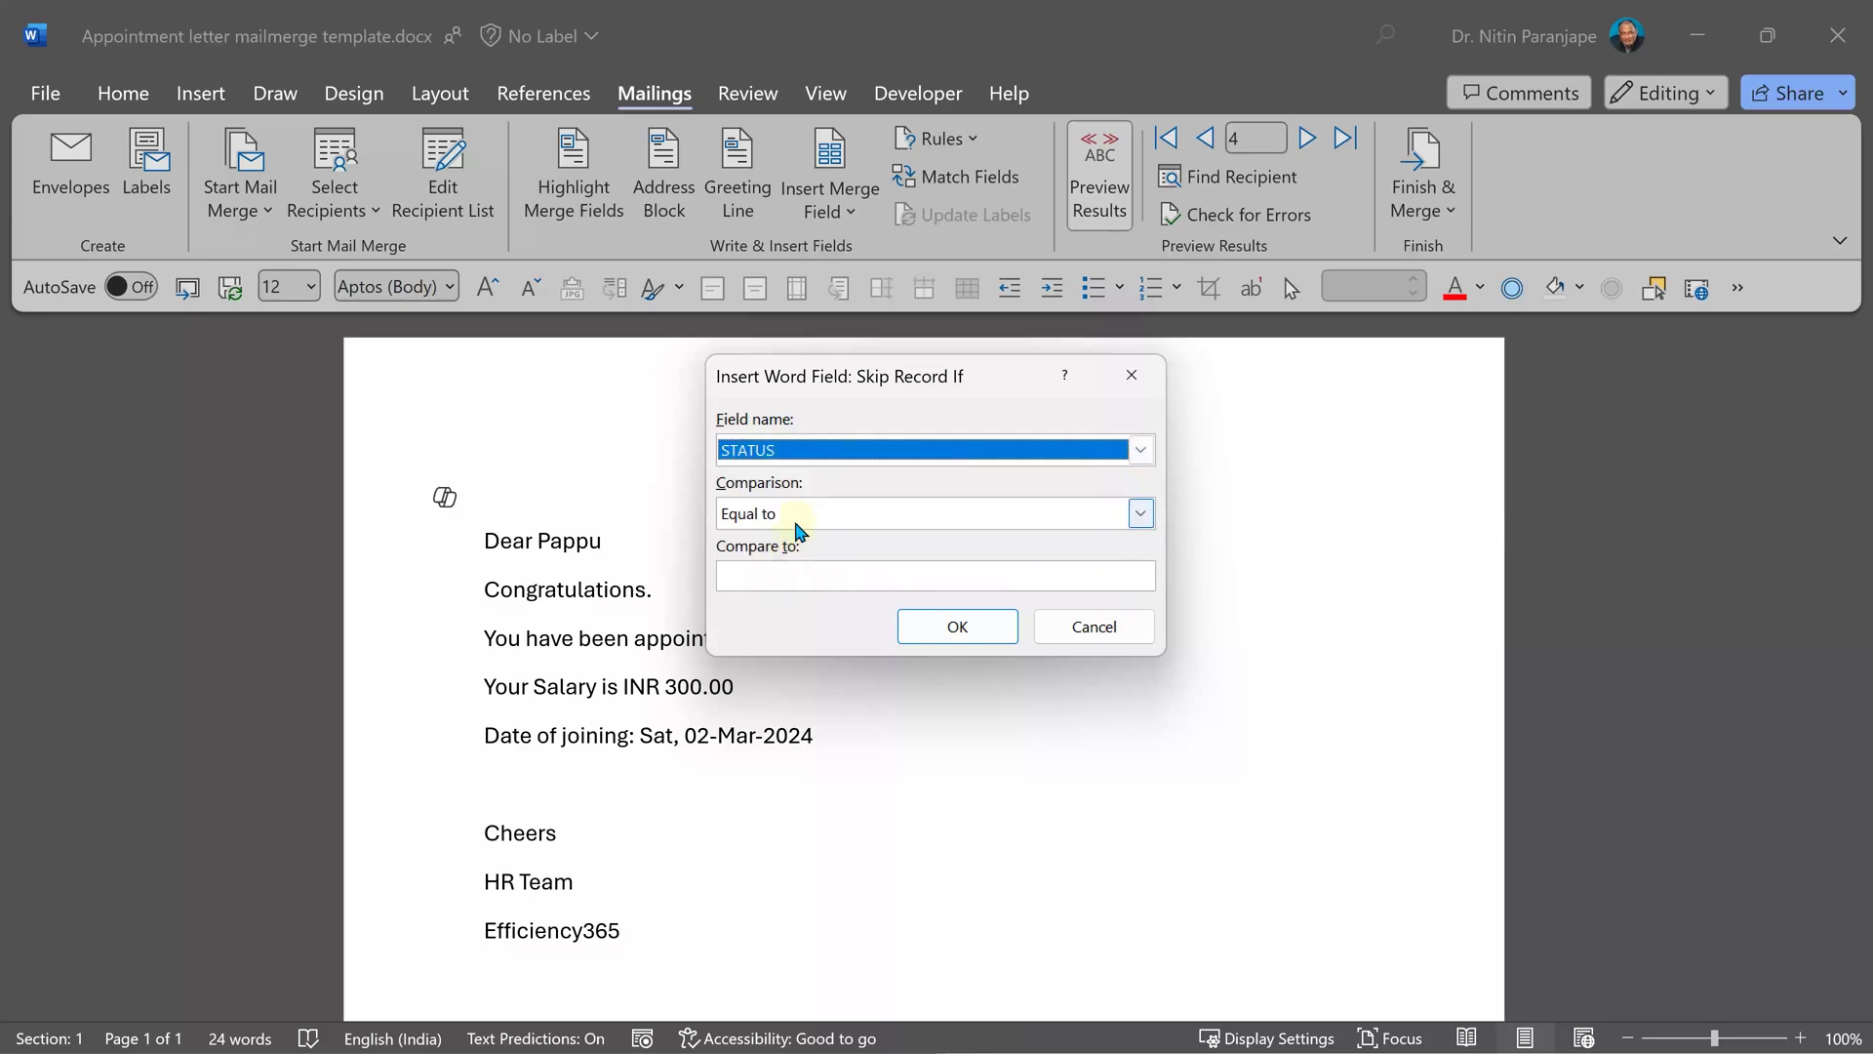
left_click(796, 512)
left_click(796, 561)
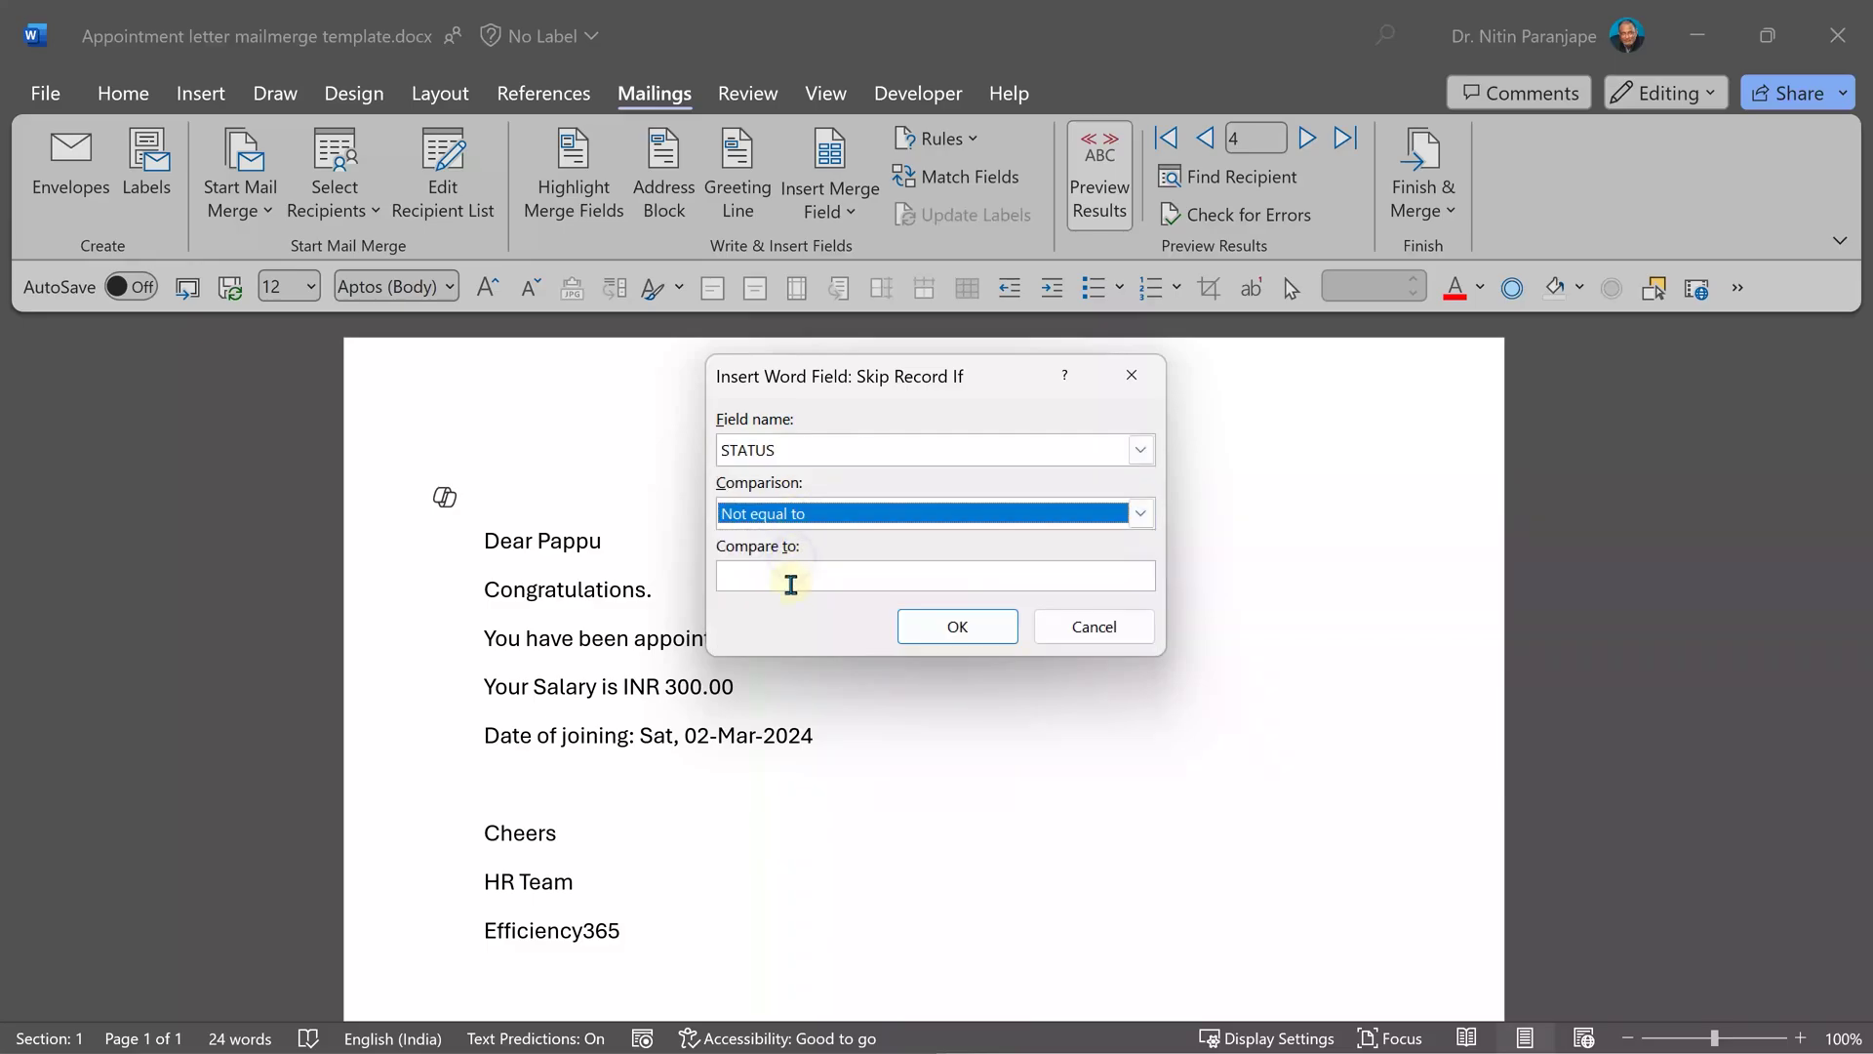
left_click(790, 575)
type("Approved")
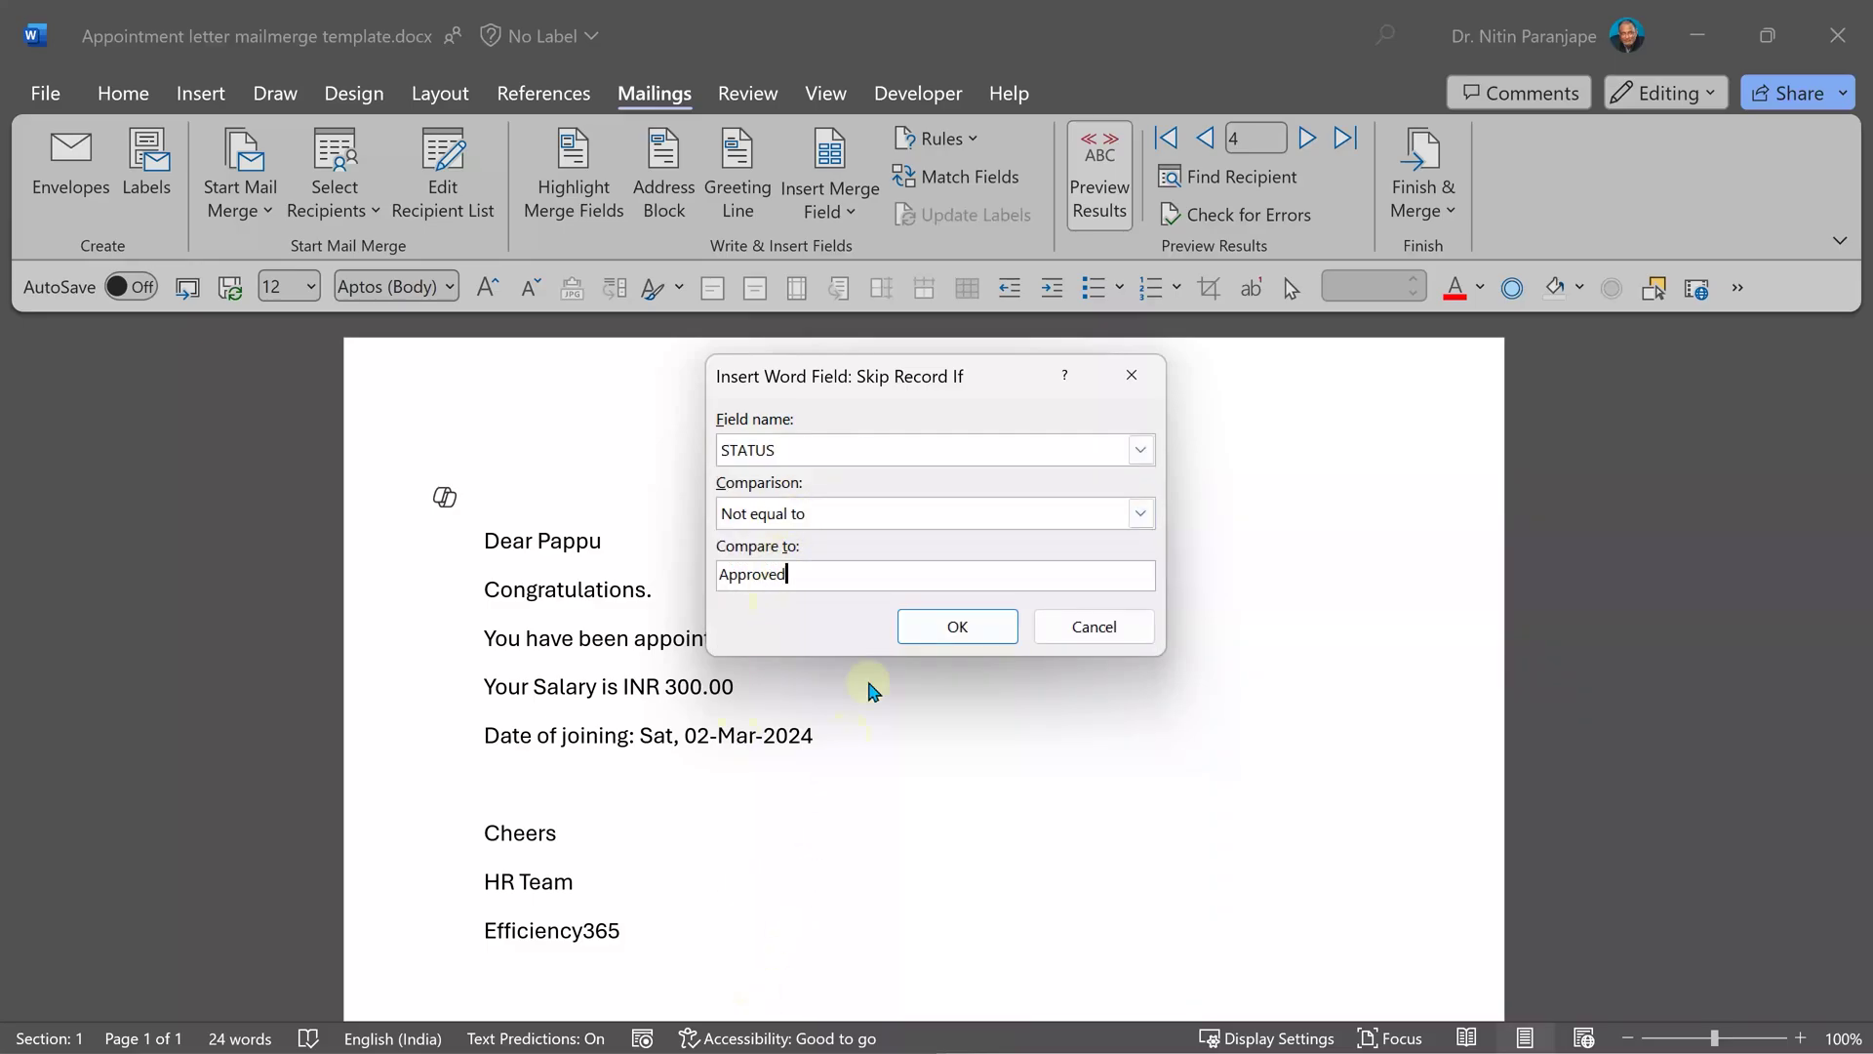
left_click(920, 624)
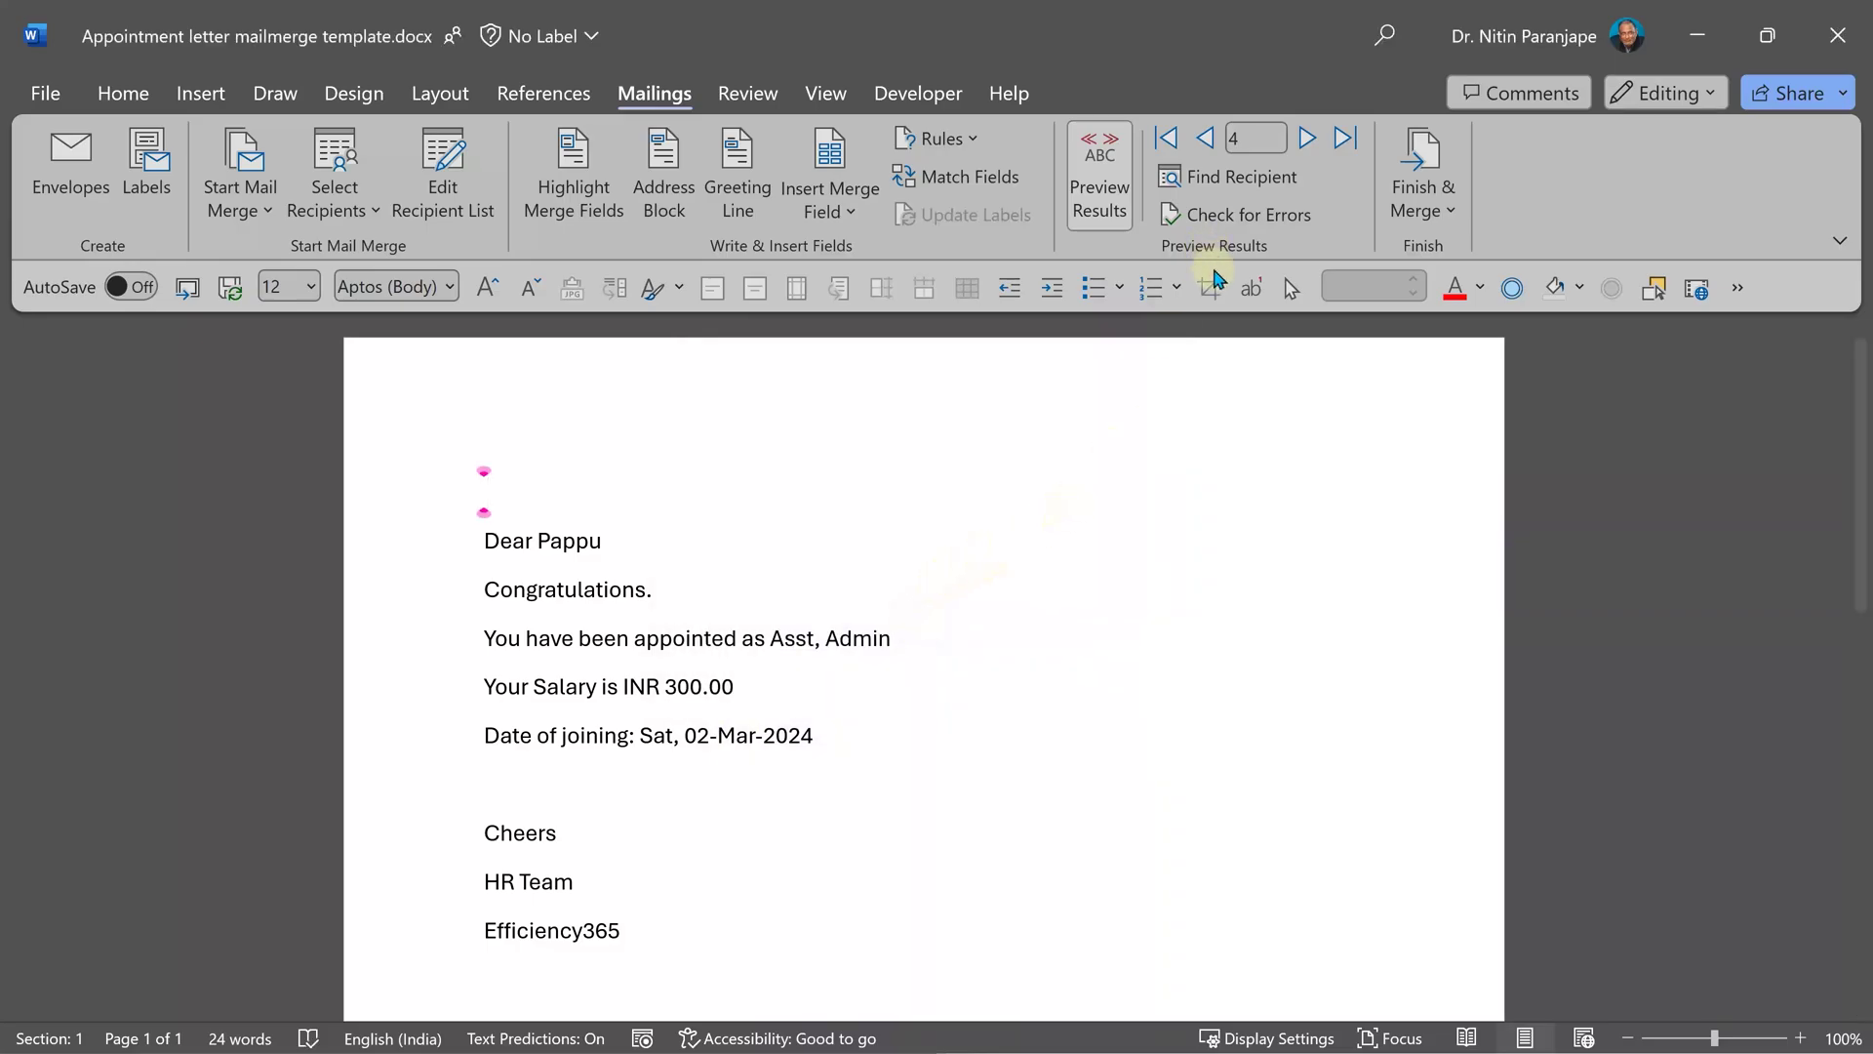
left_click(1420, 212)
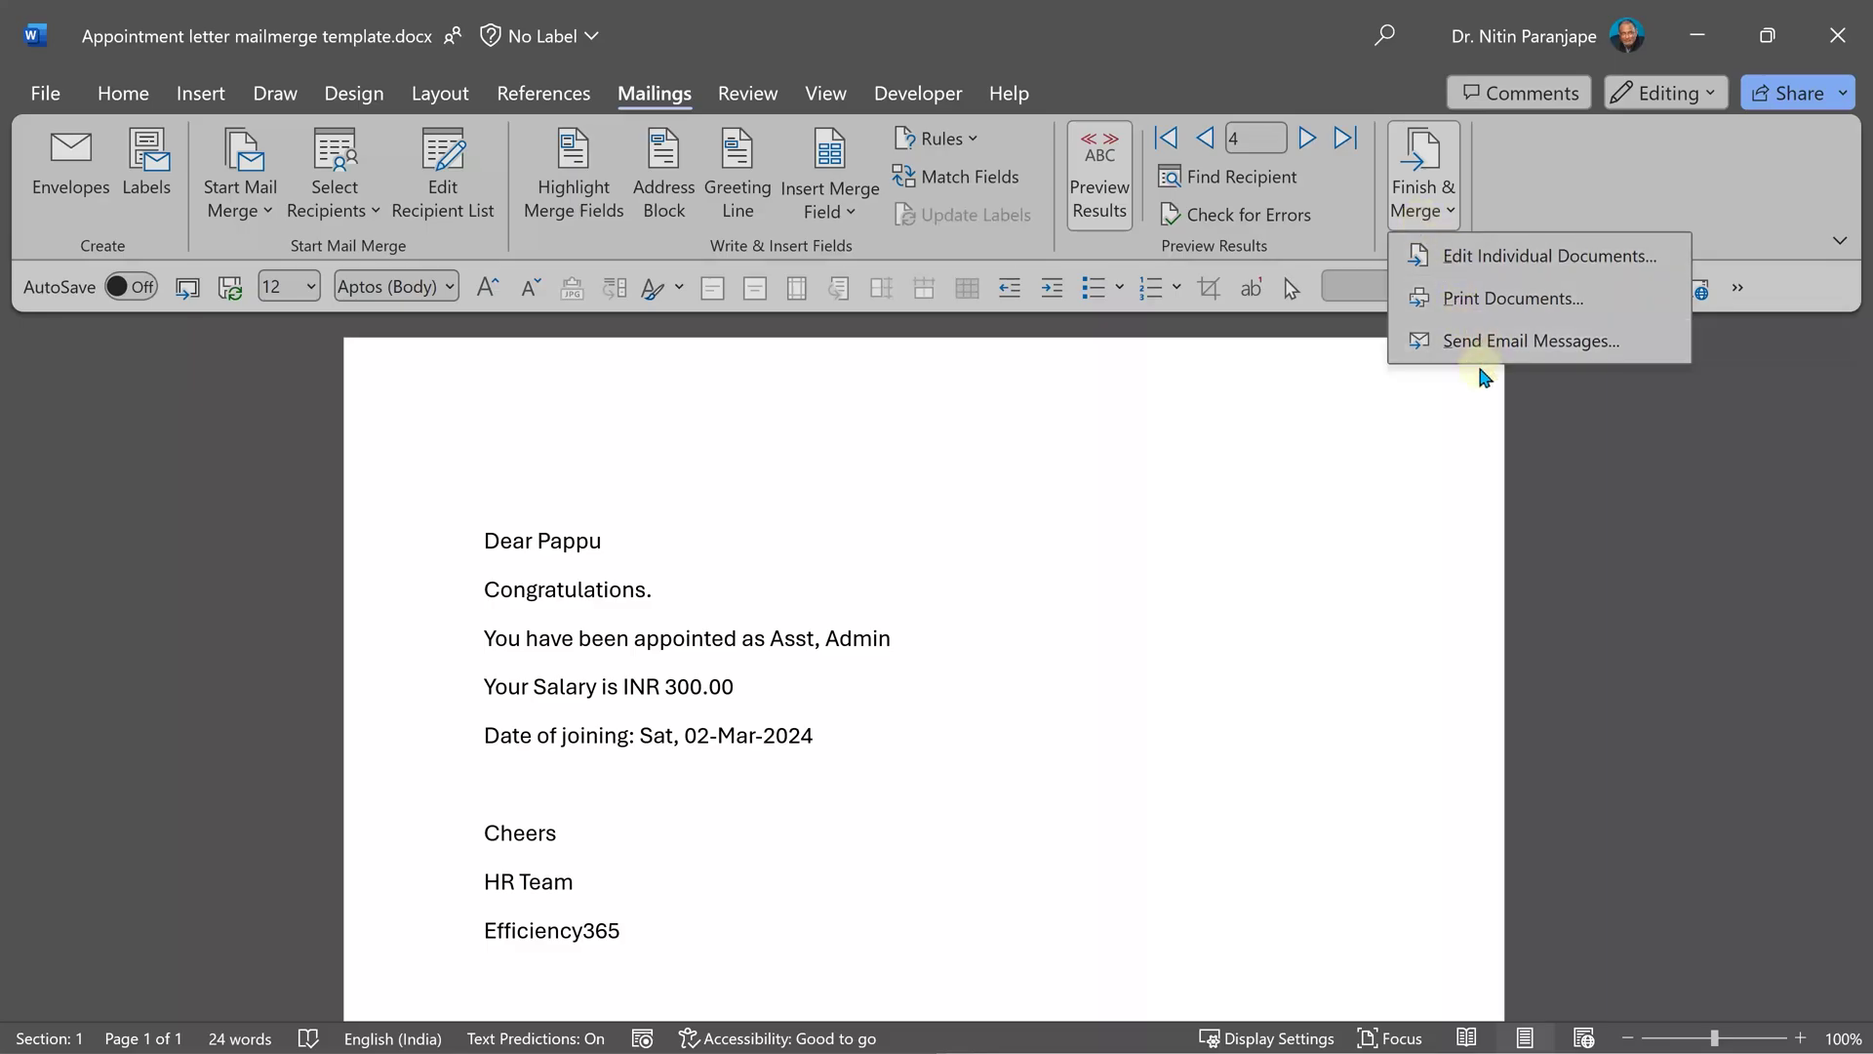
Step: Merge all records to individual documents and scroll through the three approved letters in Electronic Messages1
left_click(1503, 265)
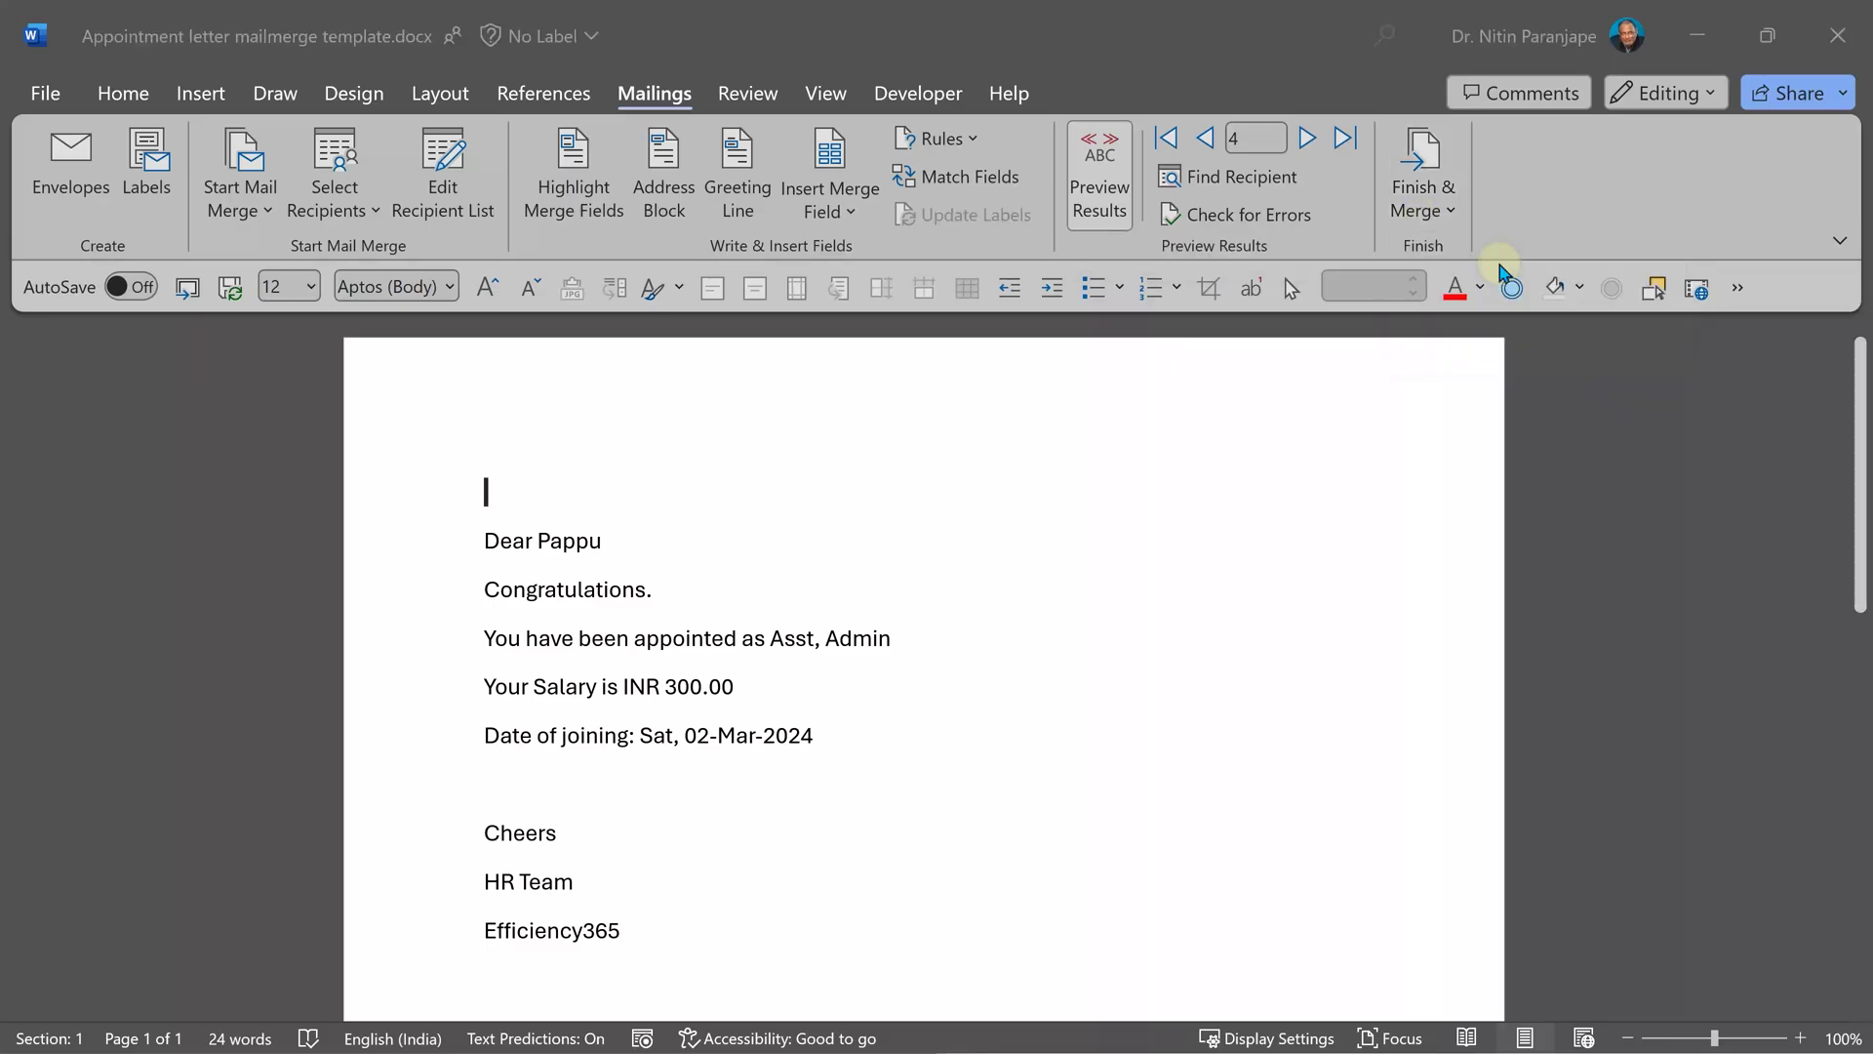
left_click(897, 593)
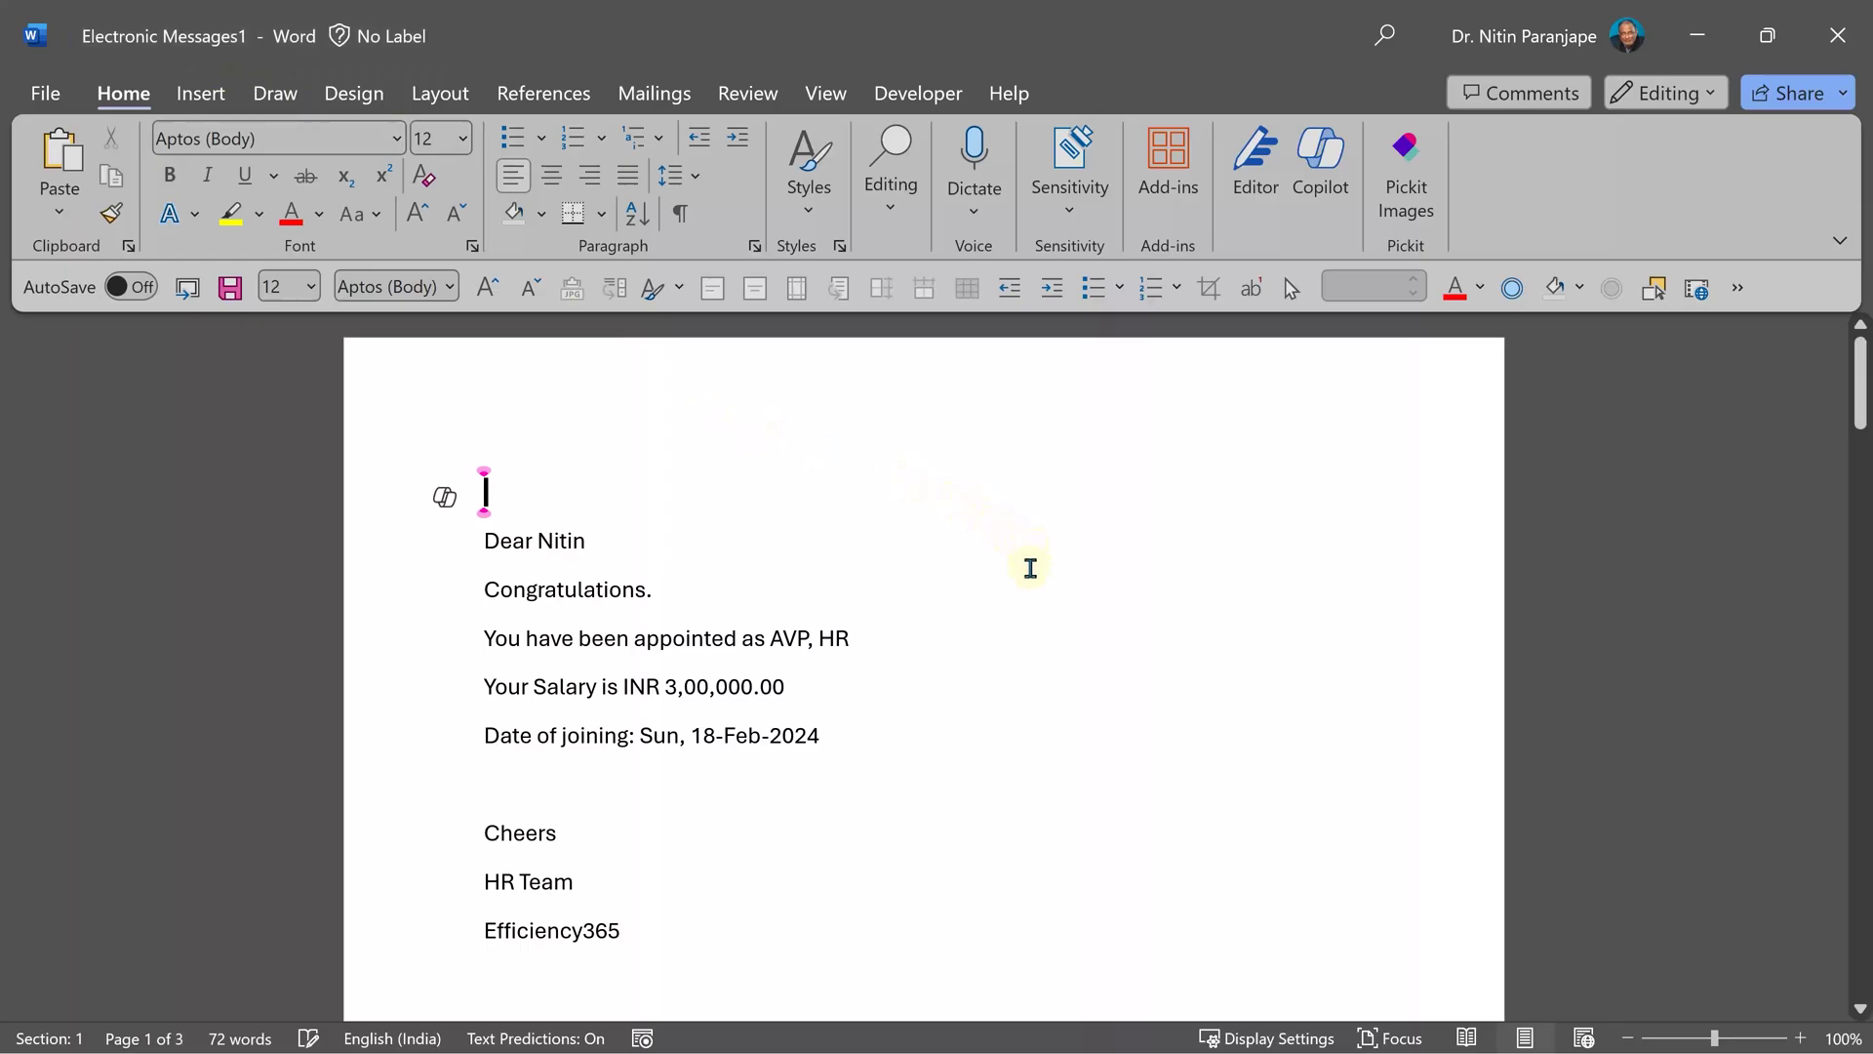
scroll(1028, 557, "down", 5)
scroll(1029, 569, "down", 10)
scroll(1031, 579, "down", 10)
scroll(1033, 596, "down", 4)
scroll(1038, 605, "down", 3)
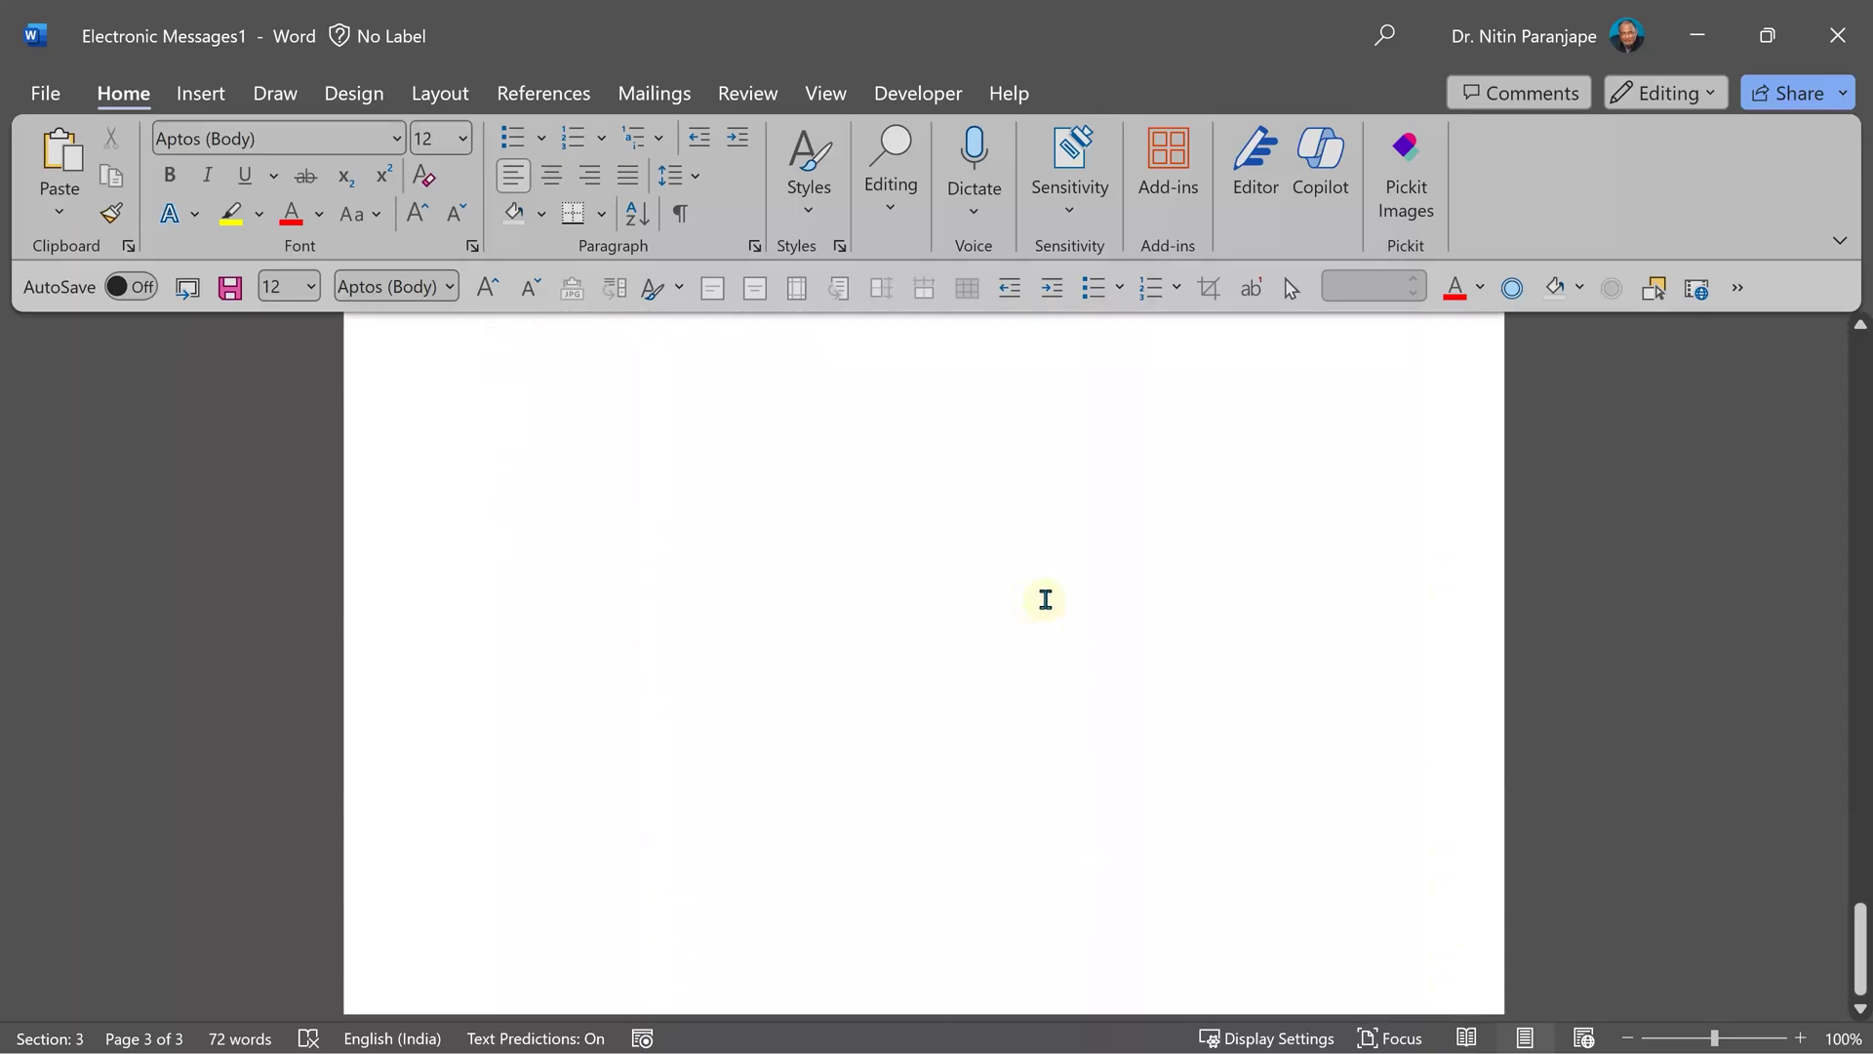
scroll(1044, 607, "up", 9)
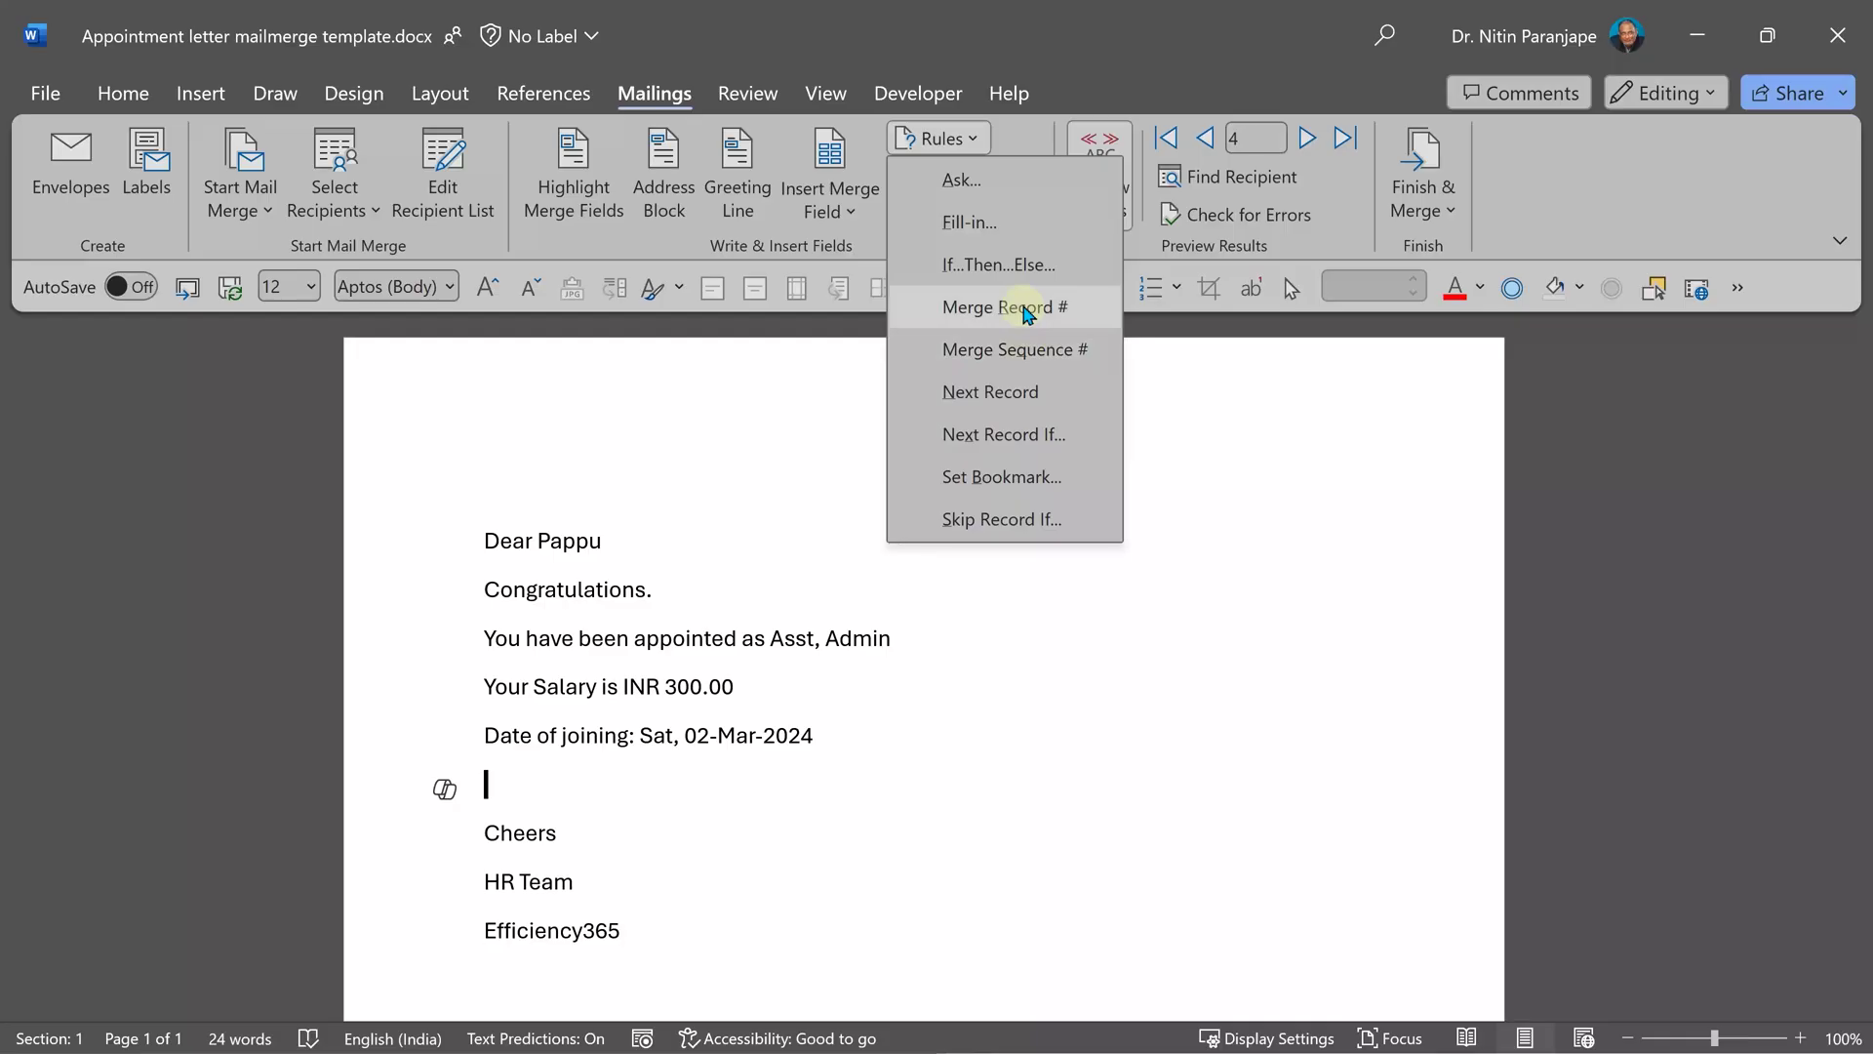
Step: Type 'Record ' on the empty top line and add the Merge Record # field after it
left_click(523, 488)
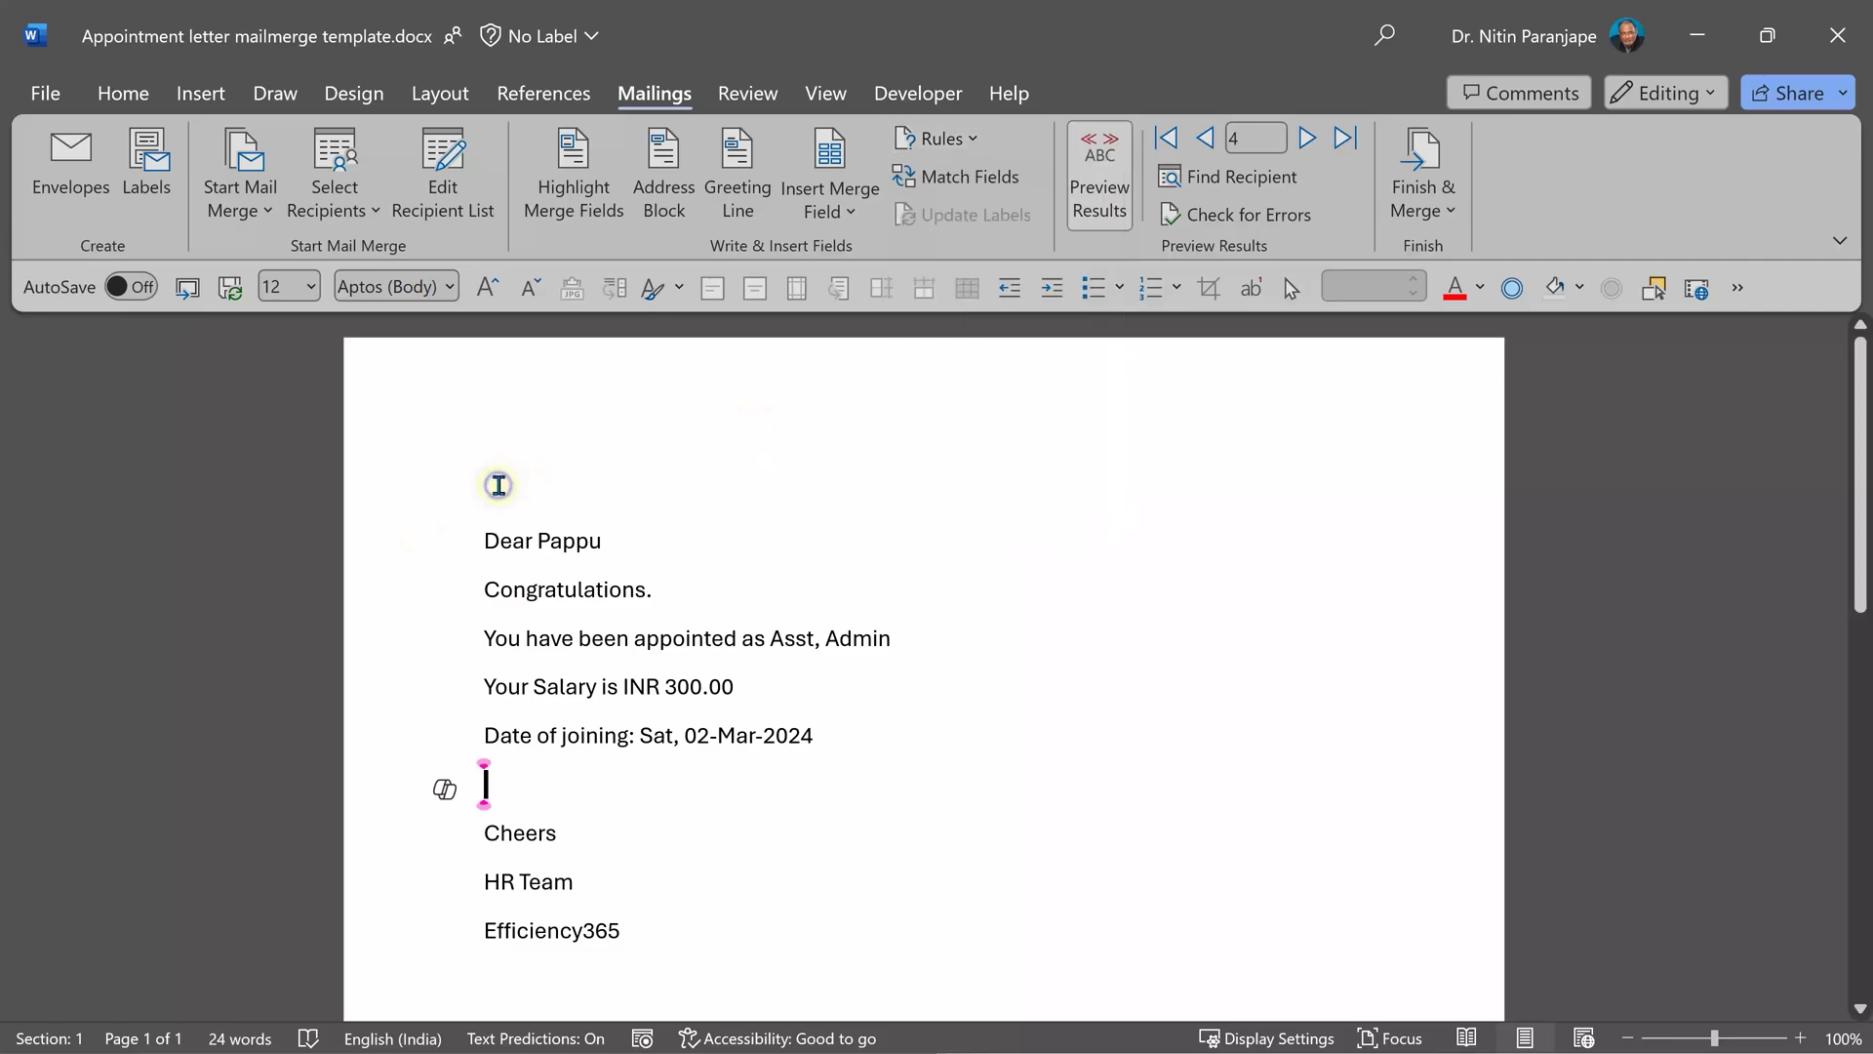
left_click(523, 490)
type("Record")
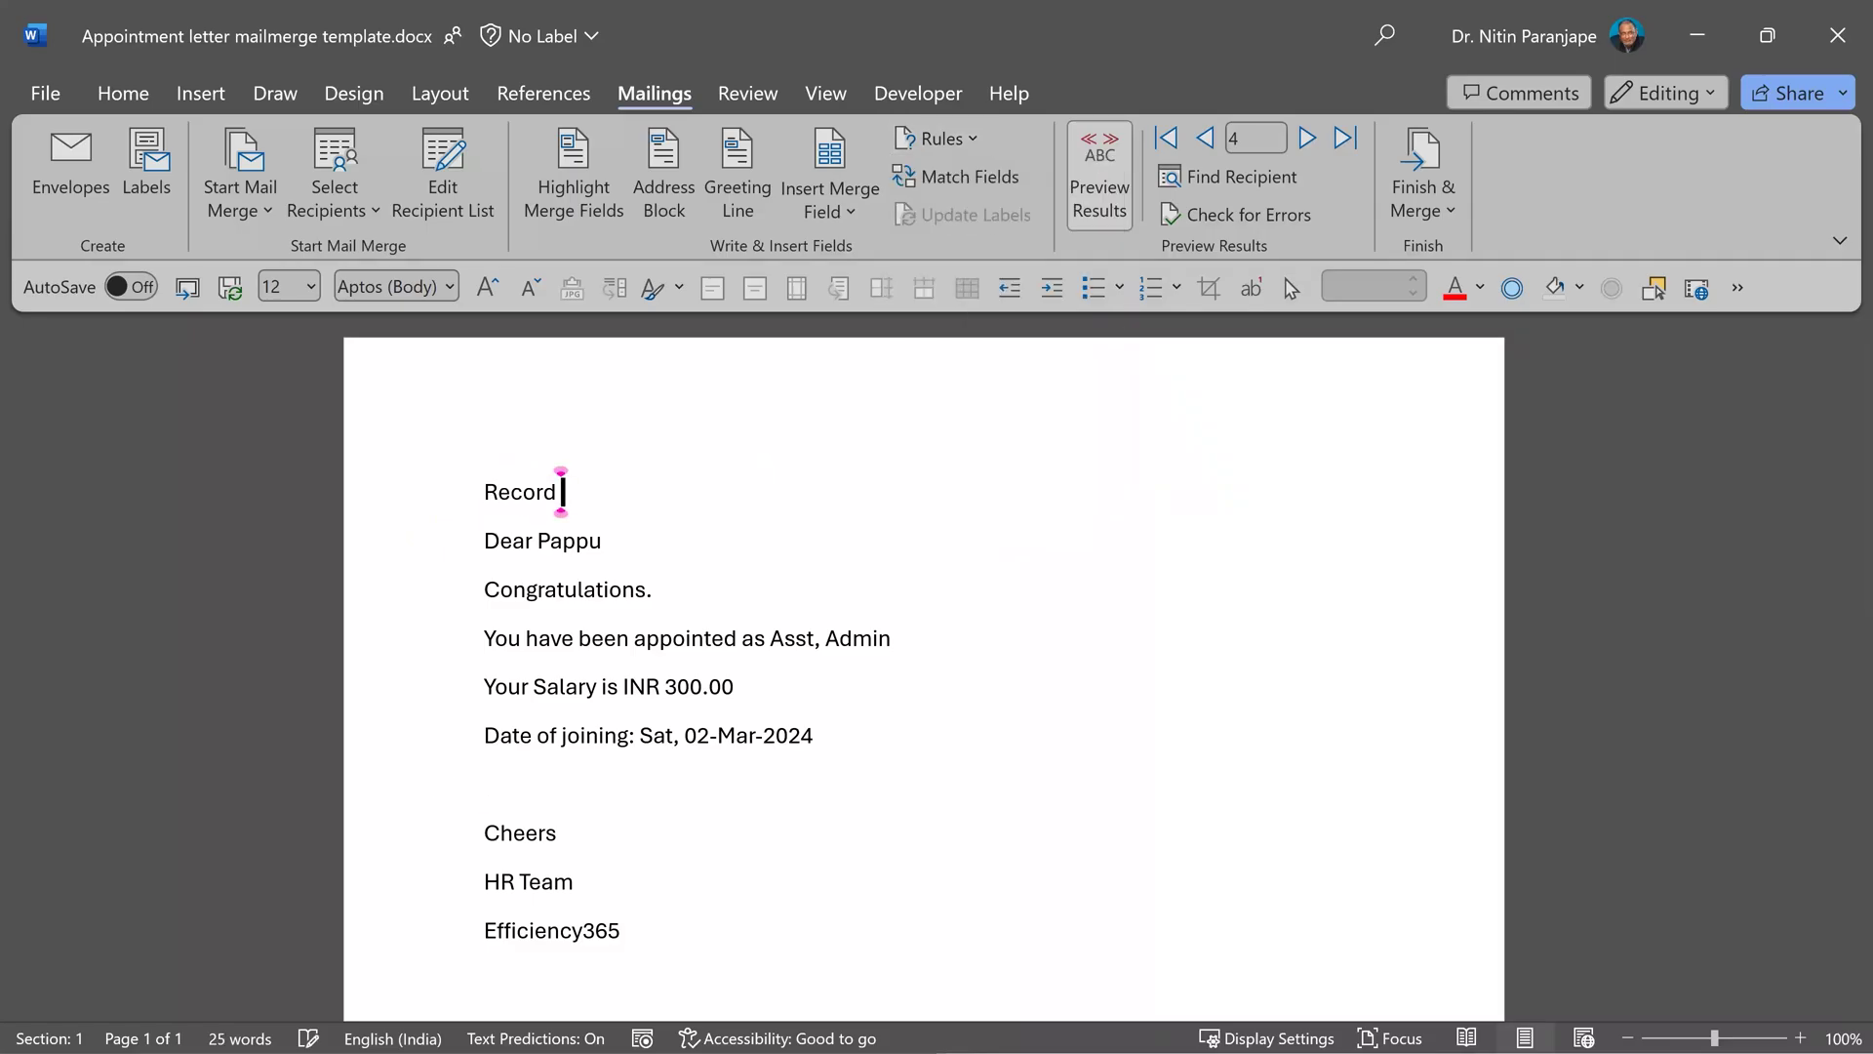
left_click(942, 137)
left_click(1032, 305)
Step: Add a new 'Sequence ' line followed by the Merge Sequence # field
key("Return")
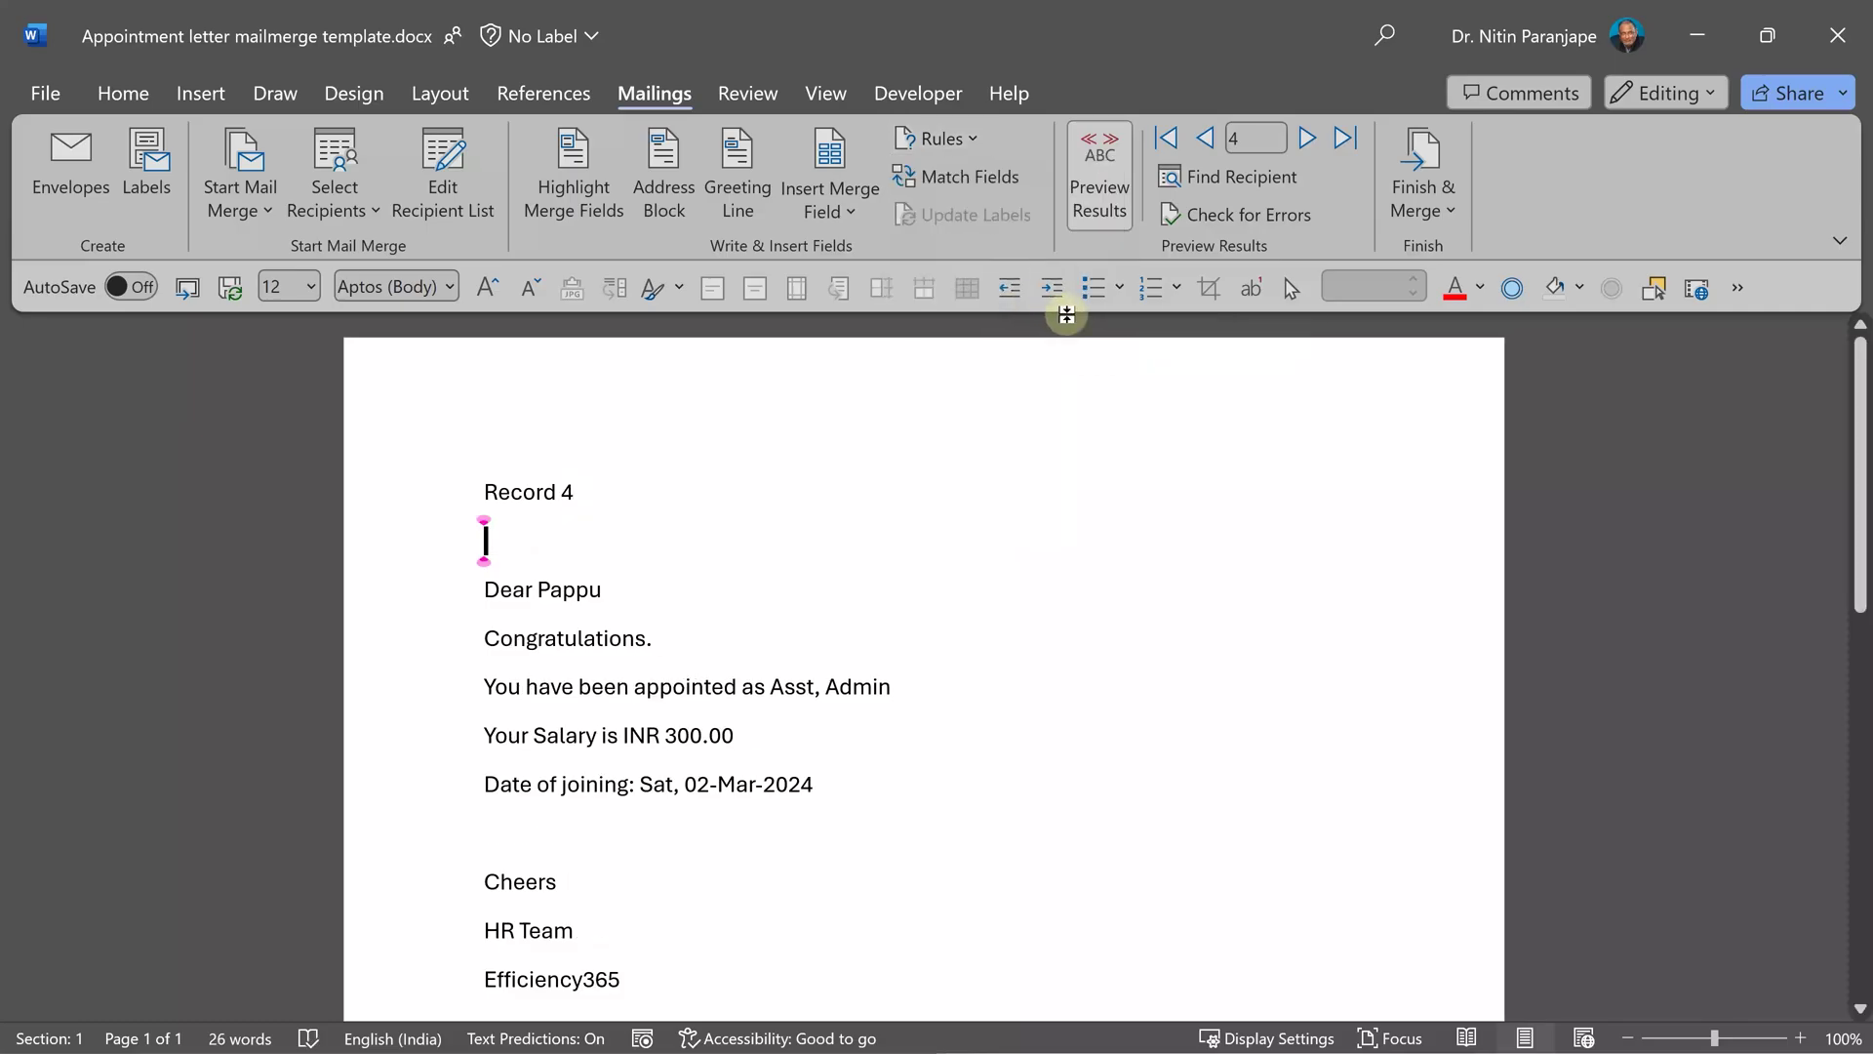
type("Sequence")
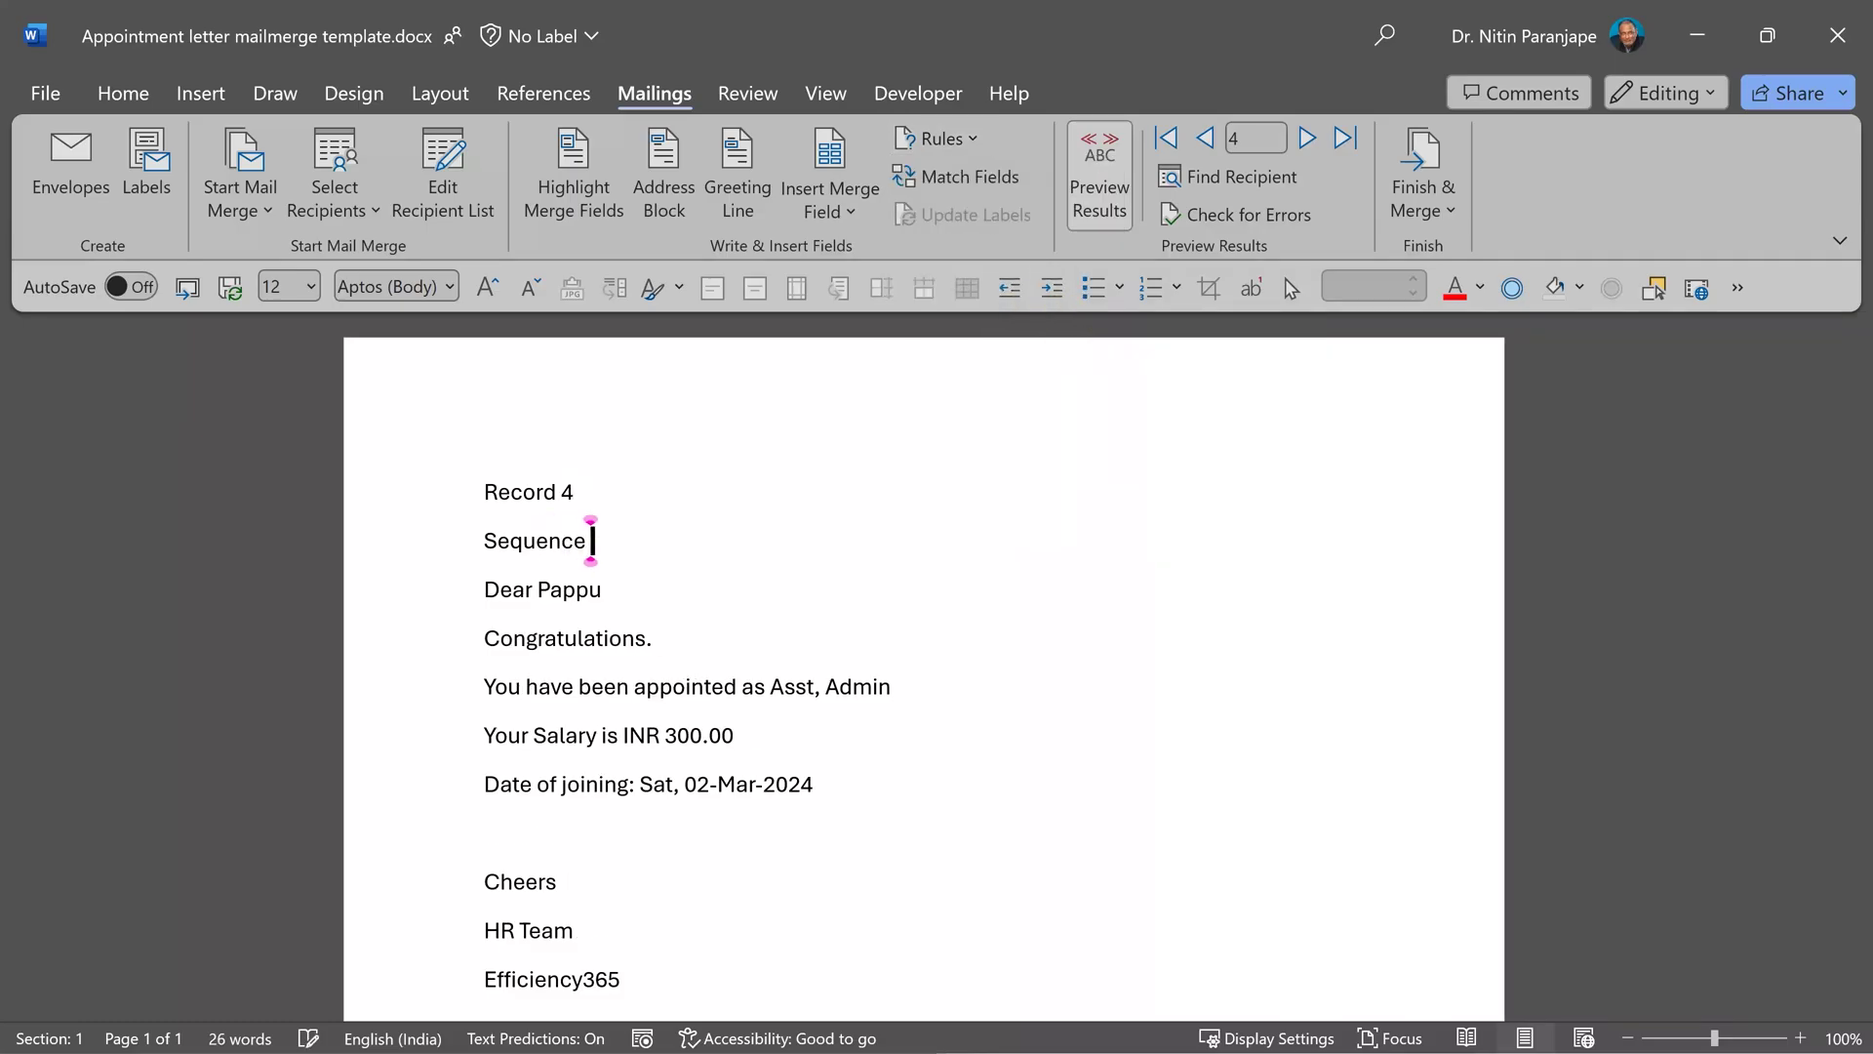
left_click(943, 138)
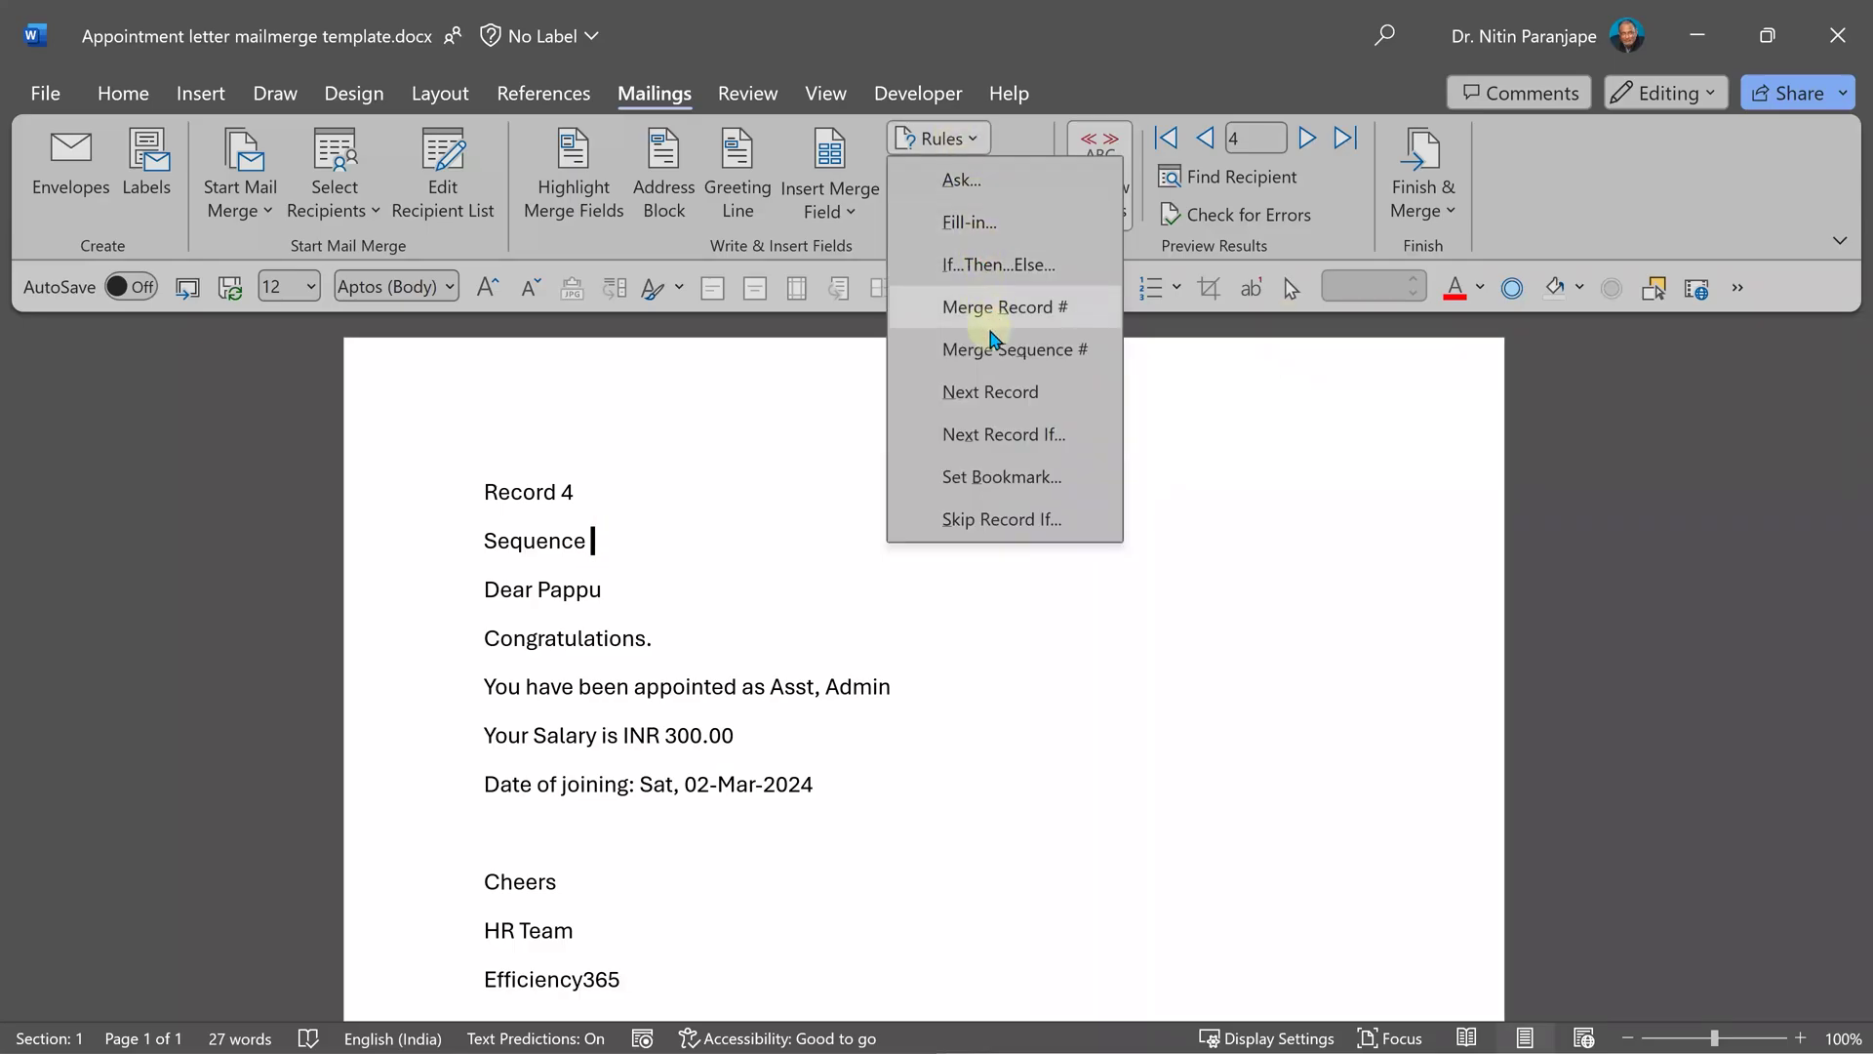
left_click(991, 353)
left_click(596, 543)
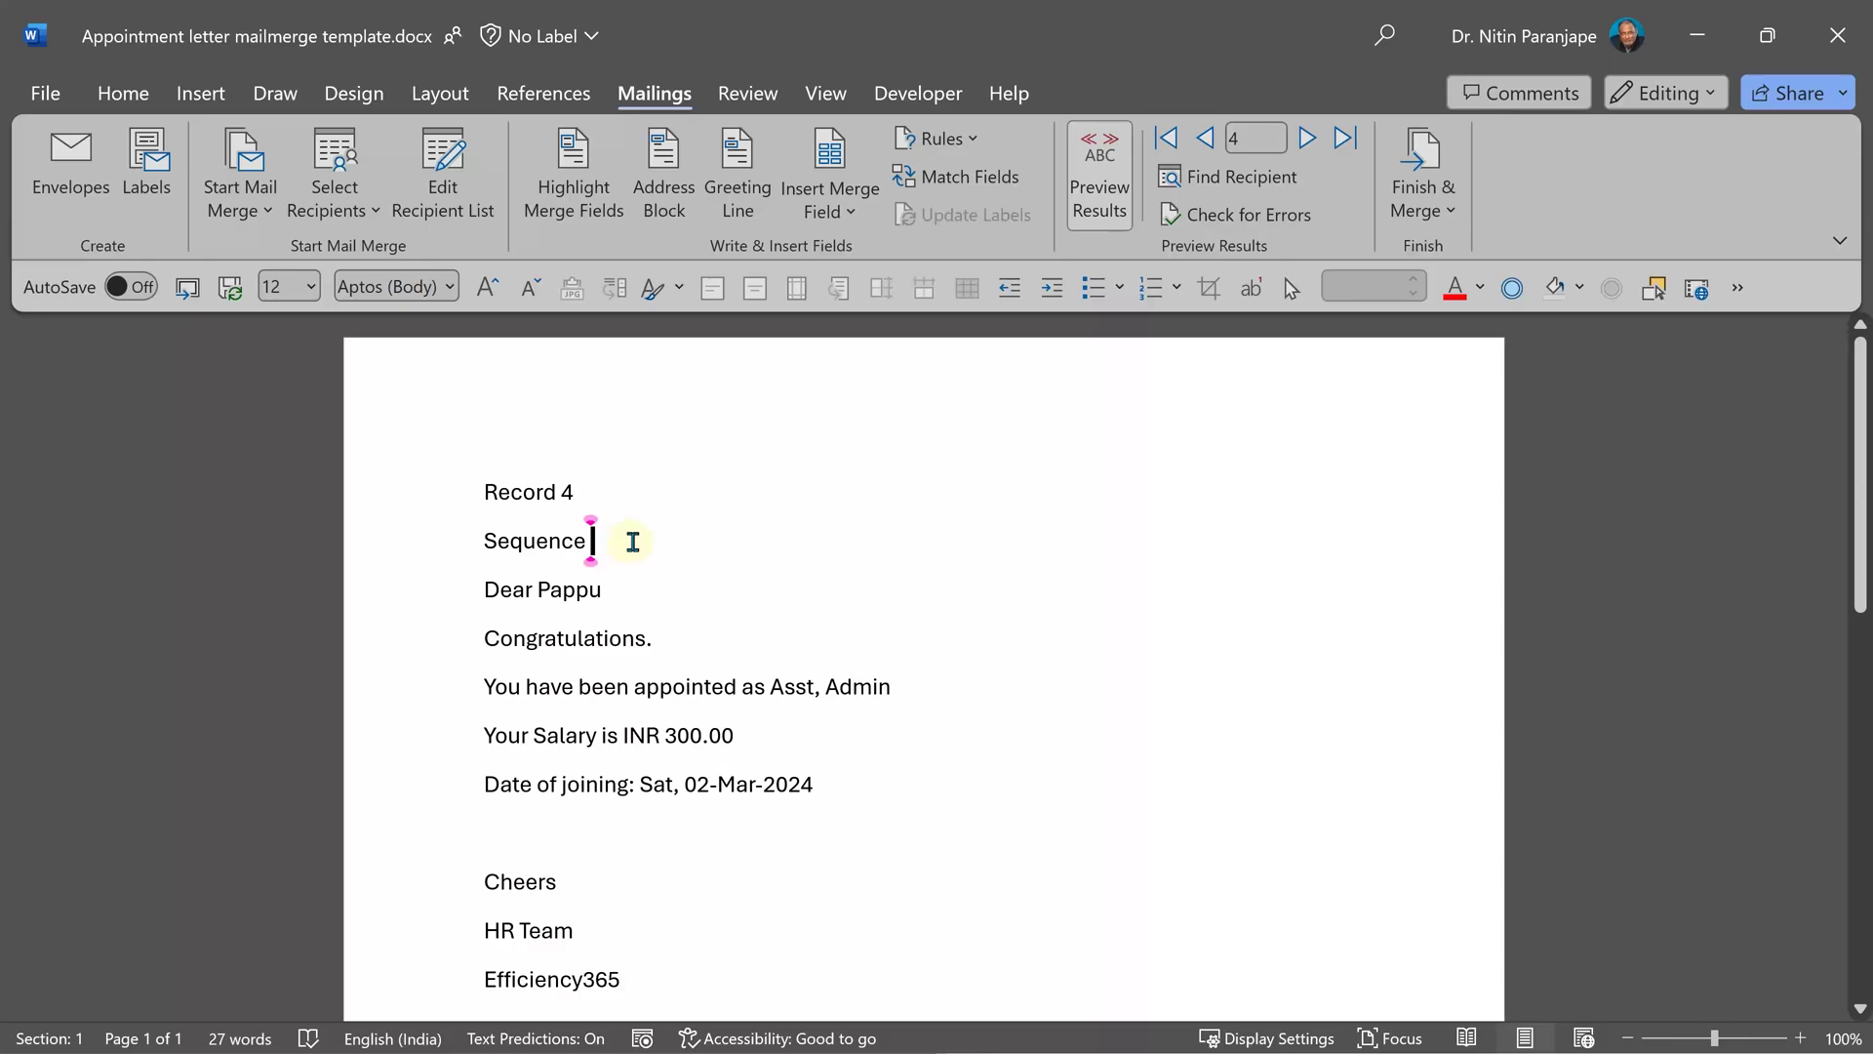
Step: Merge all records to individual documents and scroll to the letter showing Record 4, Sequence 3
left_click(1422, 186)
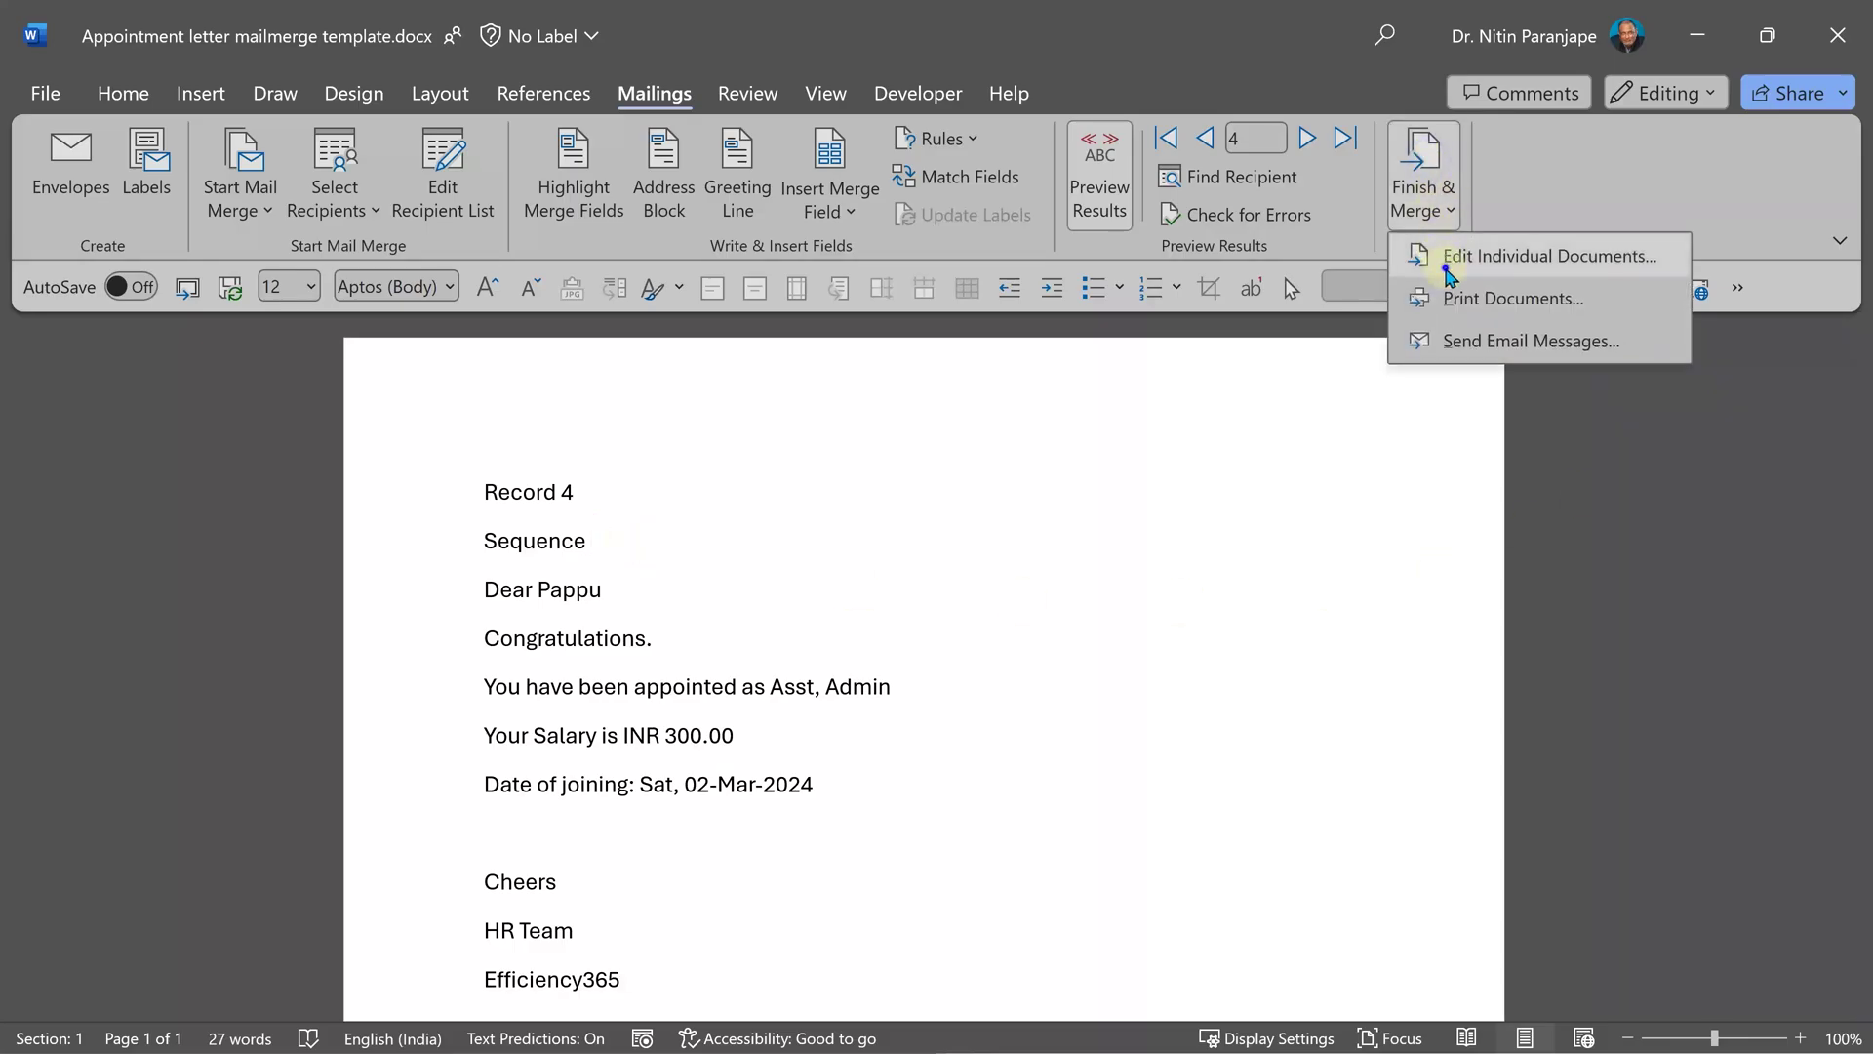
left_click(1444, 257)
left_click(885, 602)
scroll(582, 450, "down", 10)
scroll(692, 539, "down", 20)
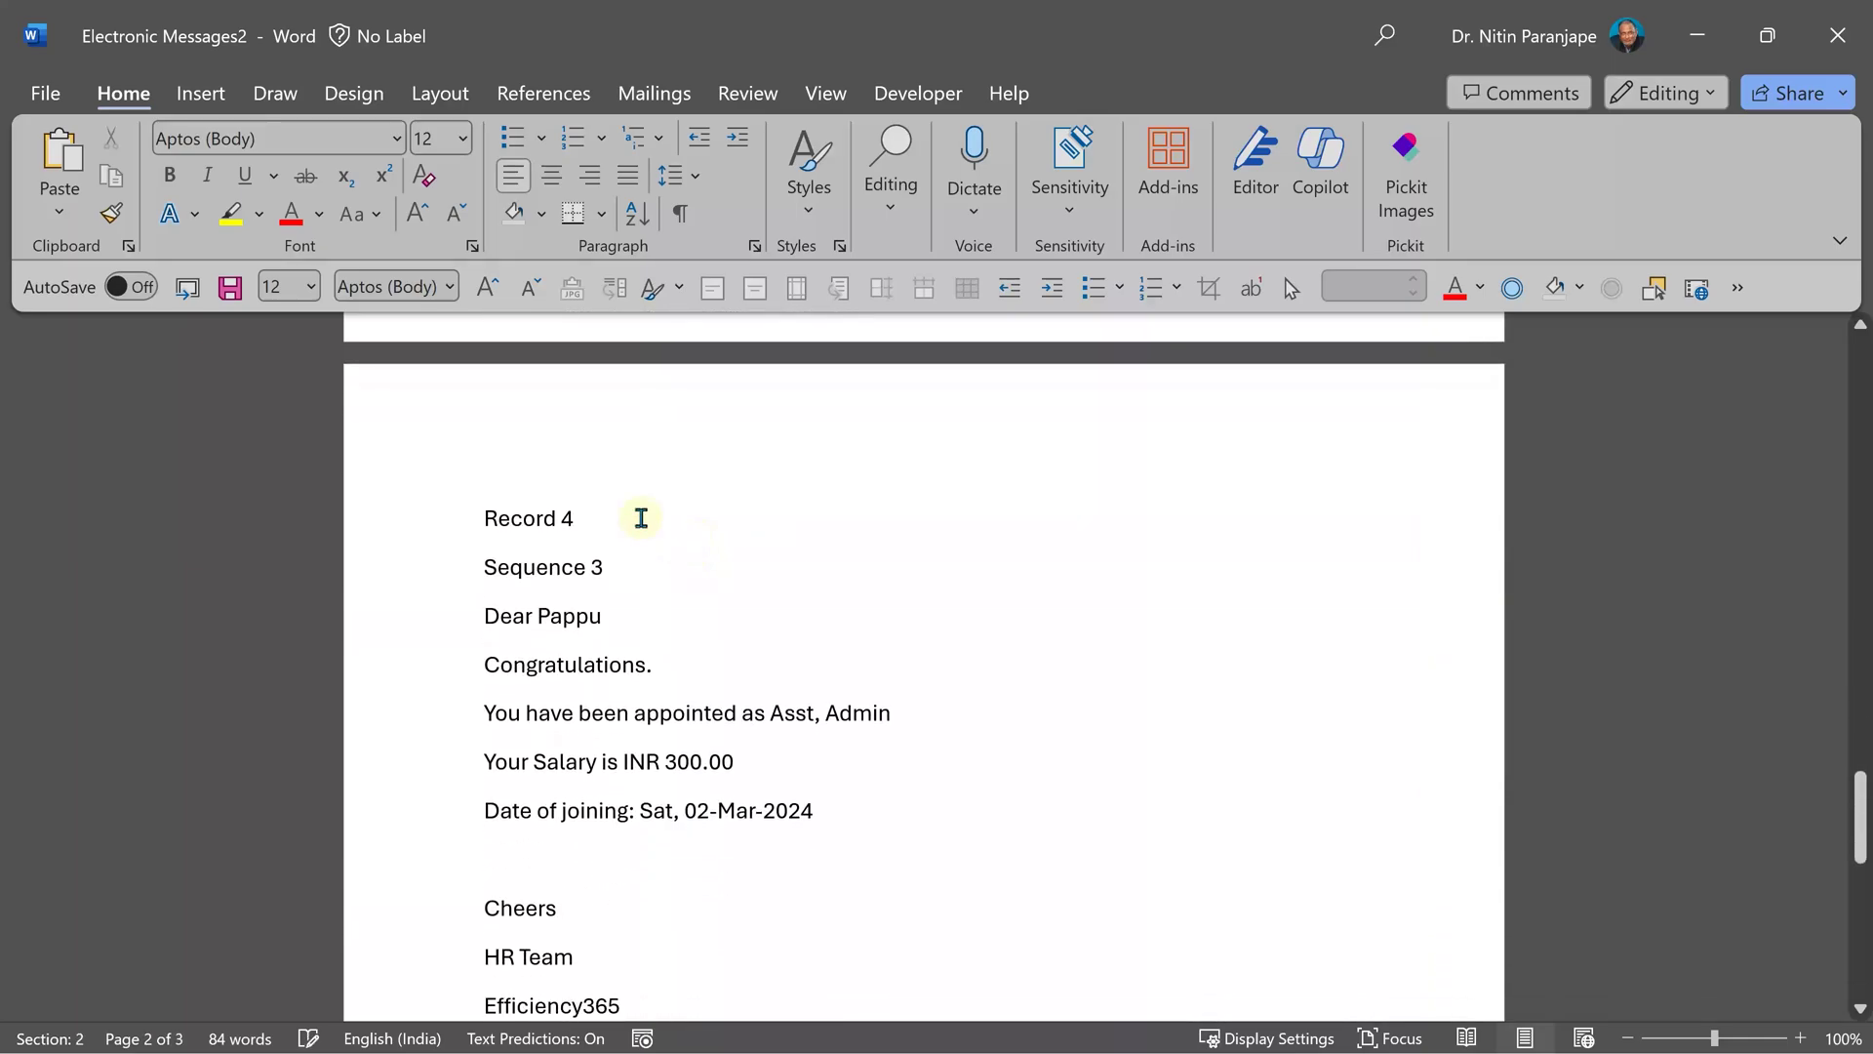
left_click(651, 578)
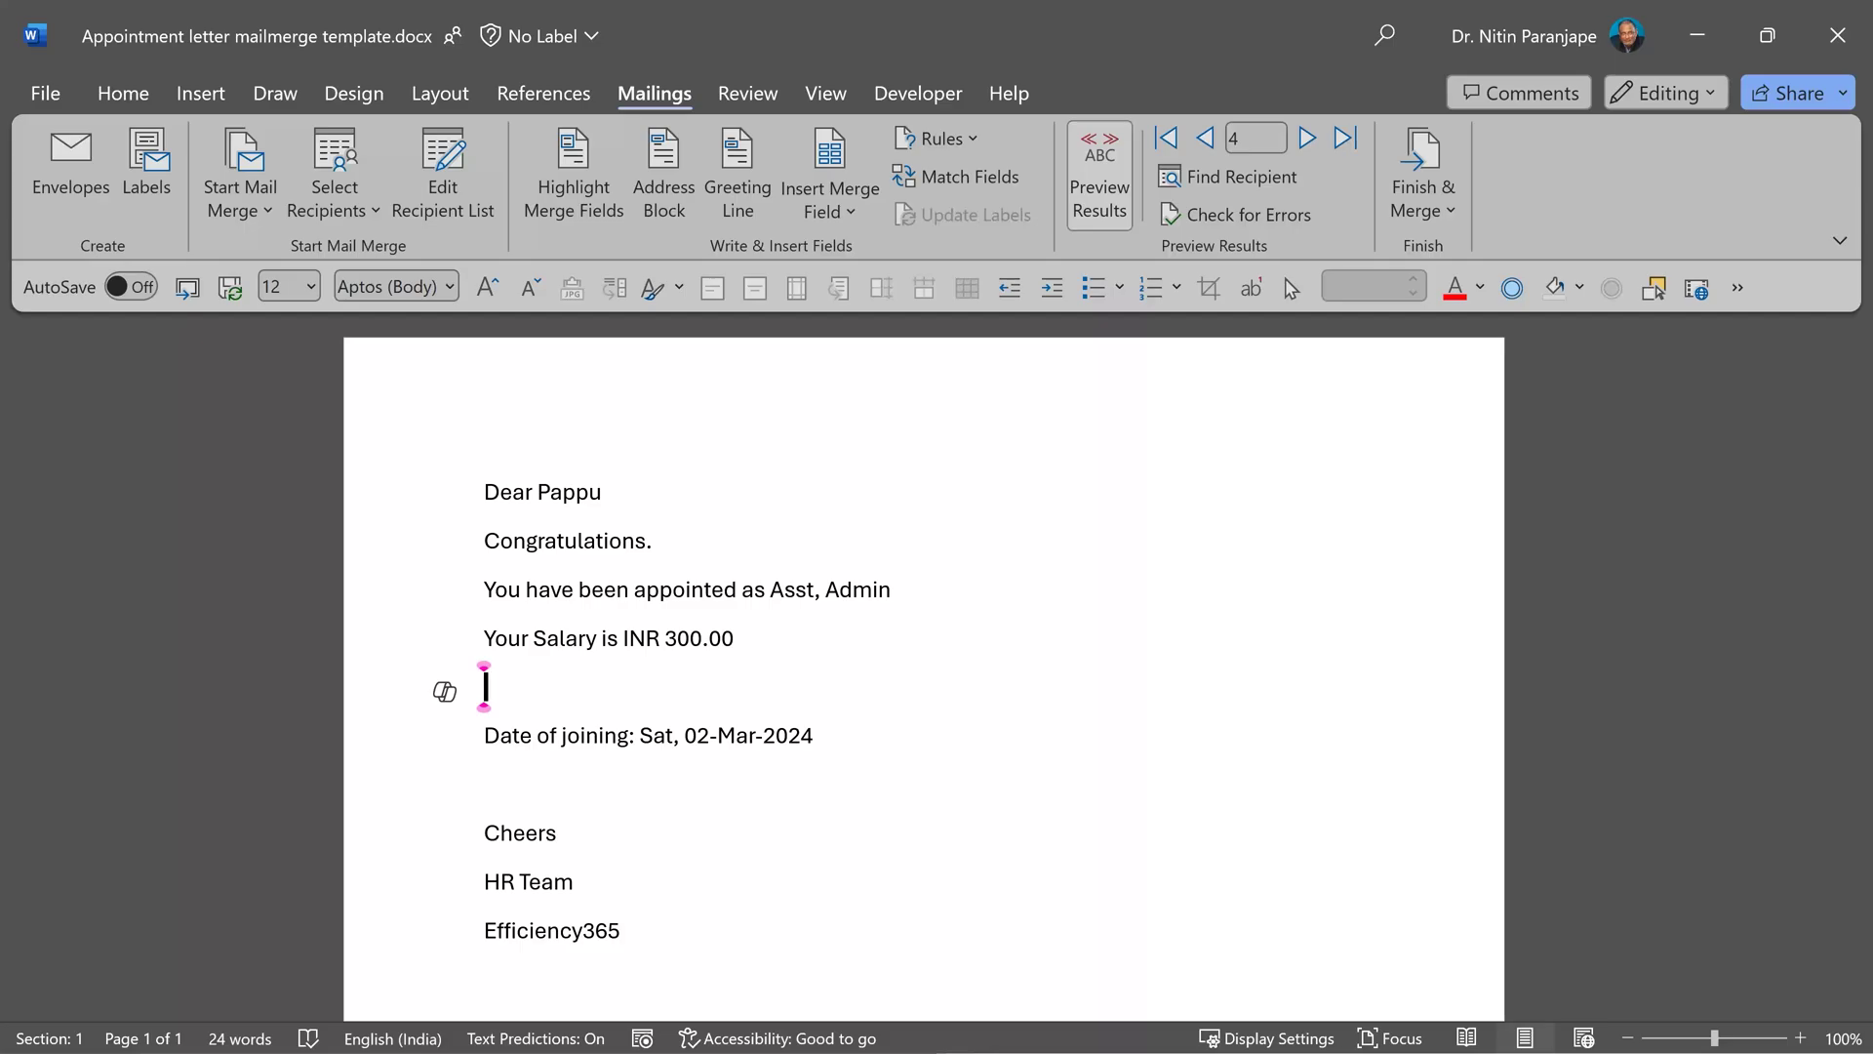
Step: Add an If…Then…Else rule: Salary greater than 300000 gives '5% tax will be deducted.', else 'There is no tax deduction.'
left_click(935, 137)
left_click(995, 264)
left_click(592, 418)
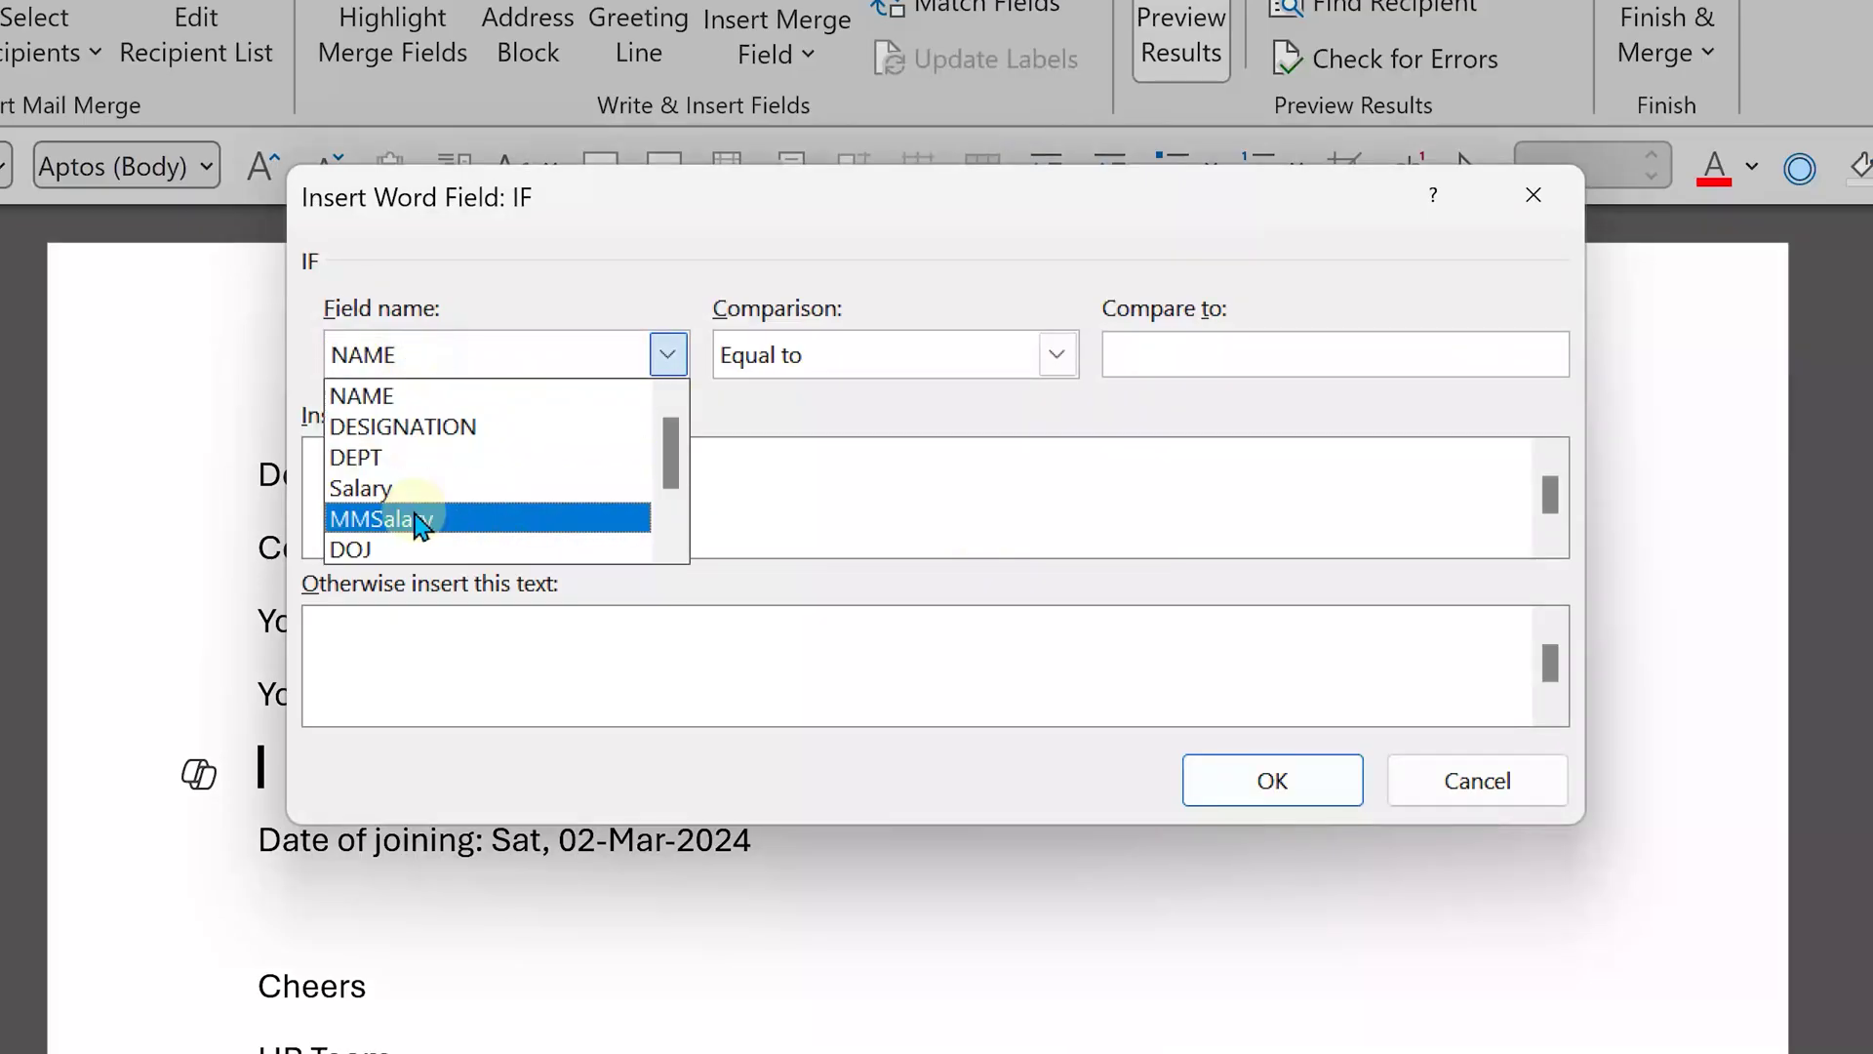
left_click(417, 490)
left_click(893, 366)
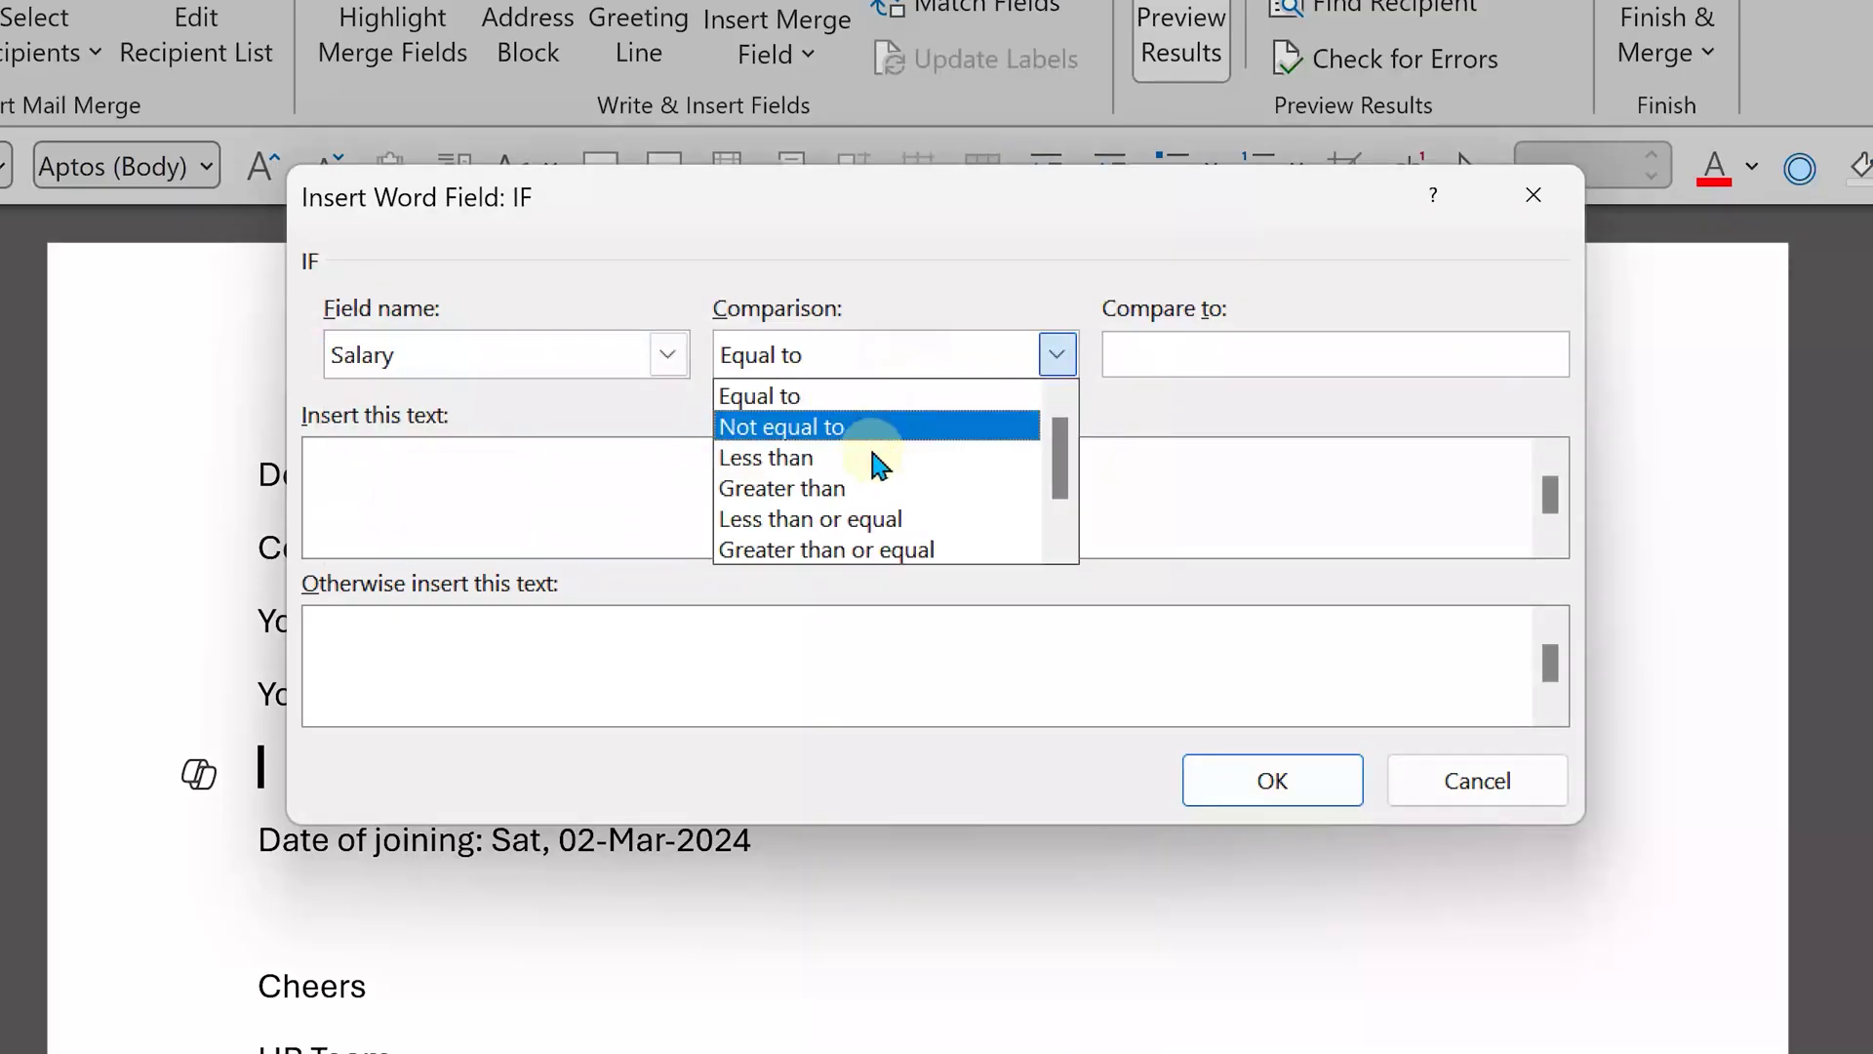
left_click(874, 485)
key("Tab")
type("300000")
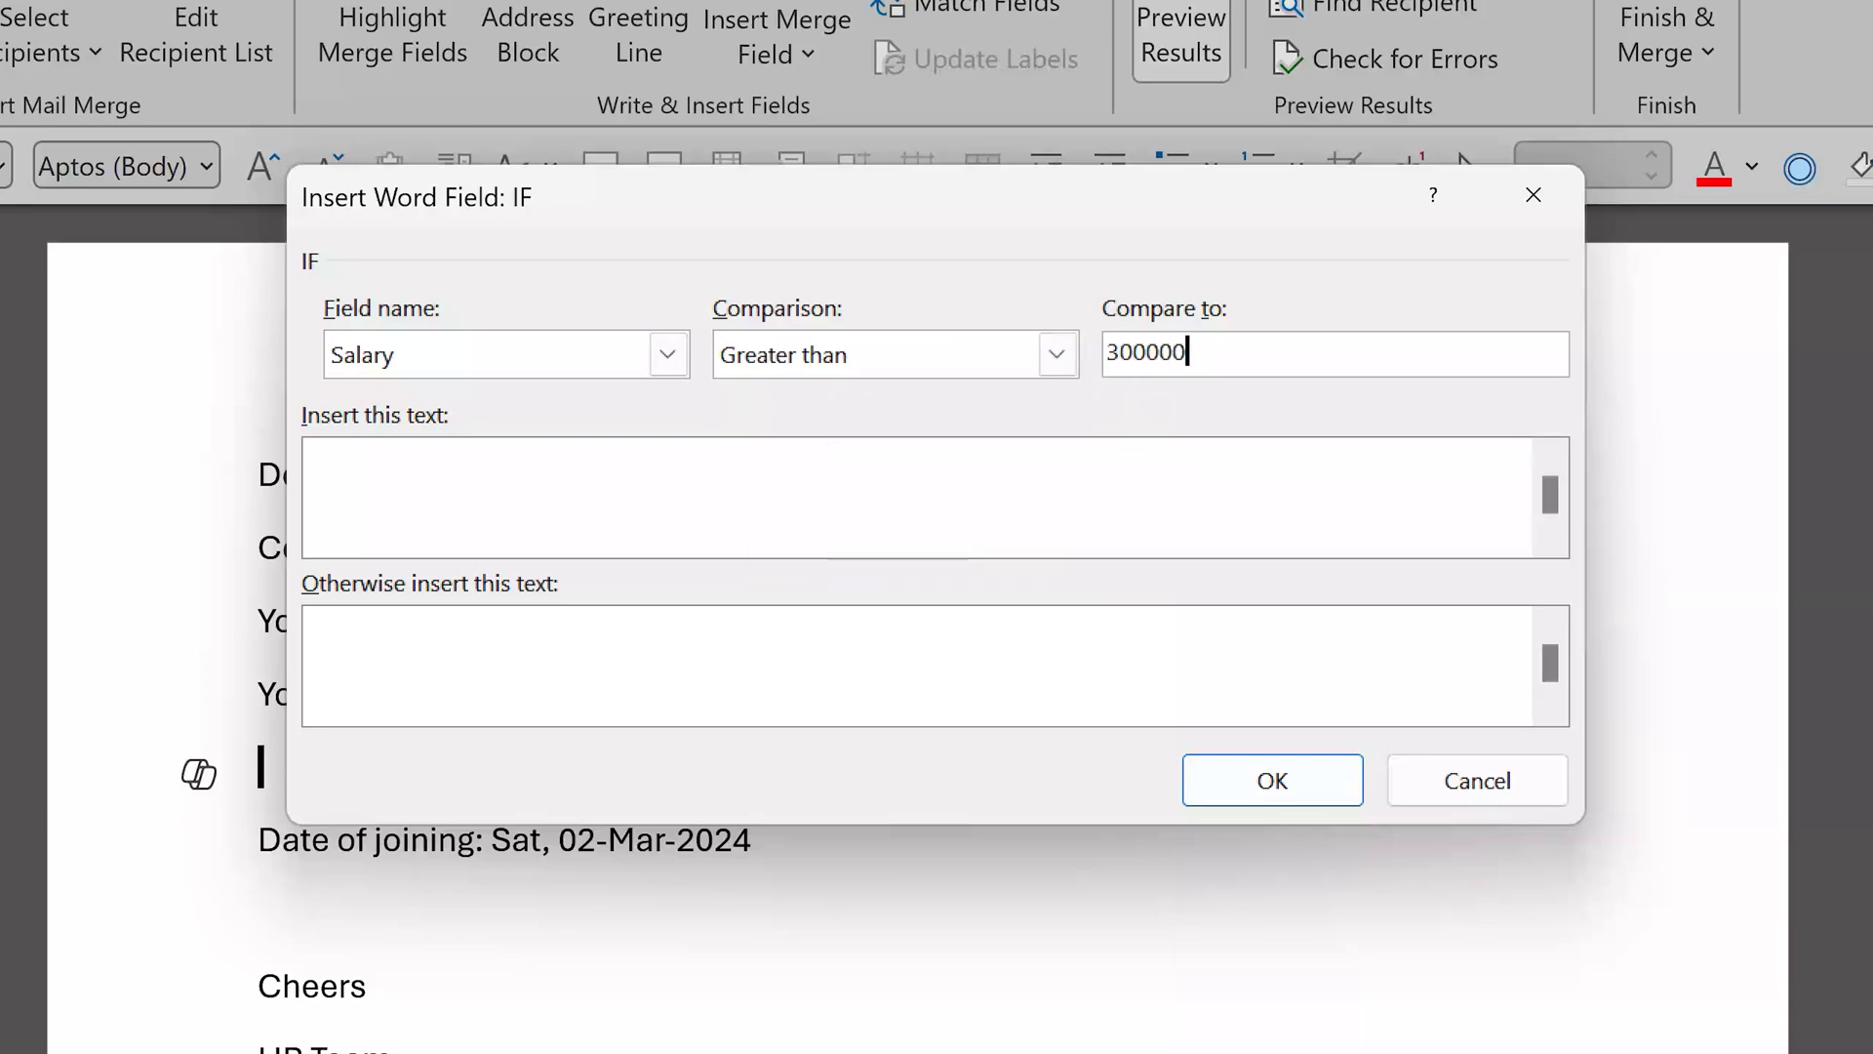
left_click(949, 479)
type("5% tax will be deducted.")
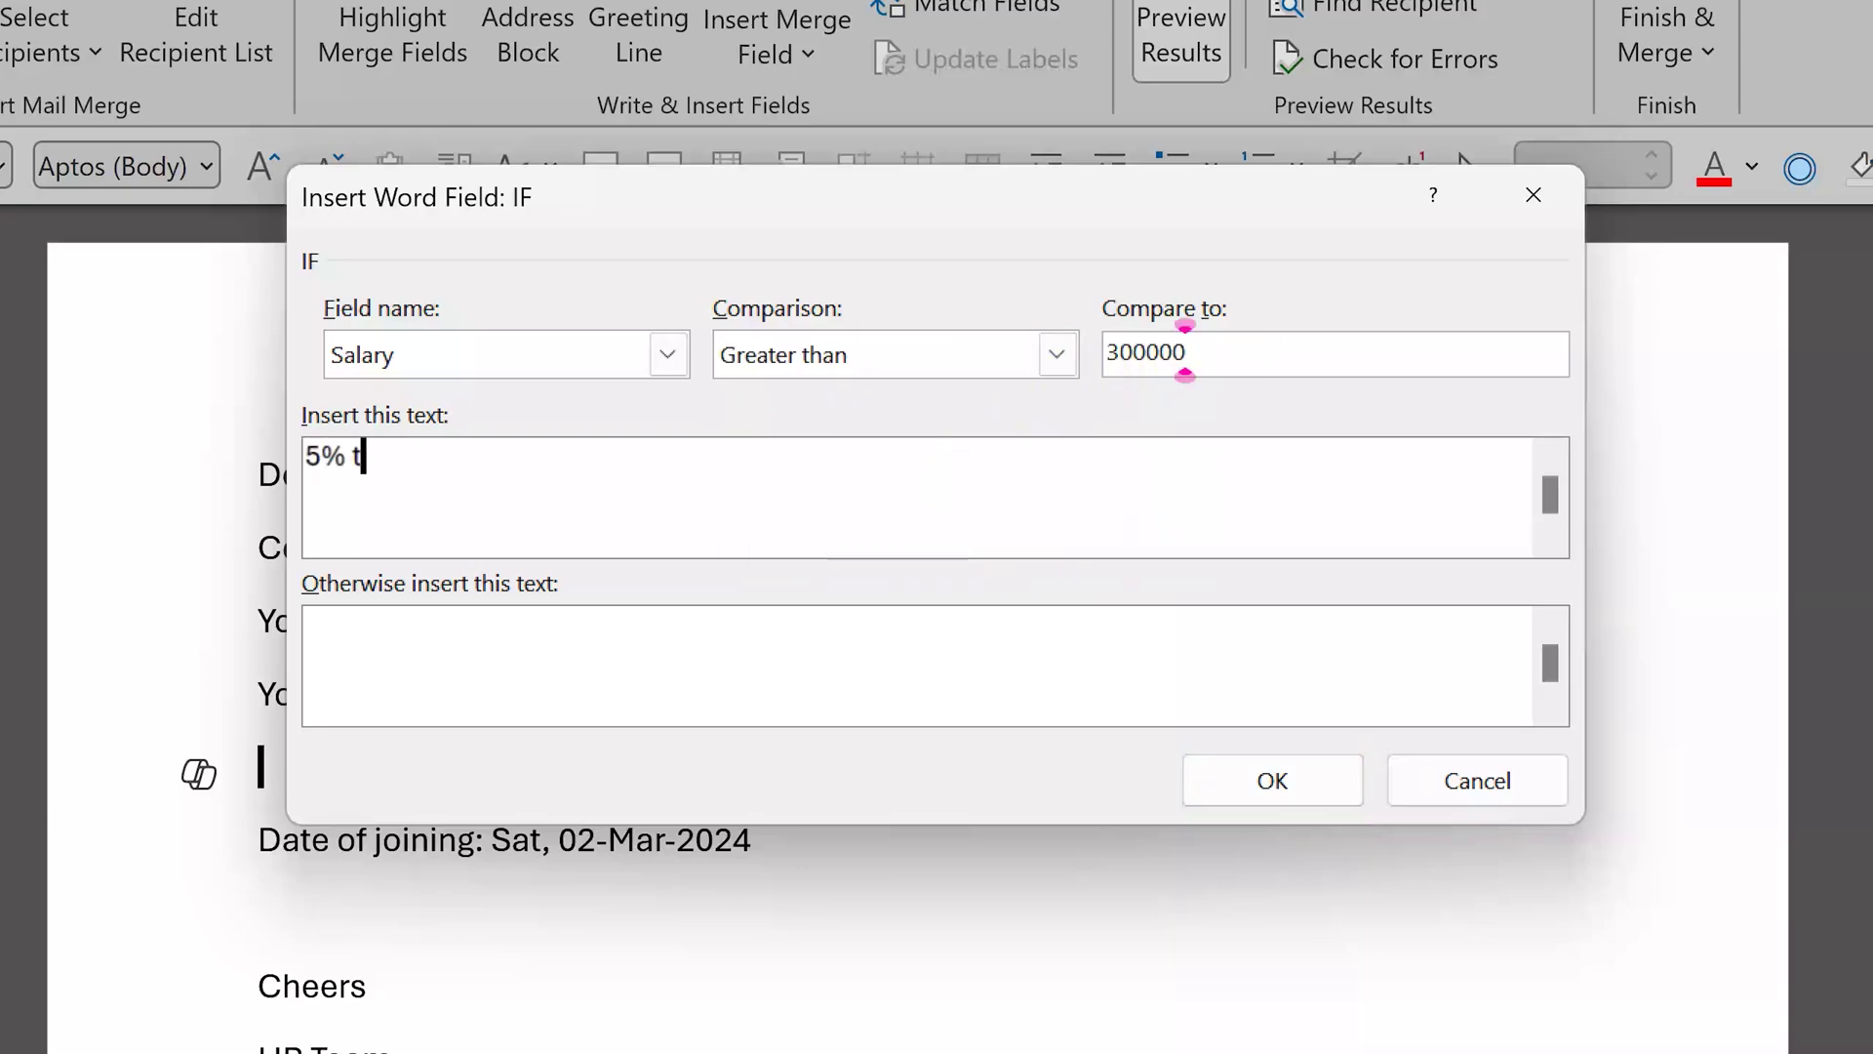
left_click(395, 646)
type("There is no tax deduction.")
left_click(1292, 786)
Step: Merge all letters into a new document and scroll to page 2's VP, Legal letter
left_click(1420, 195)
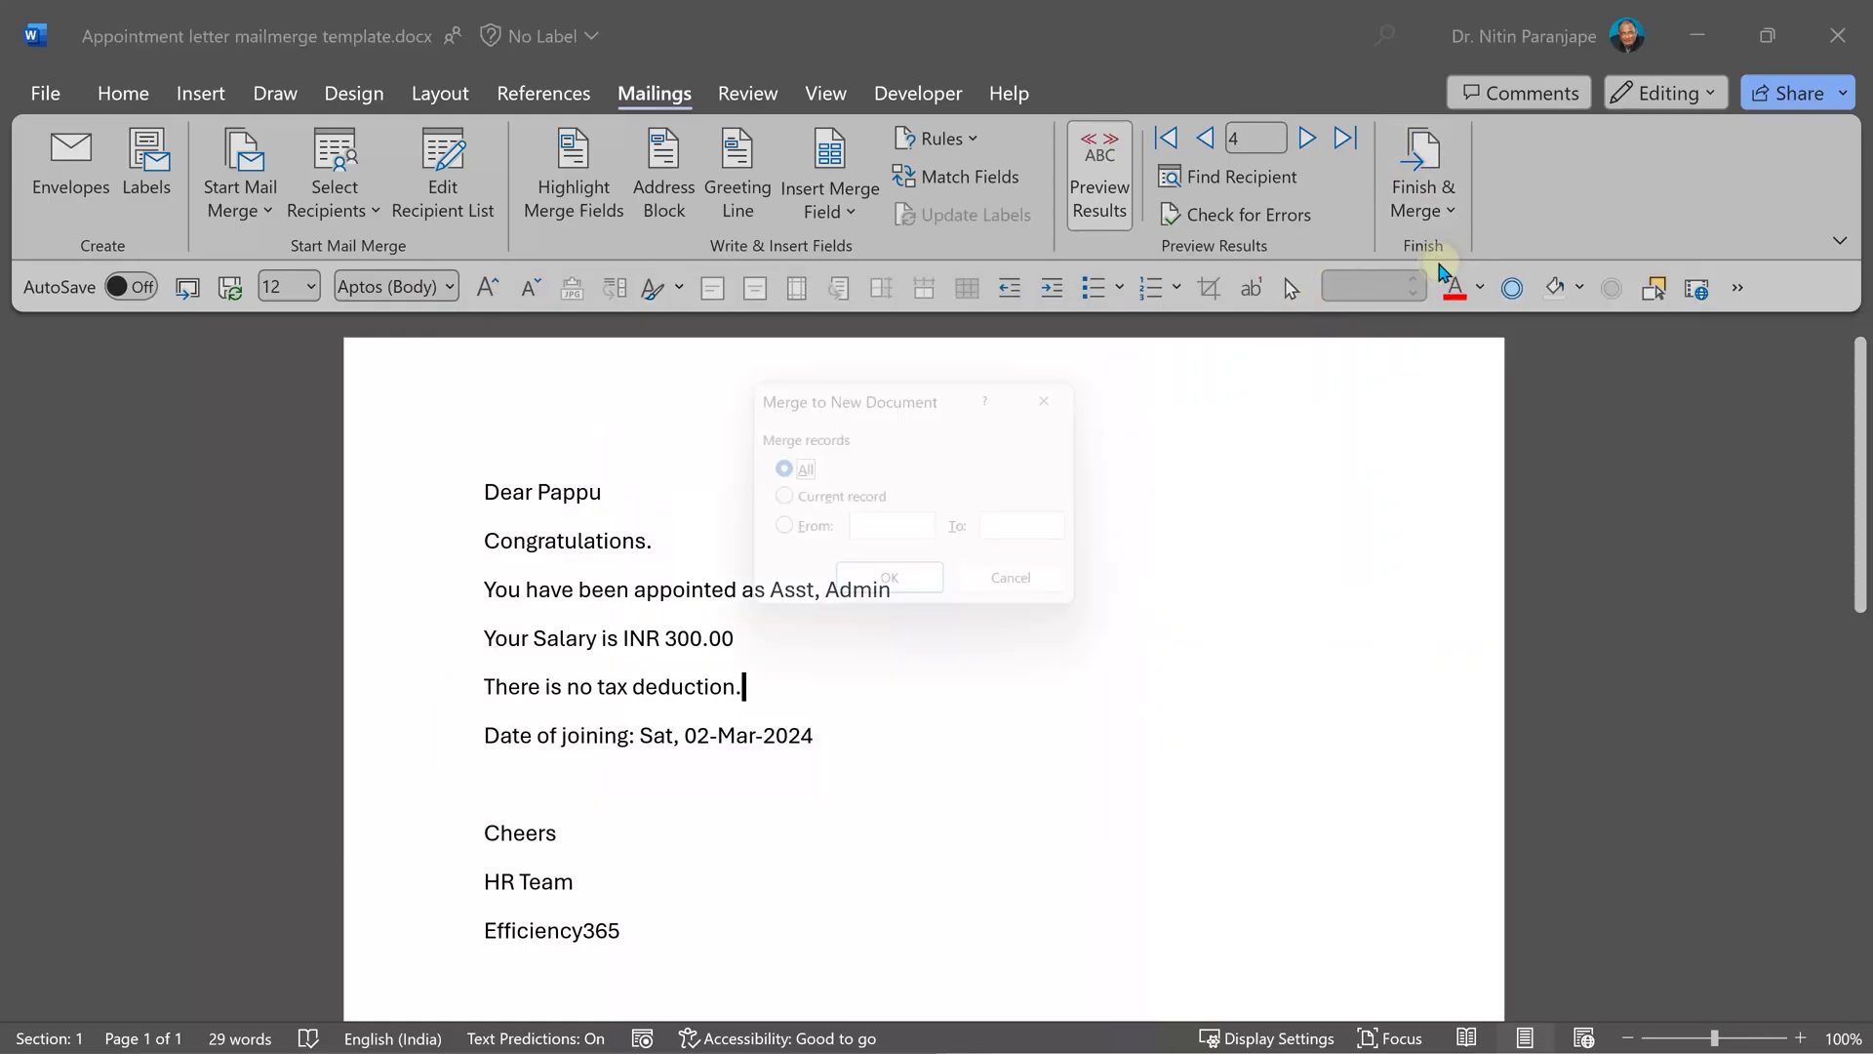
left_click(948, 595)
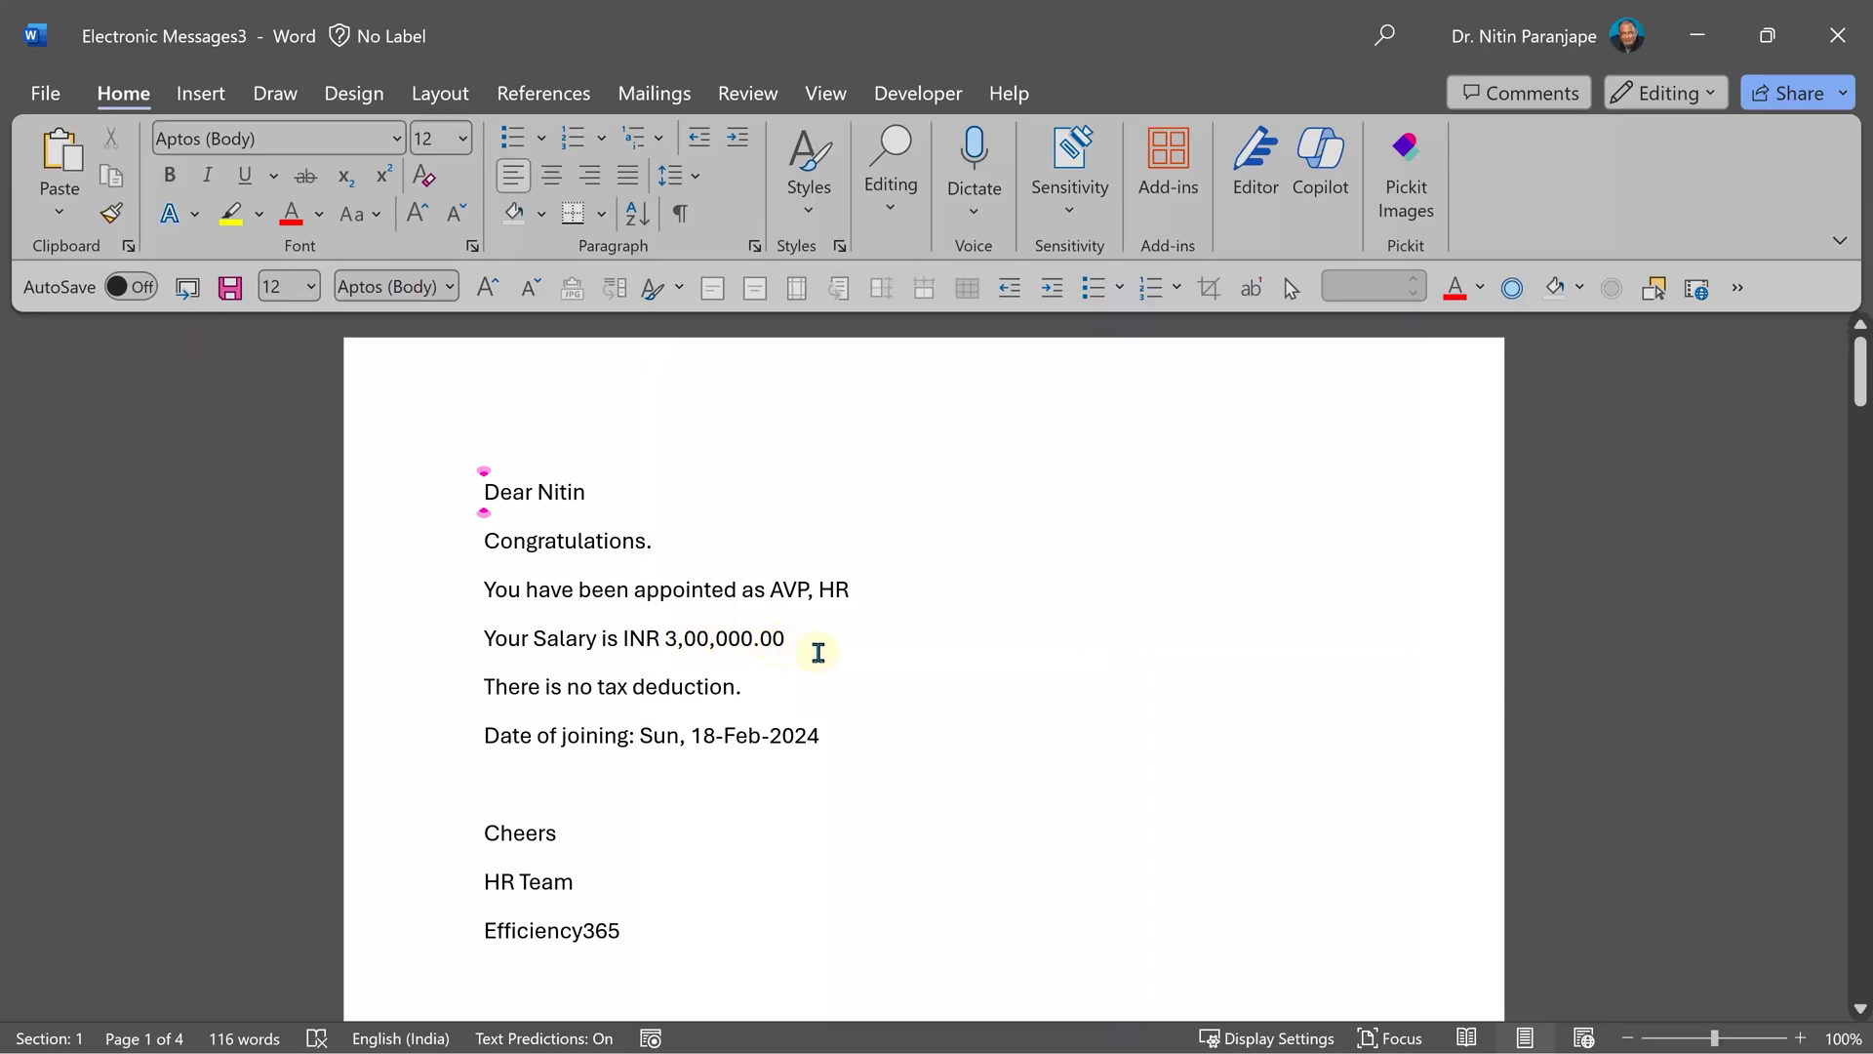
scroll(818, 652, "down", 10)
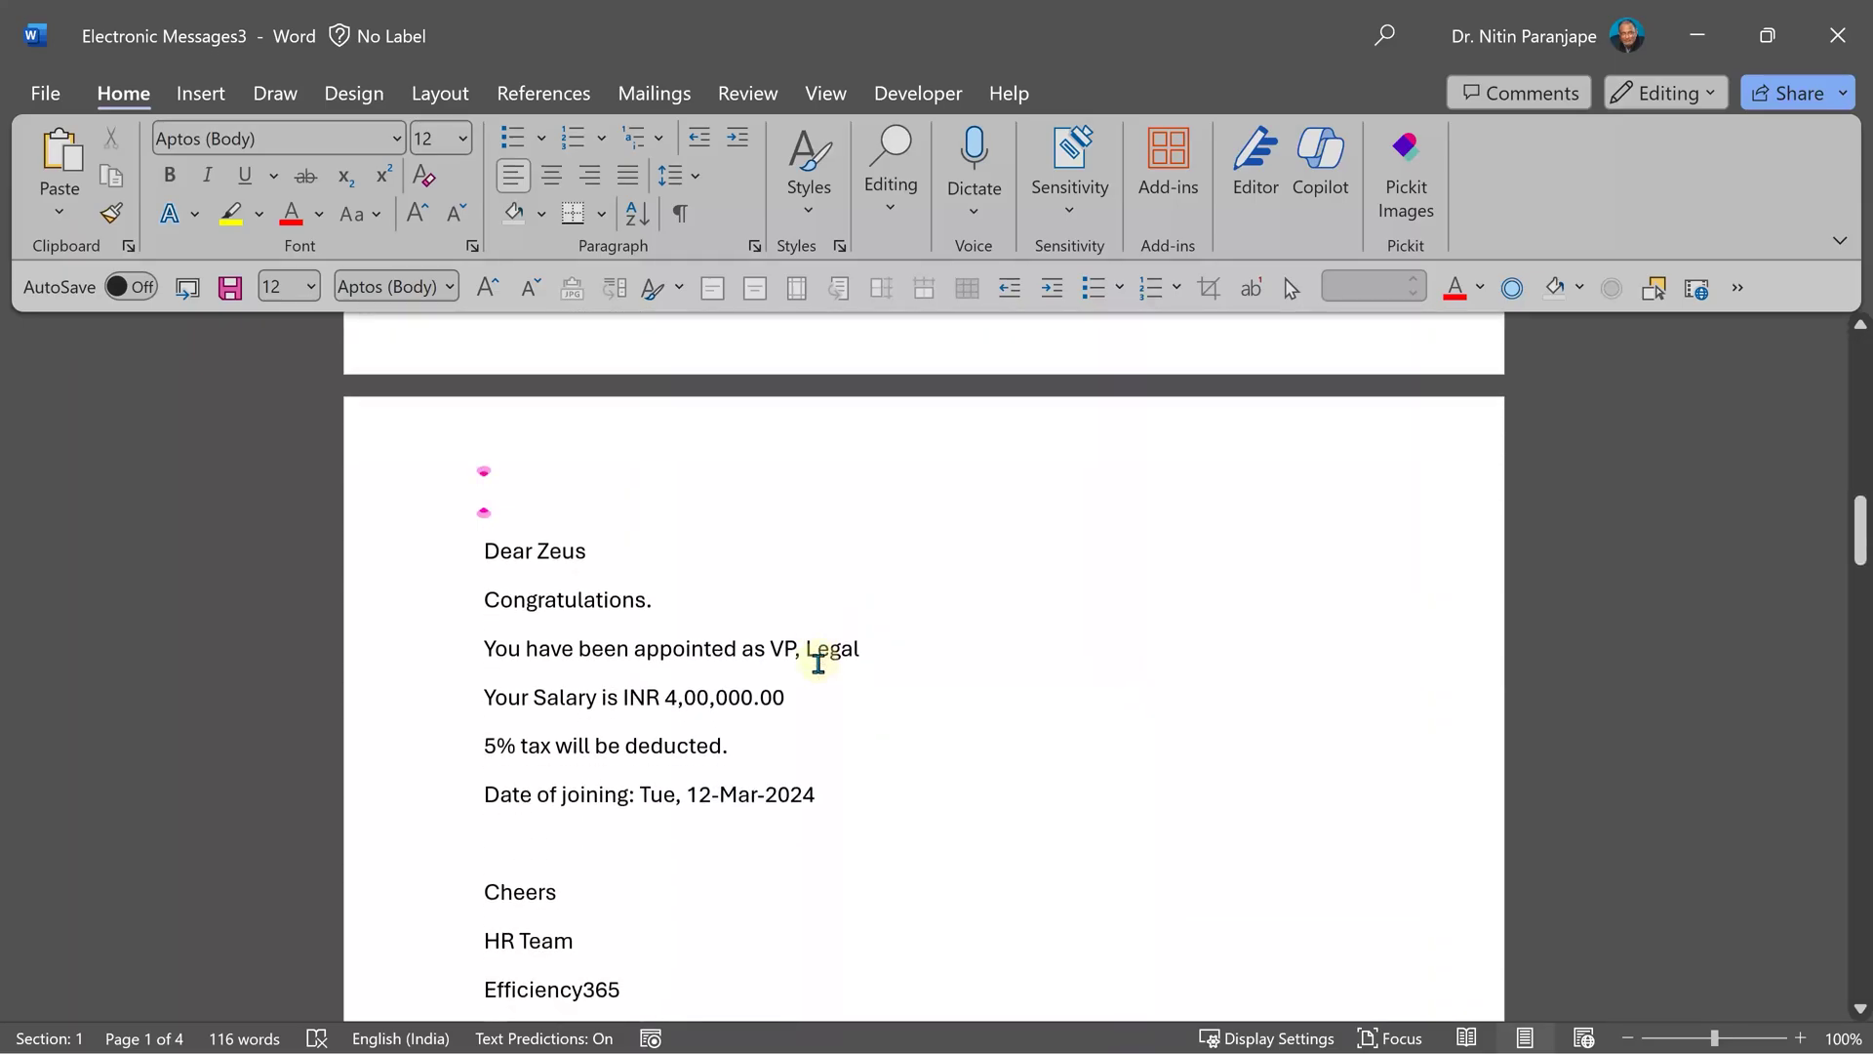
scroll(818, 663, "down", 1)
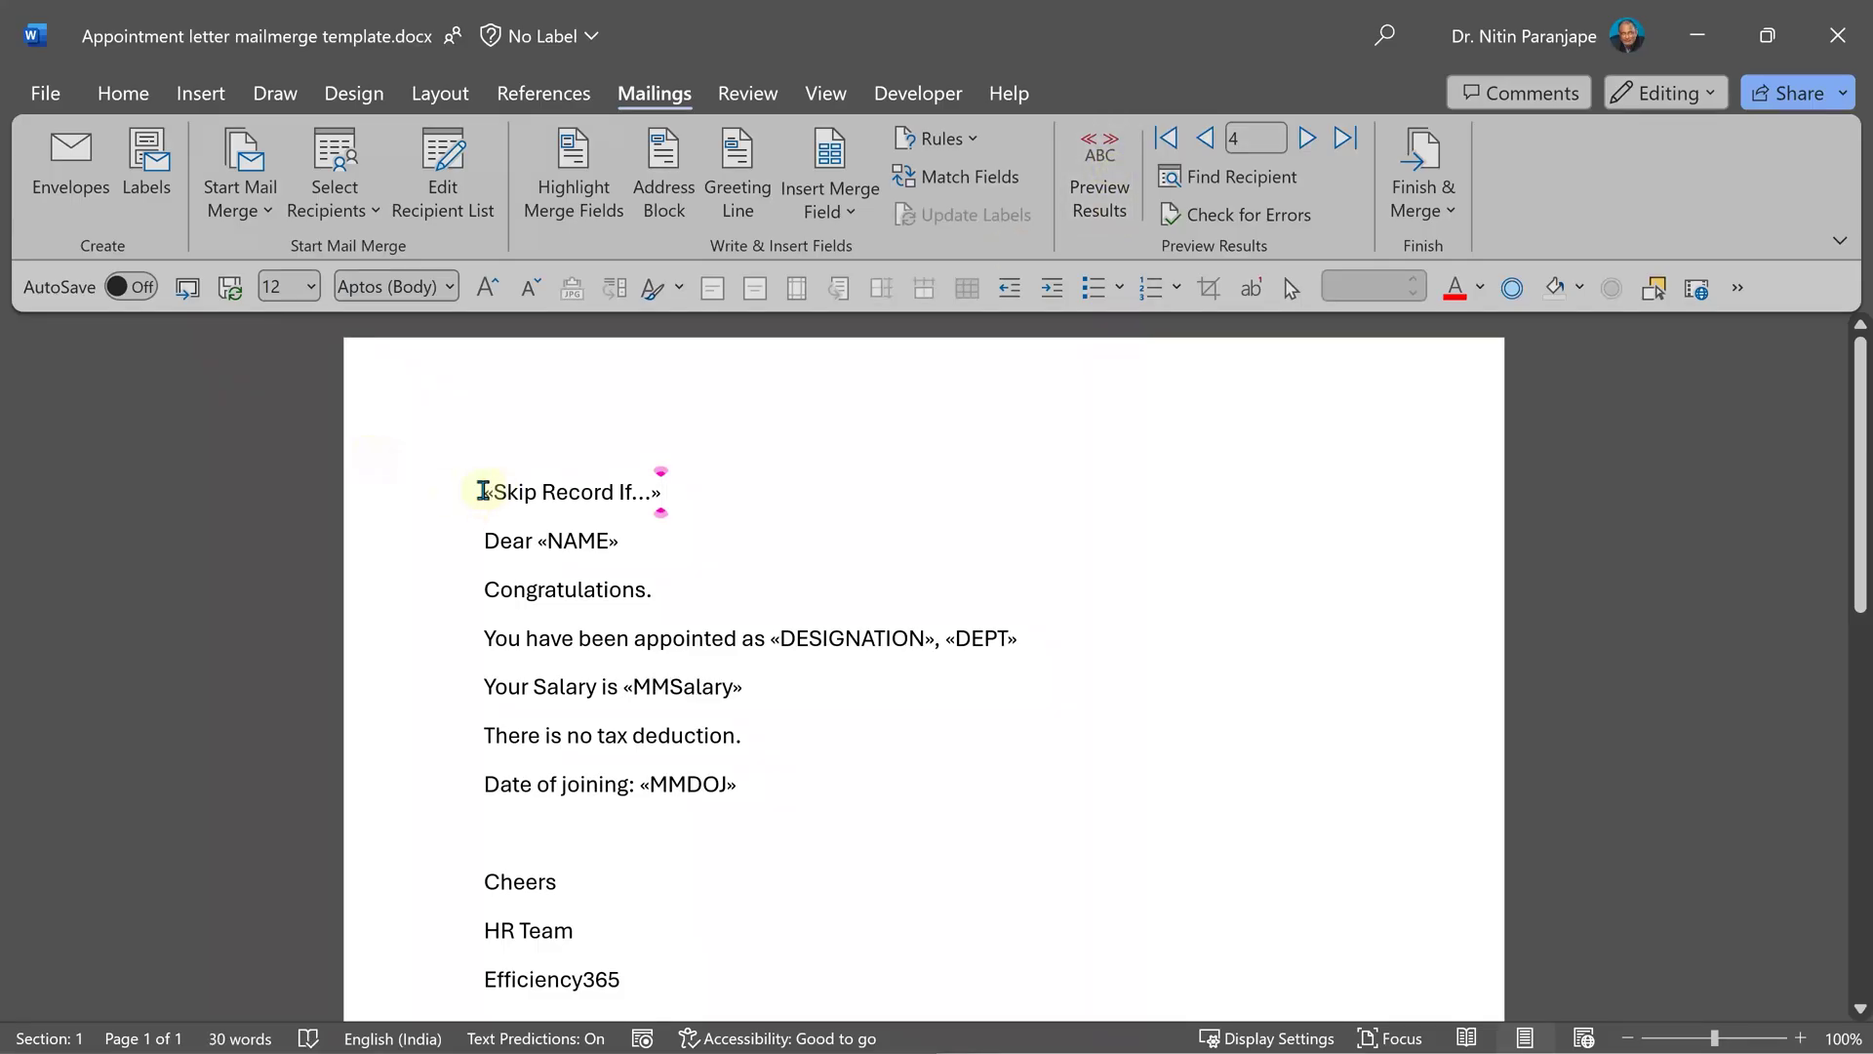
Step: Toggle field codes with Alt+F9 from inside the Skip Record If field
left_click(582, 493)
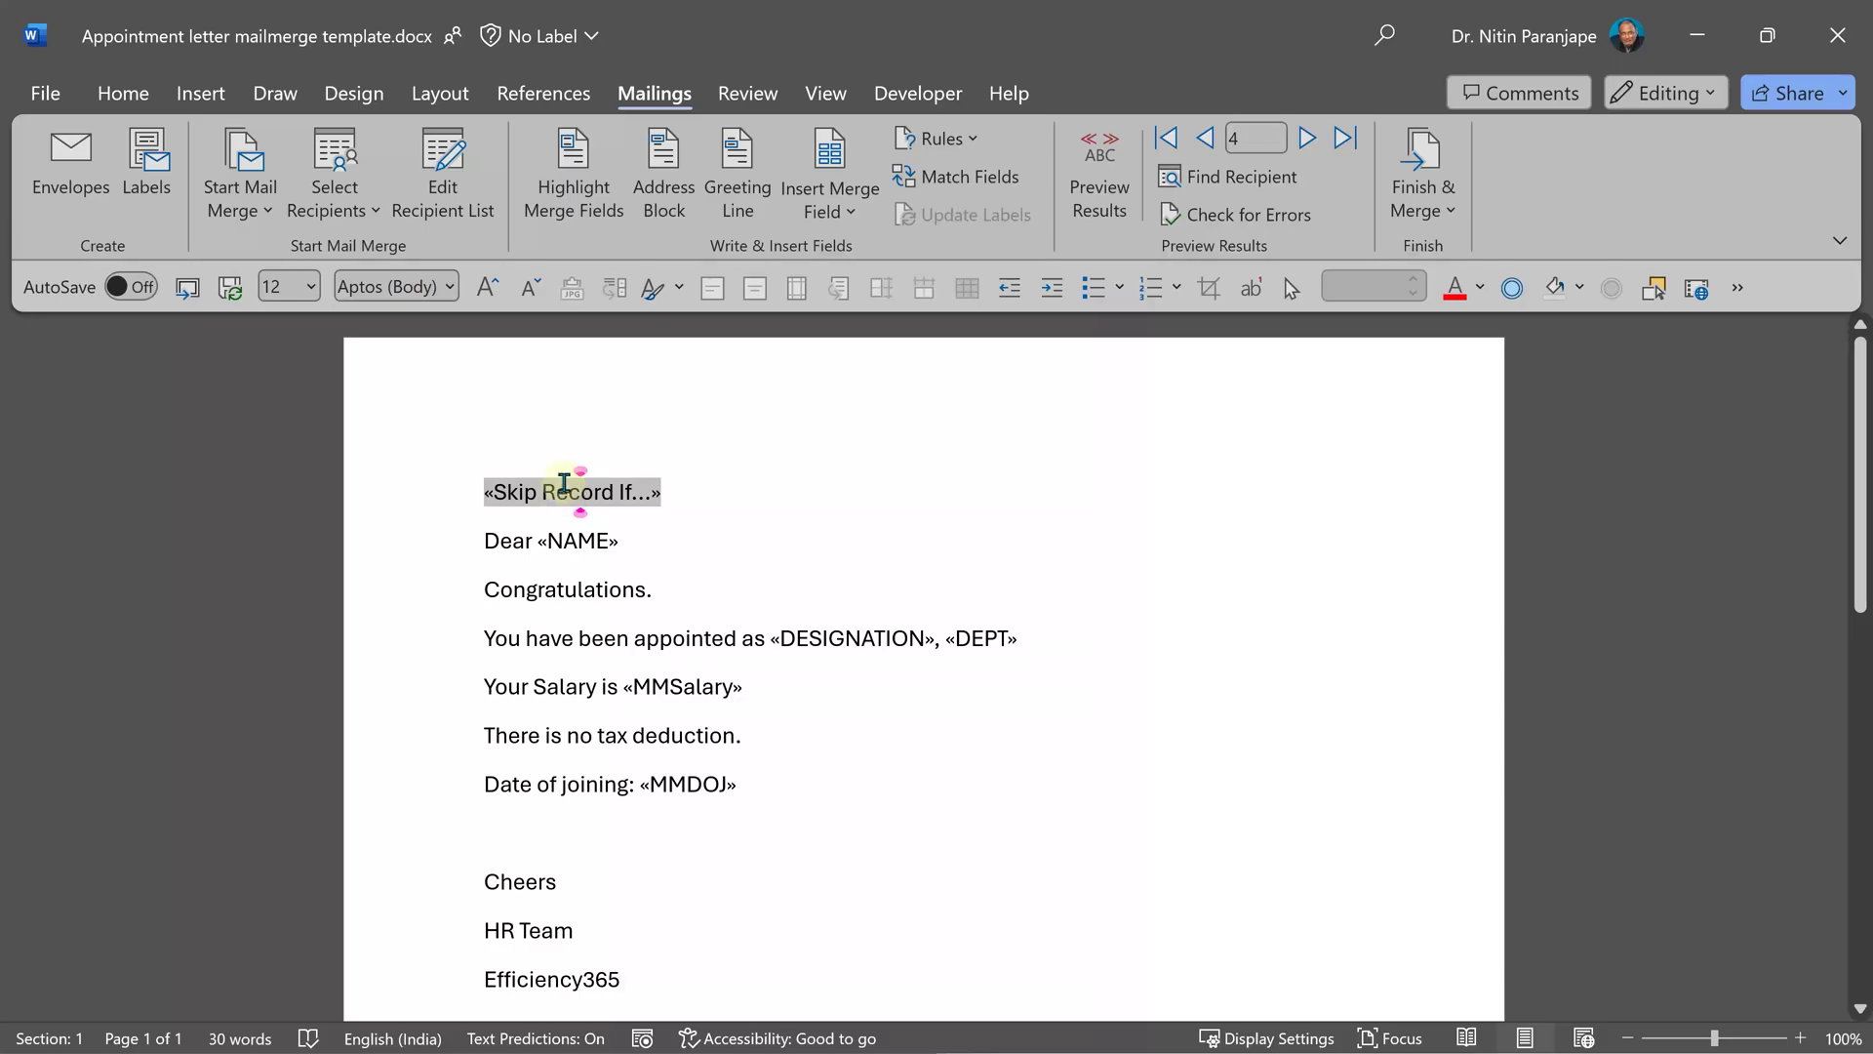
key("alt+F9")
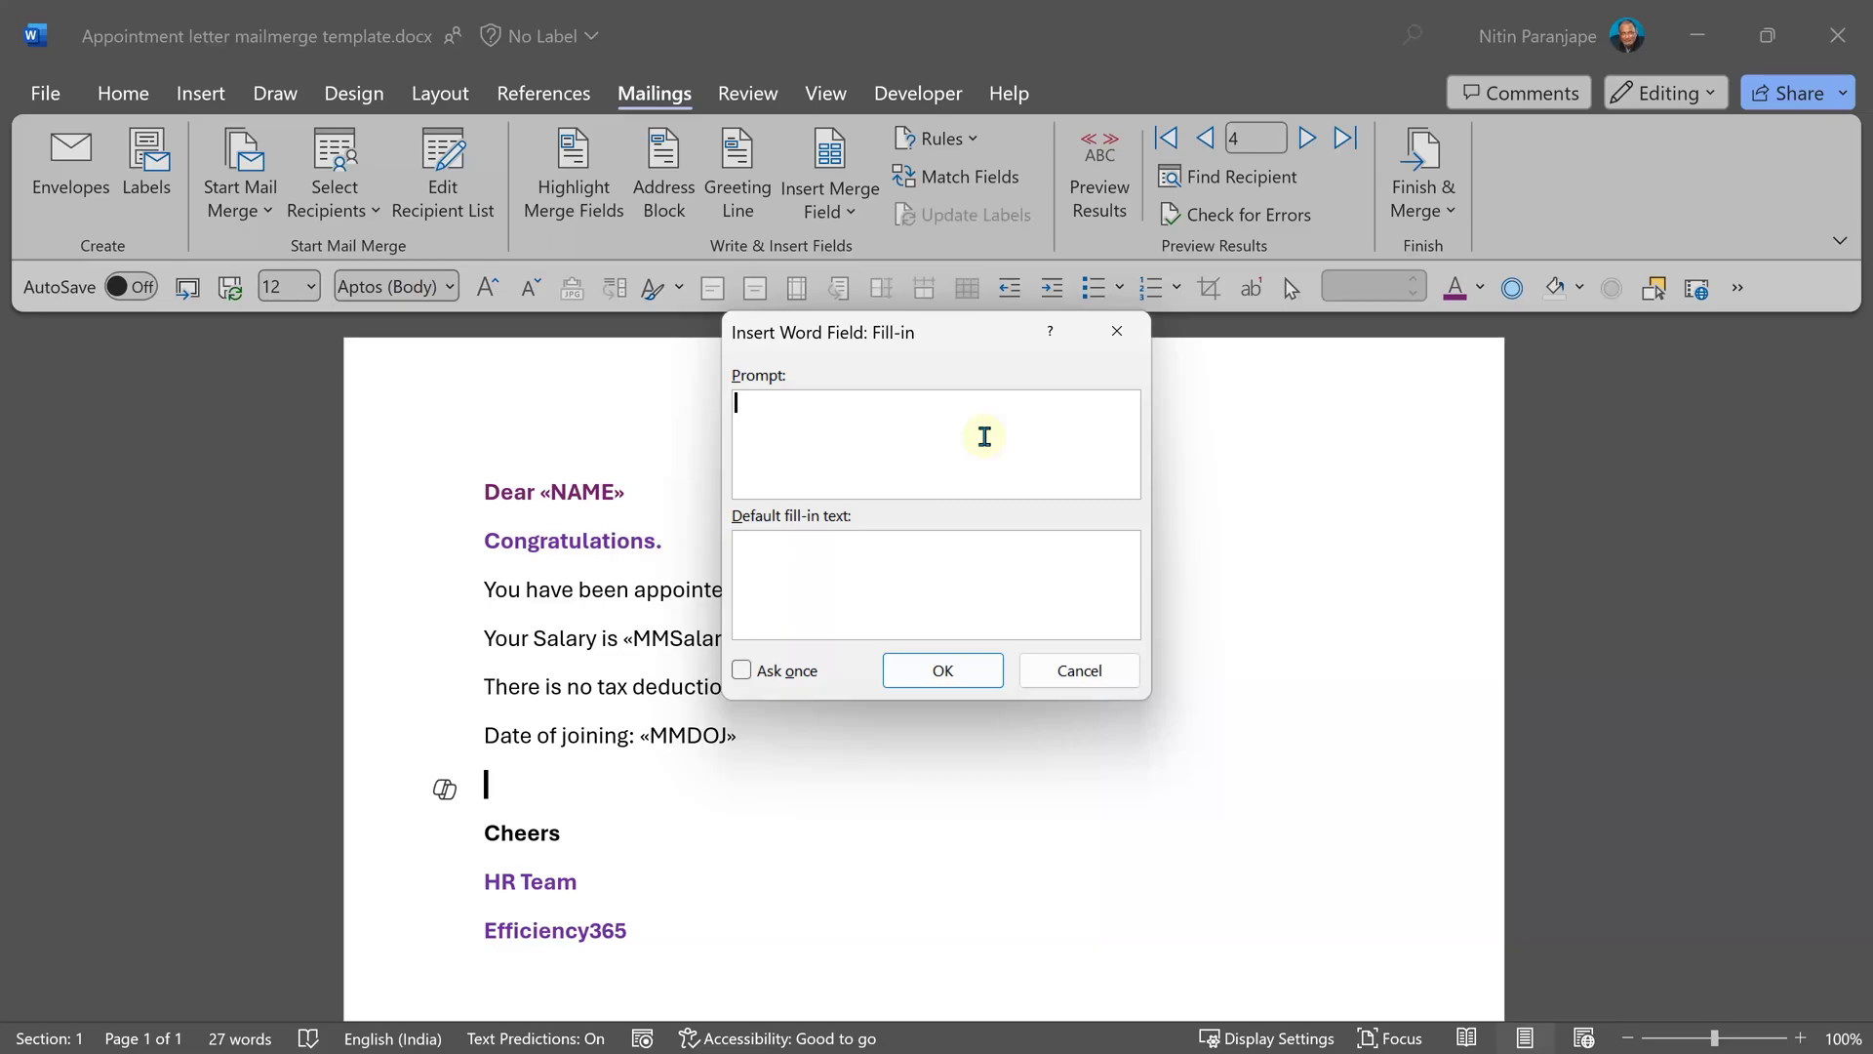
Step: Create a Fill-in field with prompt 'Message?' and default text 'Welcome to the team.'
type("Message?")
left_click(901, 545)
type("Welcome to the team.")
left_click(936, 671)
left_click(988, 582)
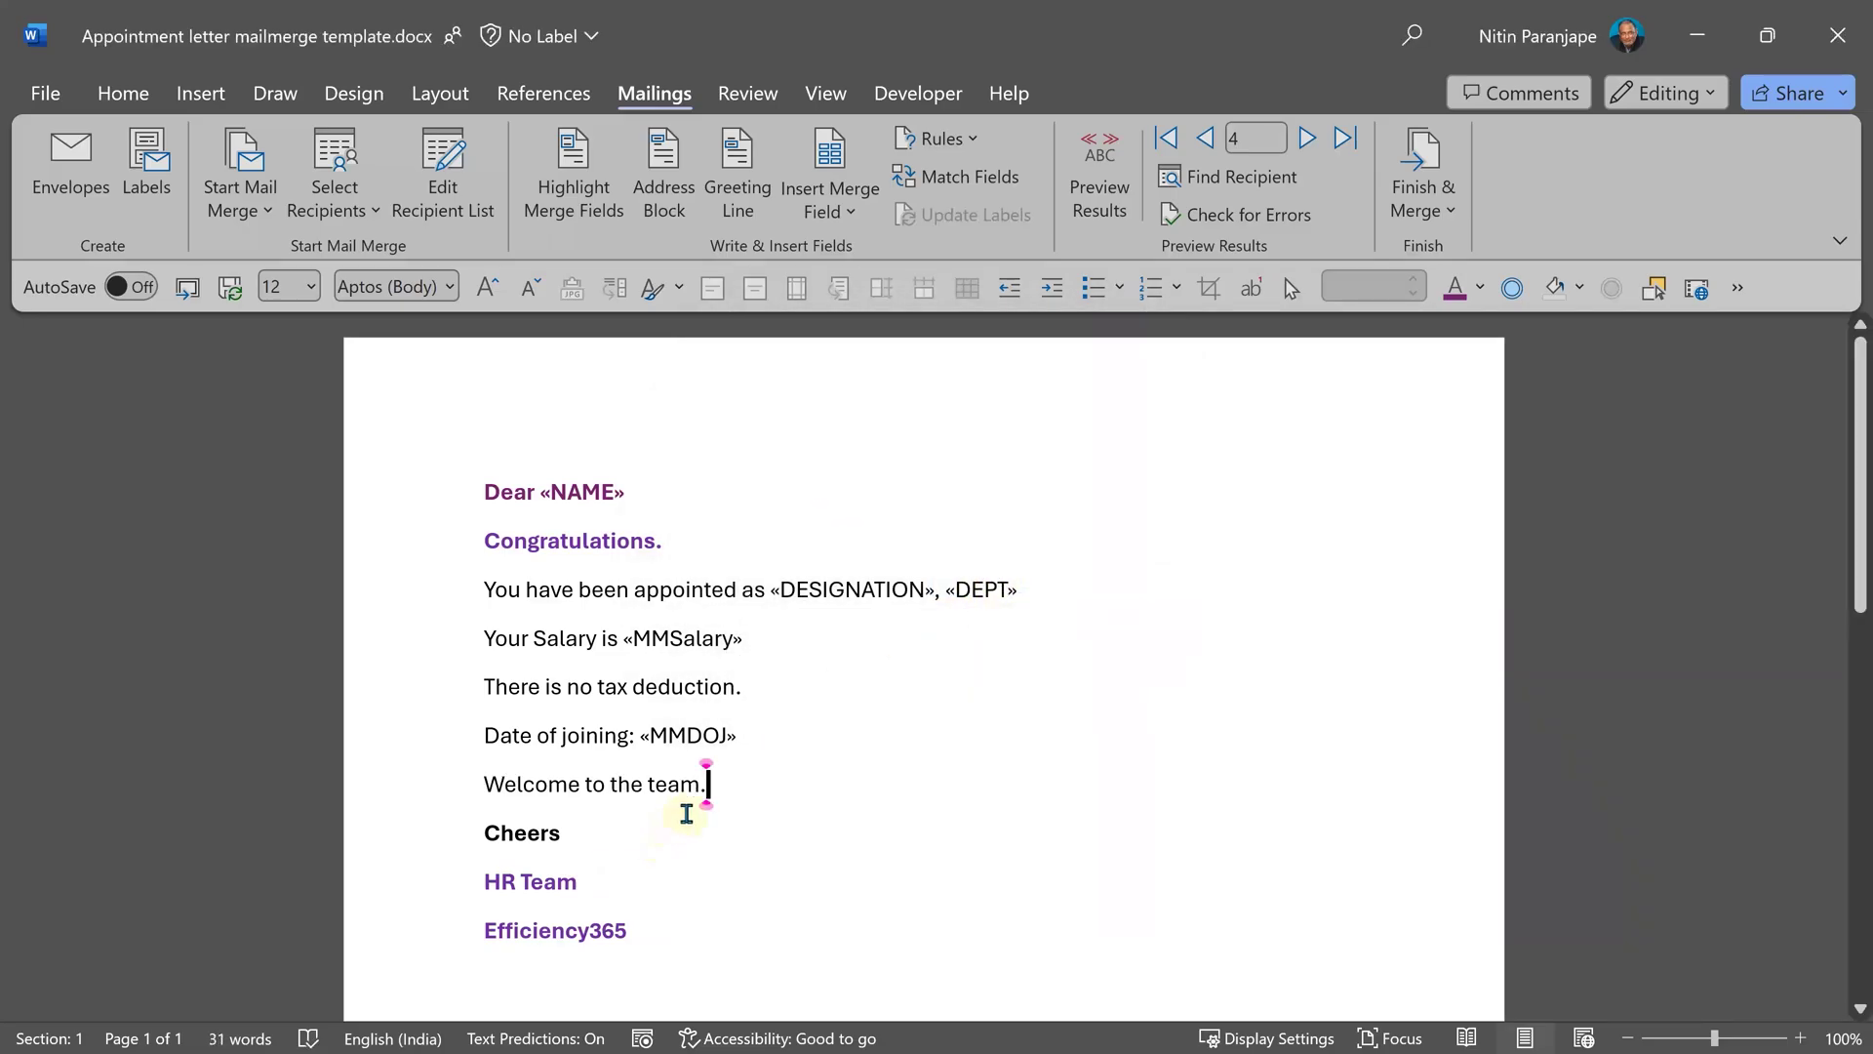
Step: Merge all records to individual documents, answering 'Looking forward...' and 'Let's meet' at the prompts
left_click(1421, 200)
left_click(1424, 259)
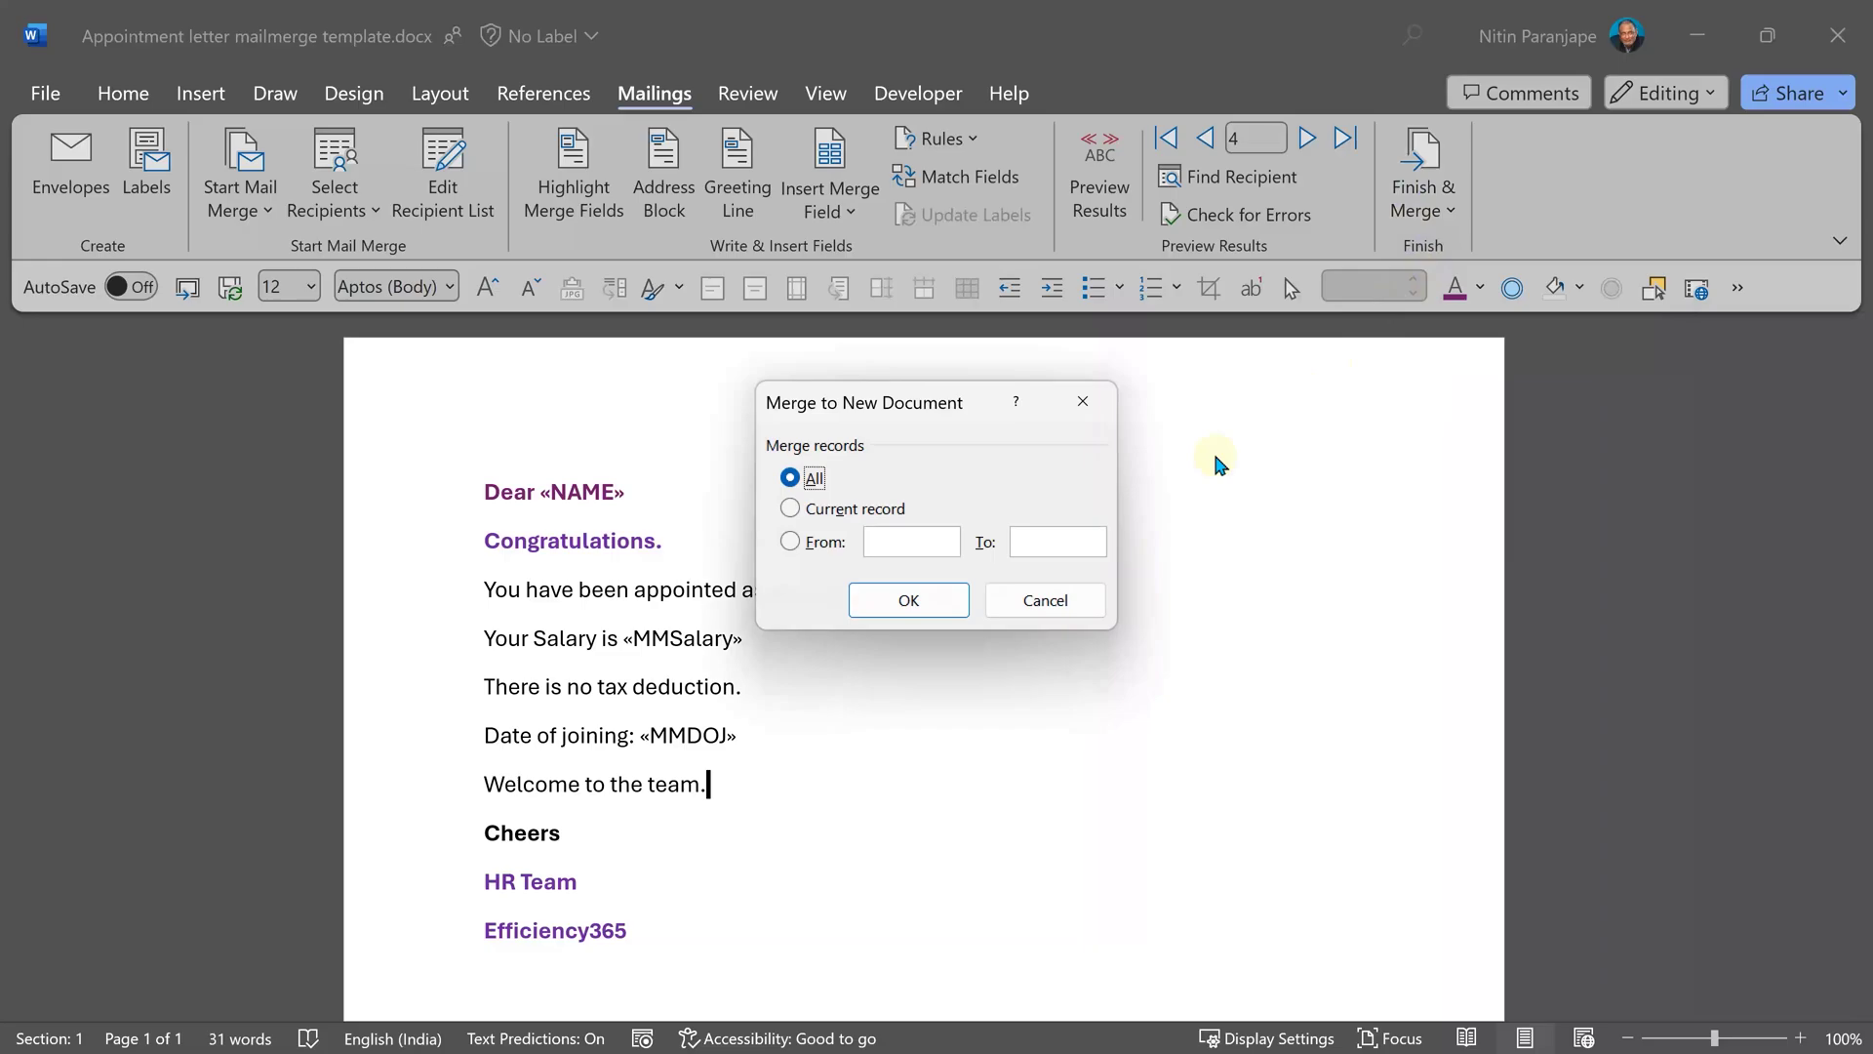
left_click(905, 603)
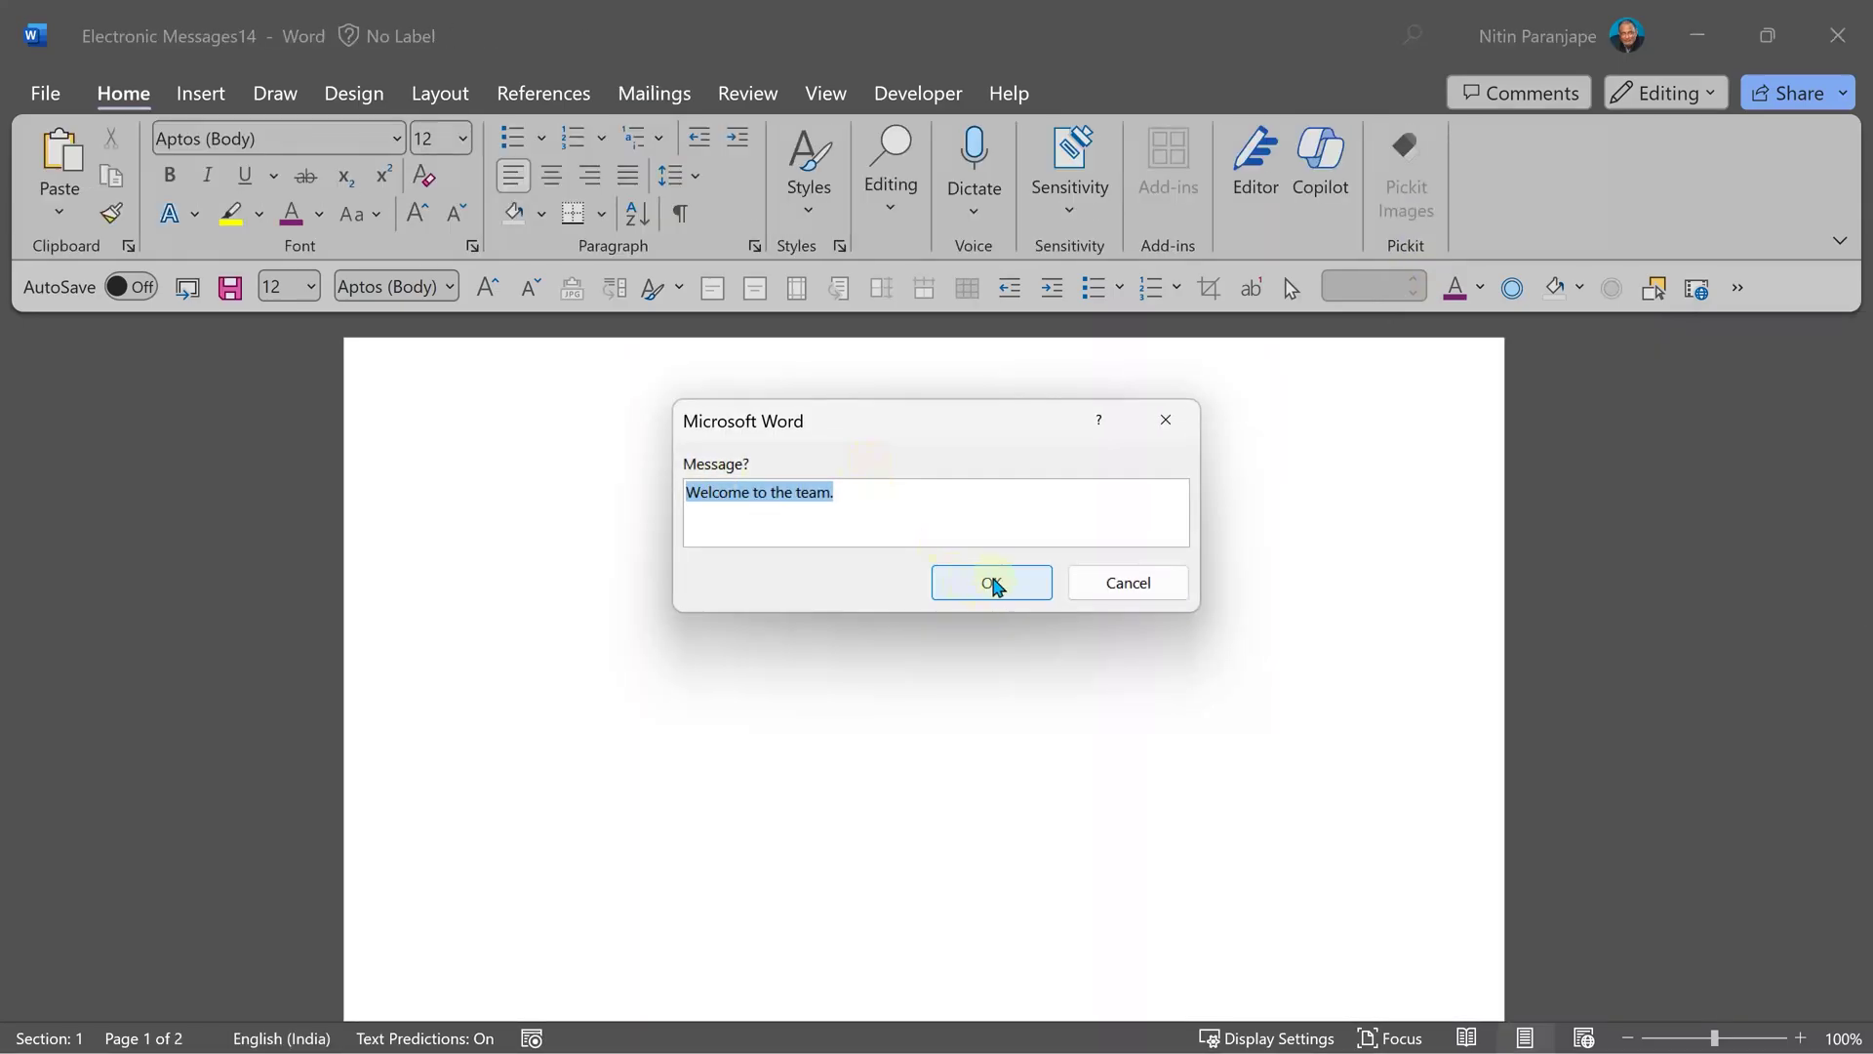
type("Looking forward...")
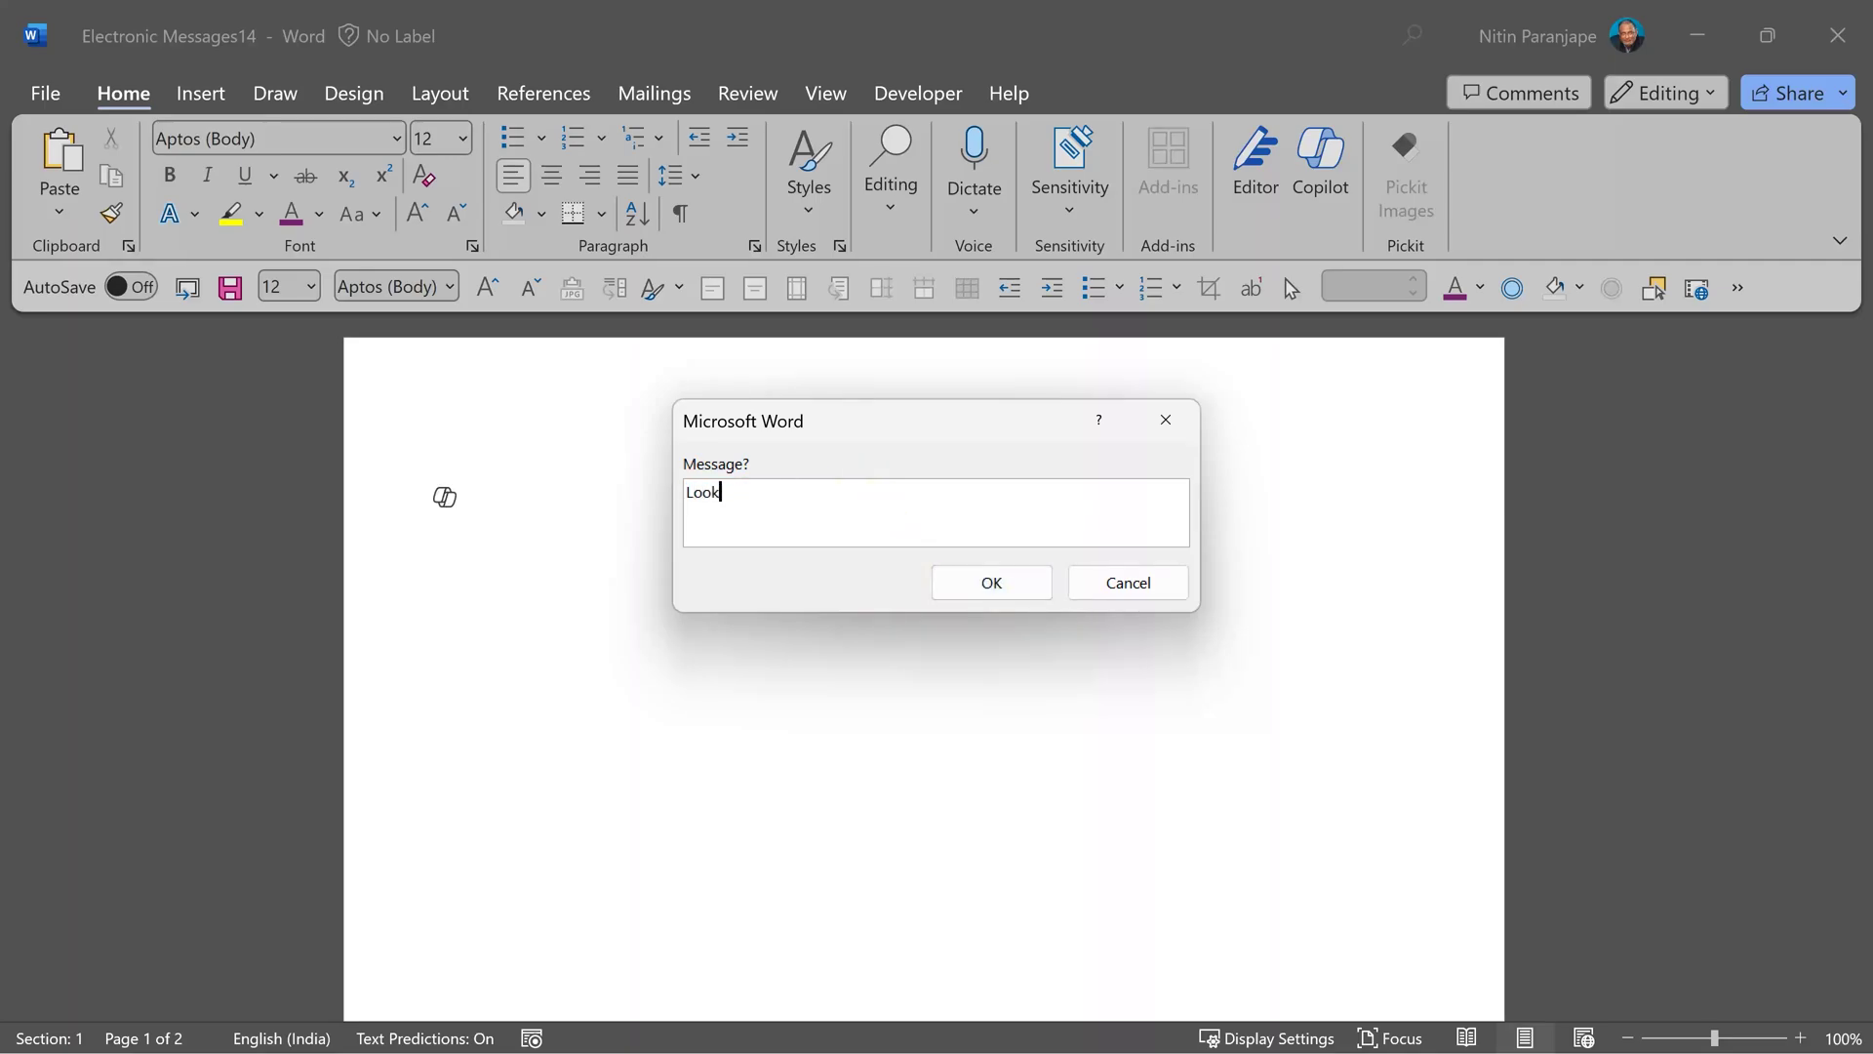
left_click(987, 582)
type("Let's meet")
key("Return")
left_click(942, 586)
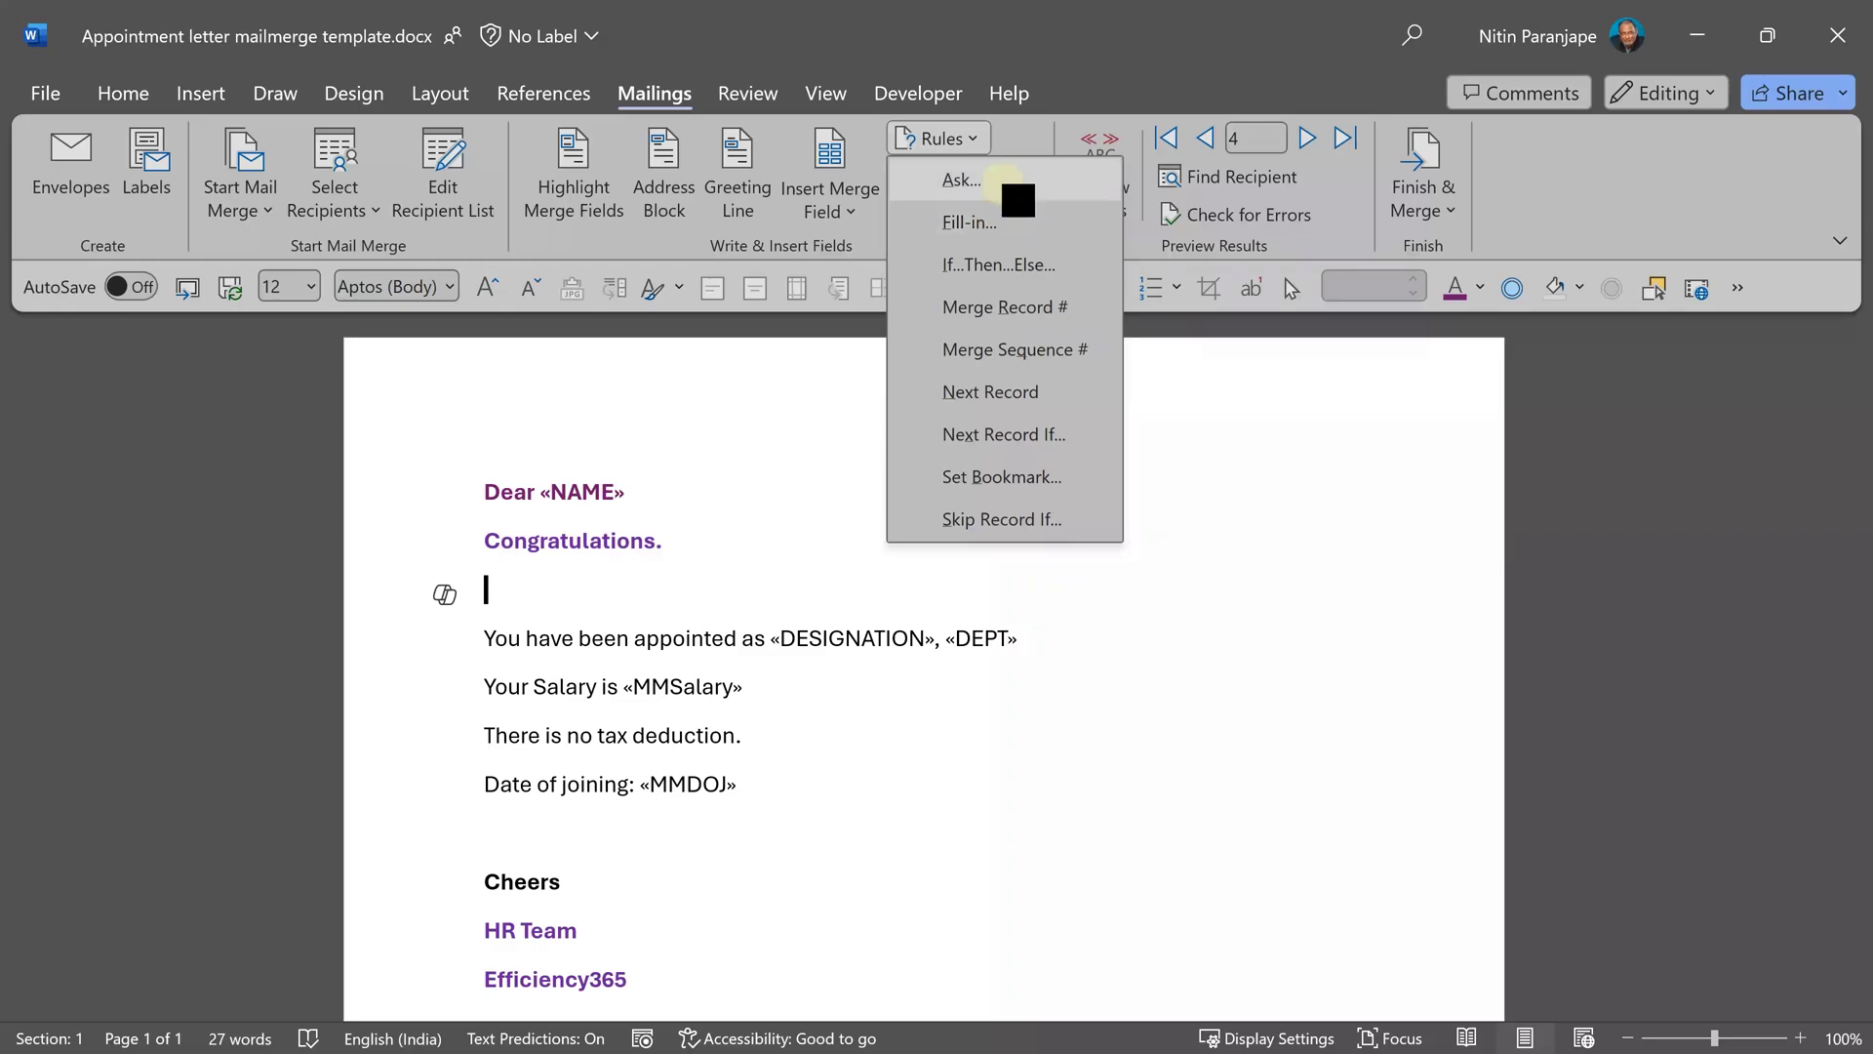
Step: Add an Ask field storing the 'msg?' reply in bookmark bm, defaulting to 'default text'
left_click(1005, 181)
type("bm")
left_click(929, 430)
type("msg?")
left_click(926, 547)
type("default text")
key("Return")
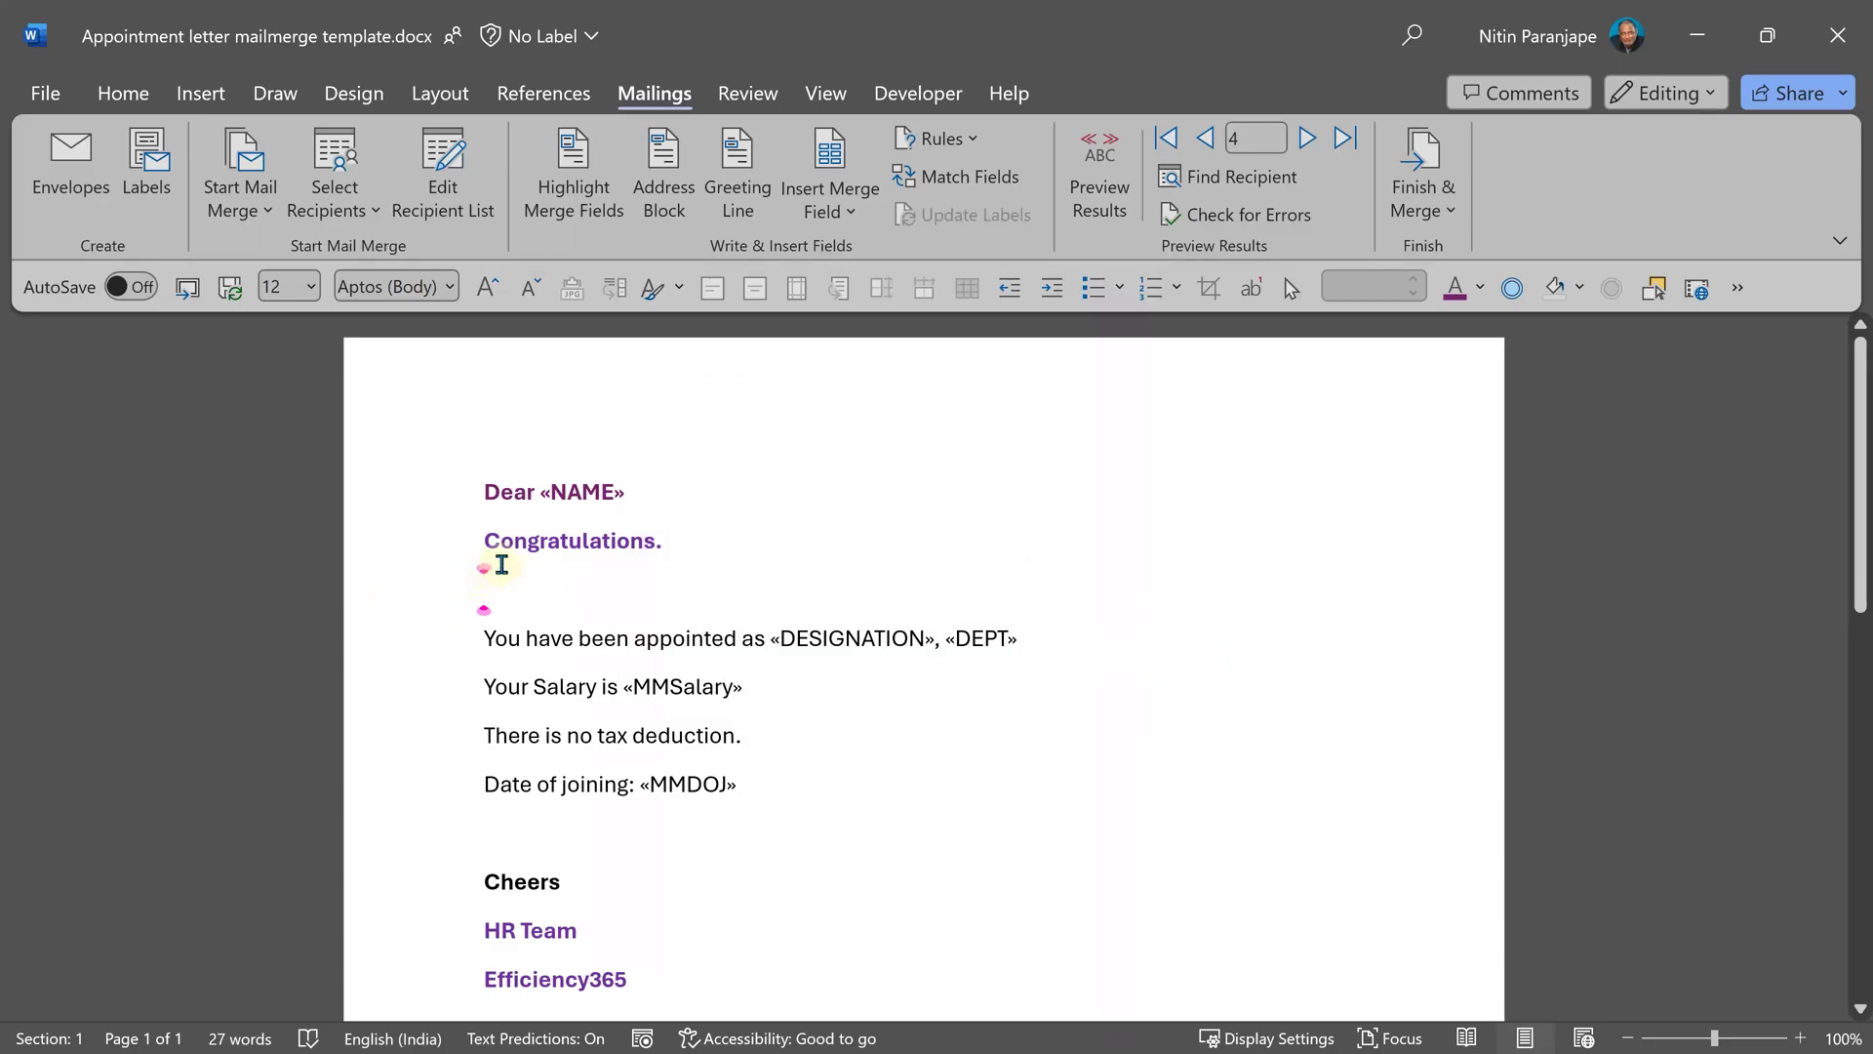
Step: On a new line under the salary line, insert field braces containing 'EEF bm'
left_click(775, 688)
key("Return")
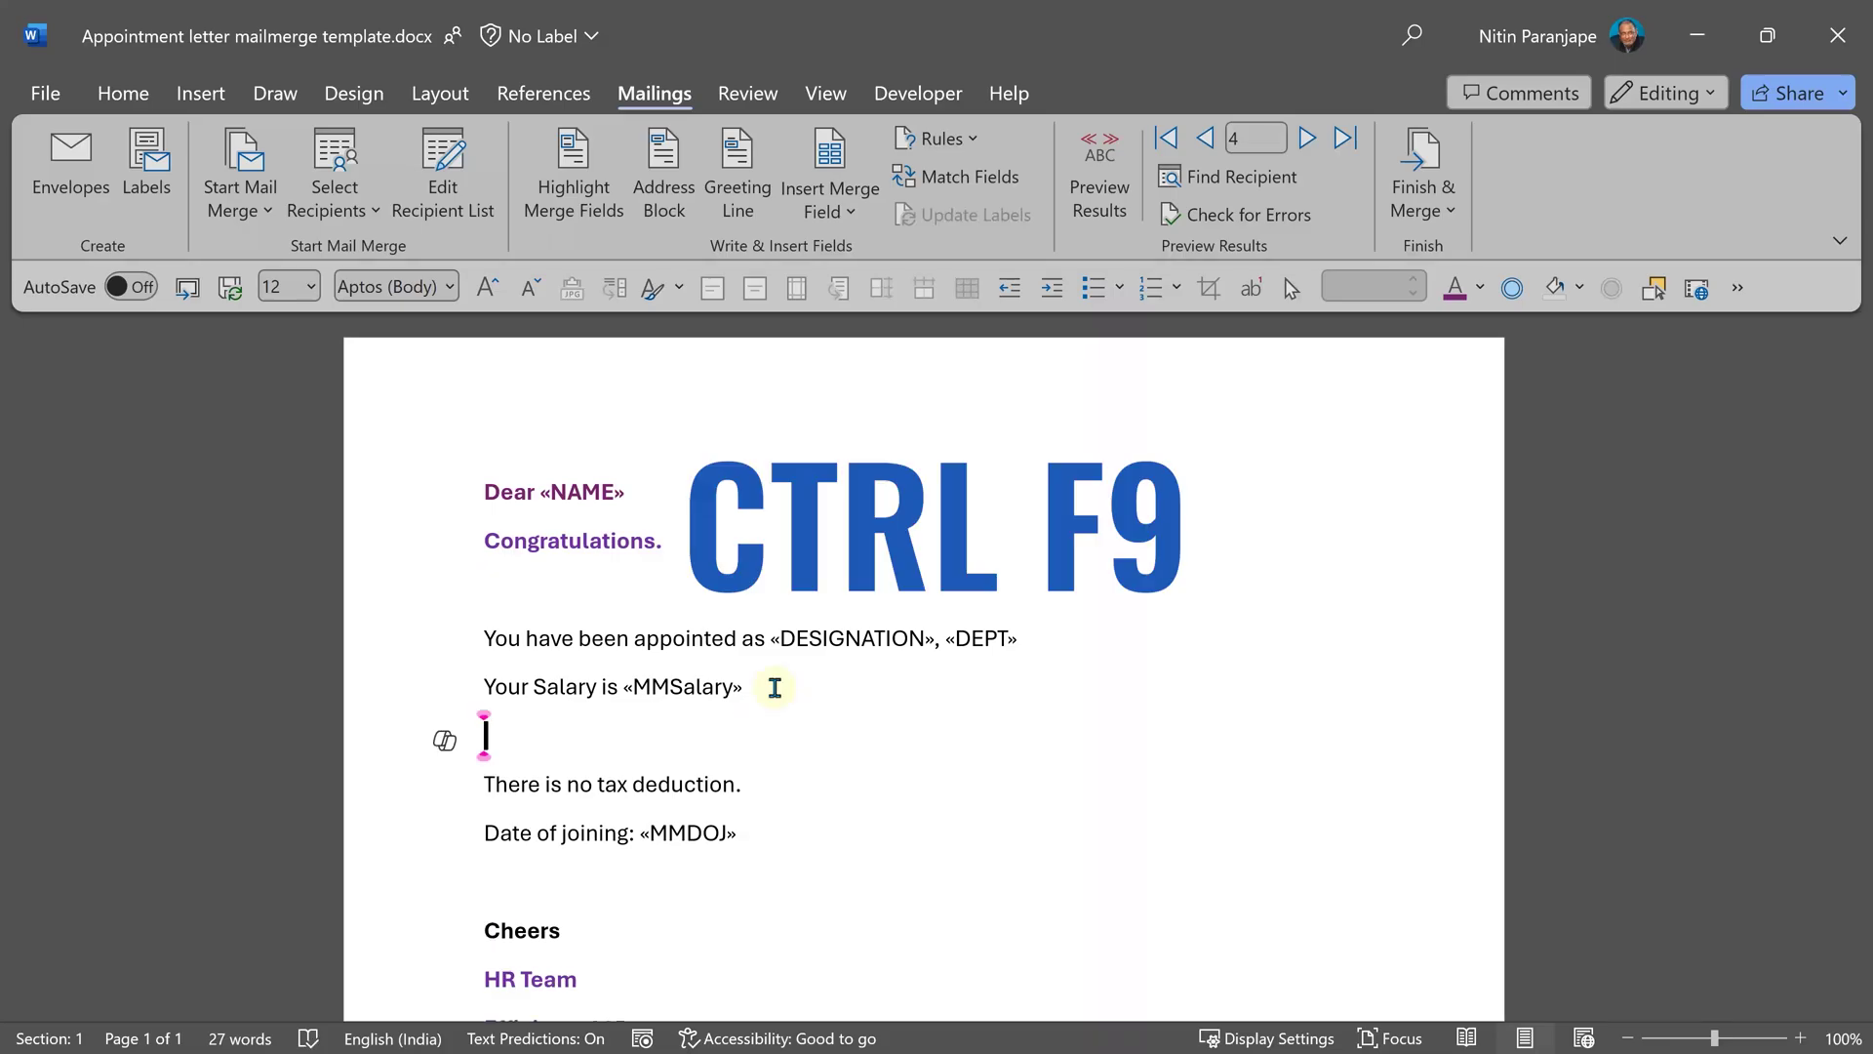
key("ctrl+F9")
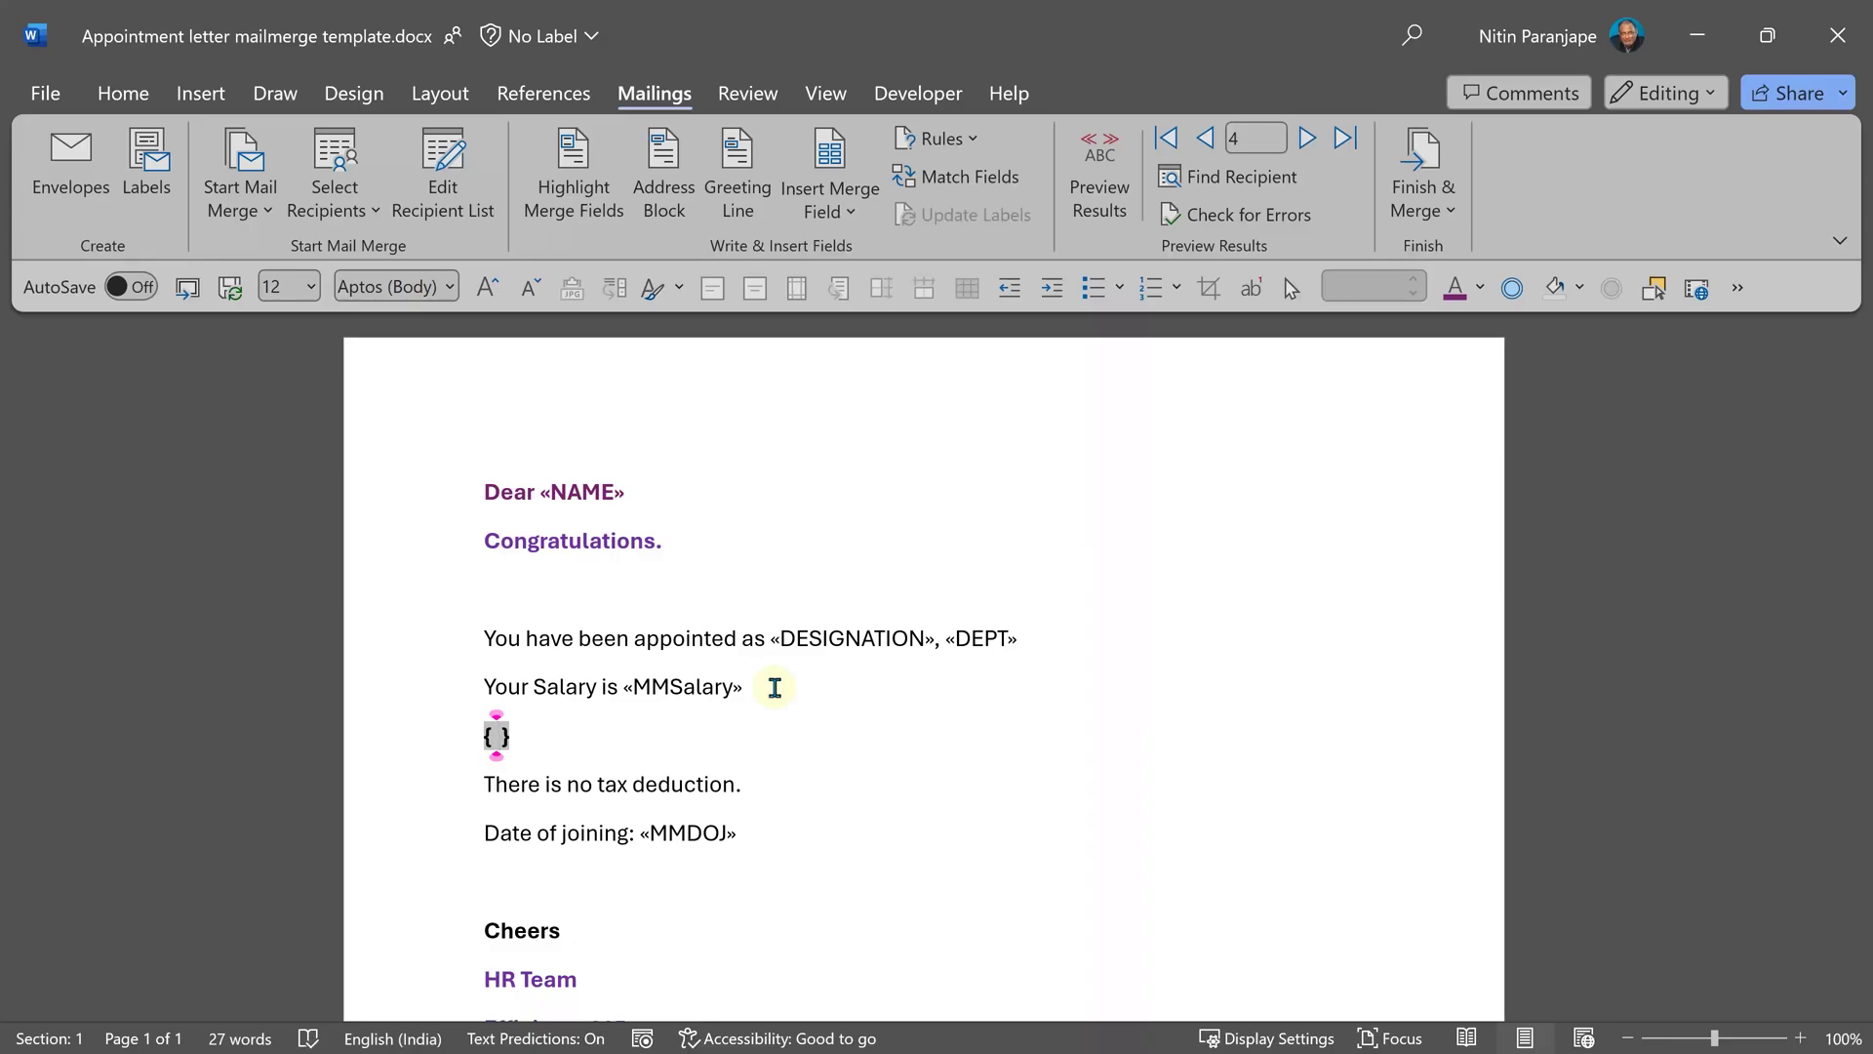
type("EEF ")
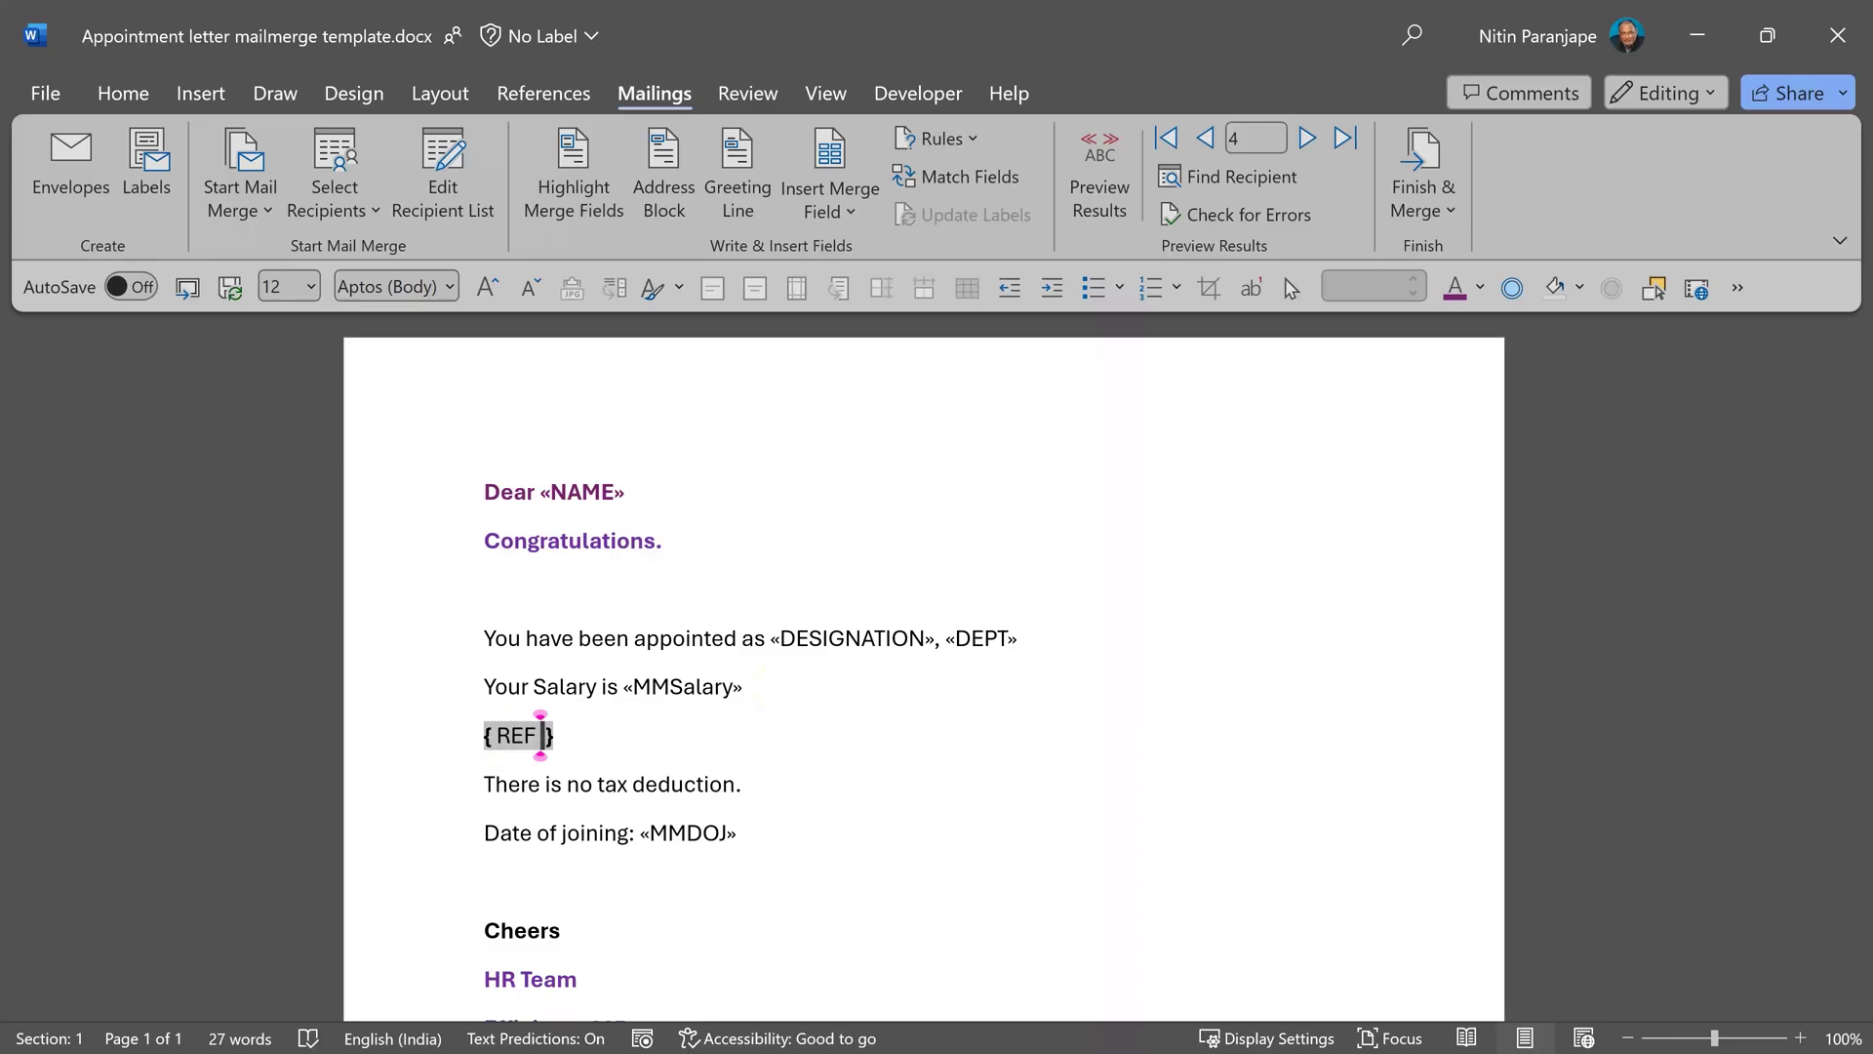
type("bm")
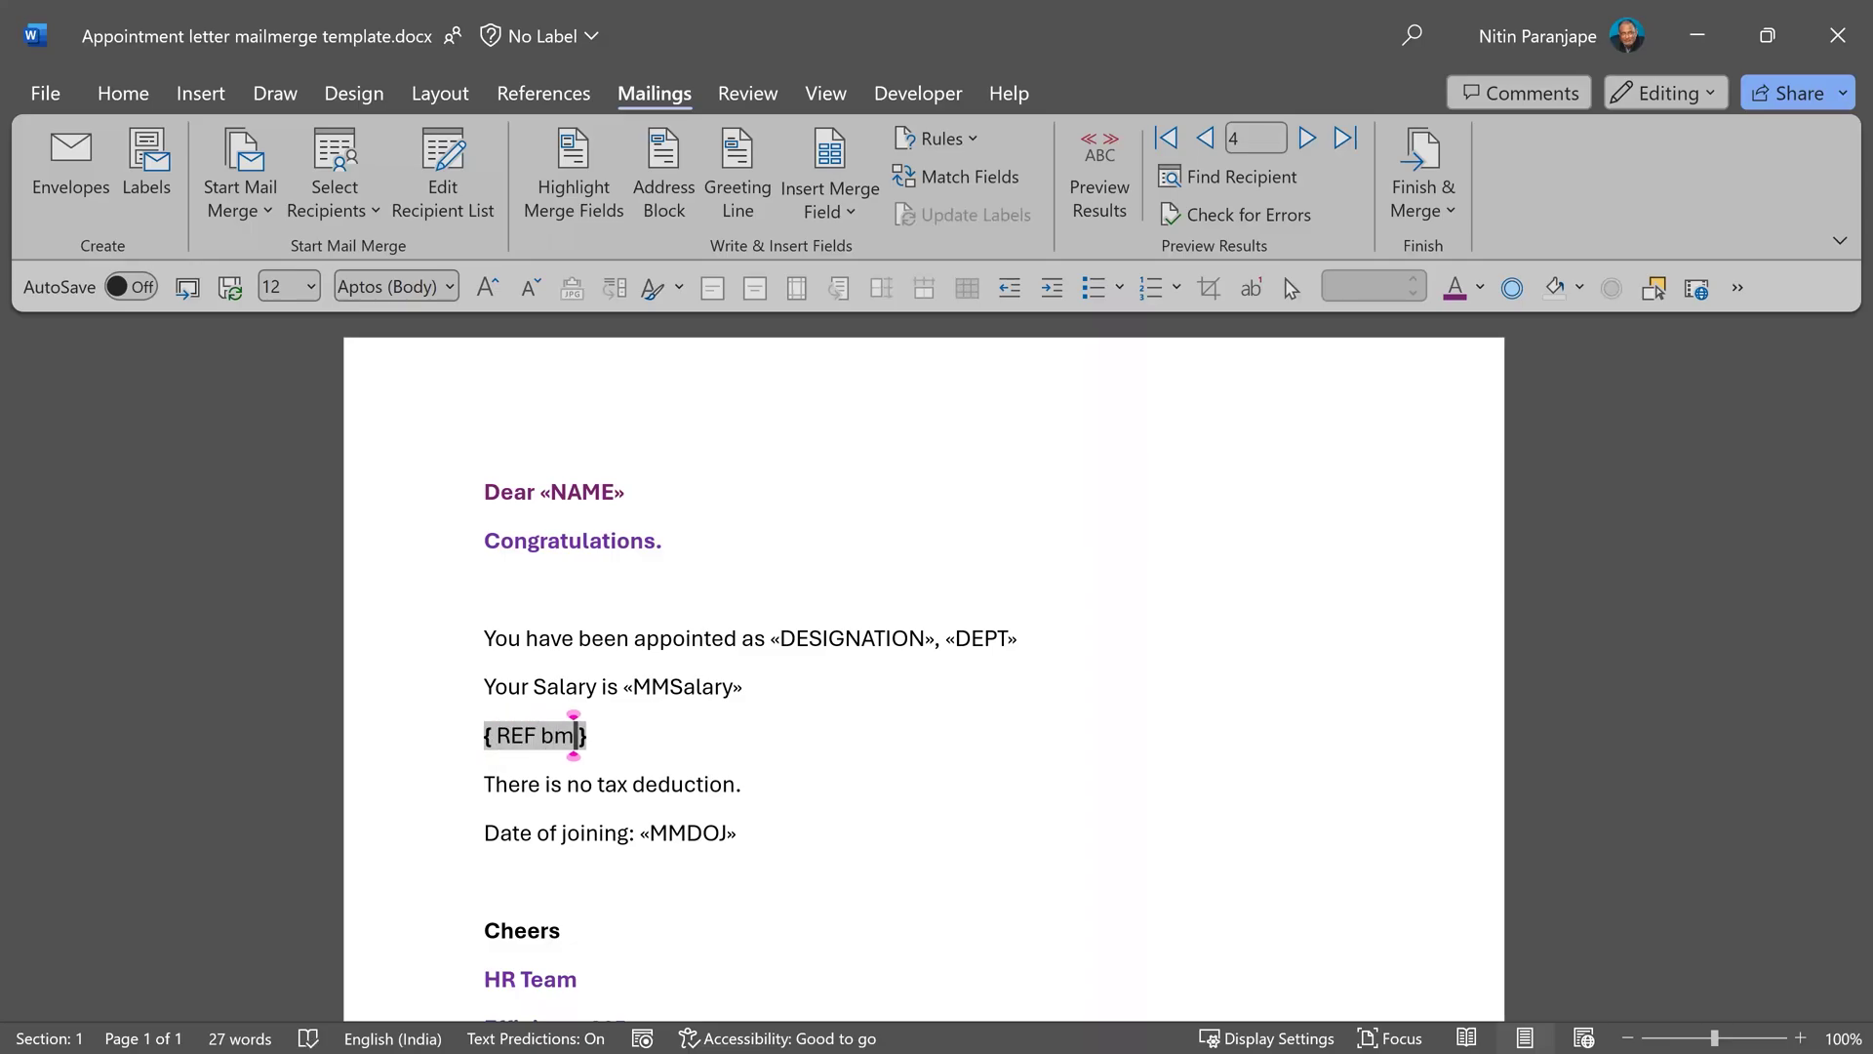
Step: Insert a Ref field for bookmark bm at the end of the letter via Quick Parts > Field
key("ctrl+End")
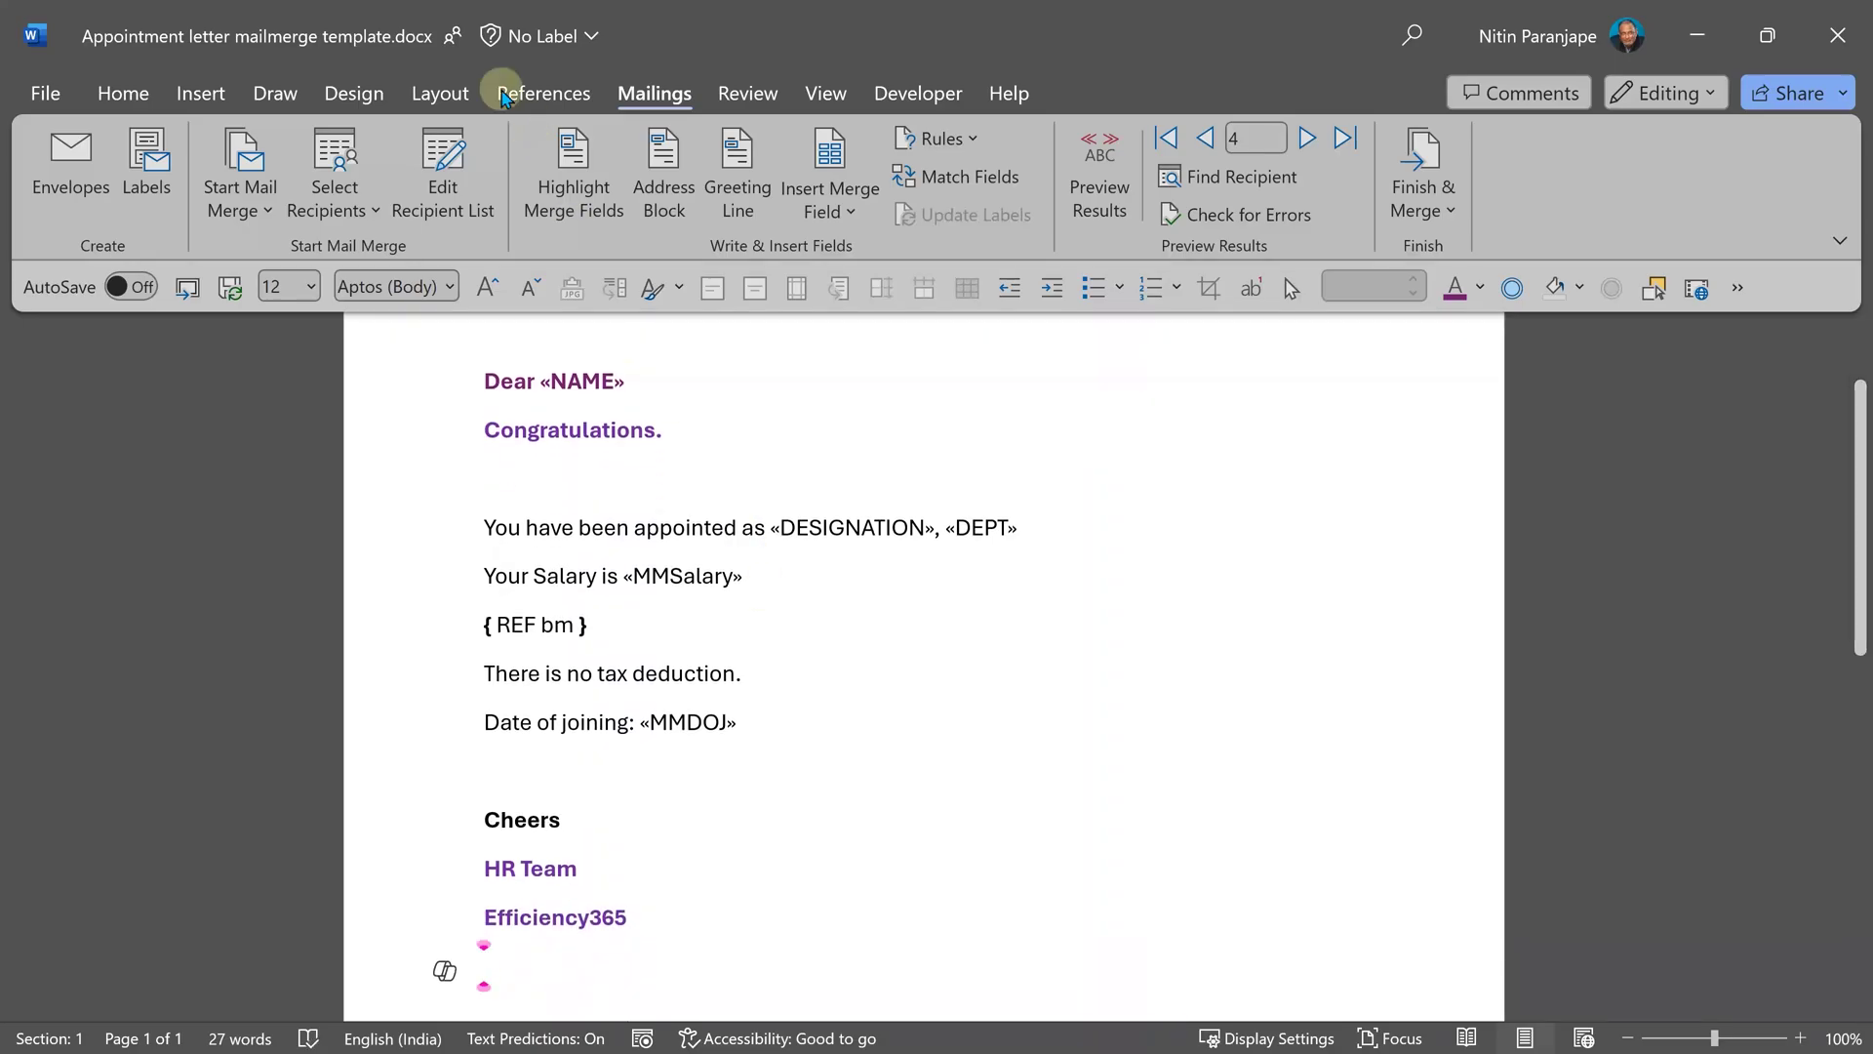
left_click(200, 93)
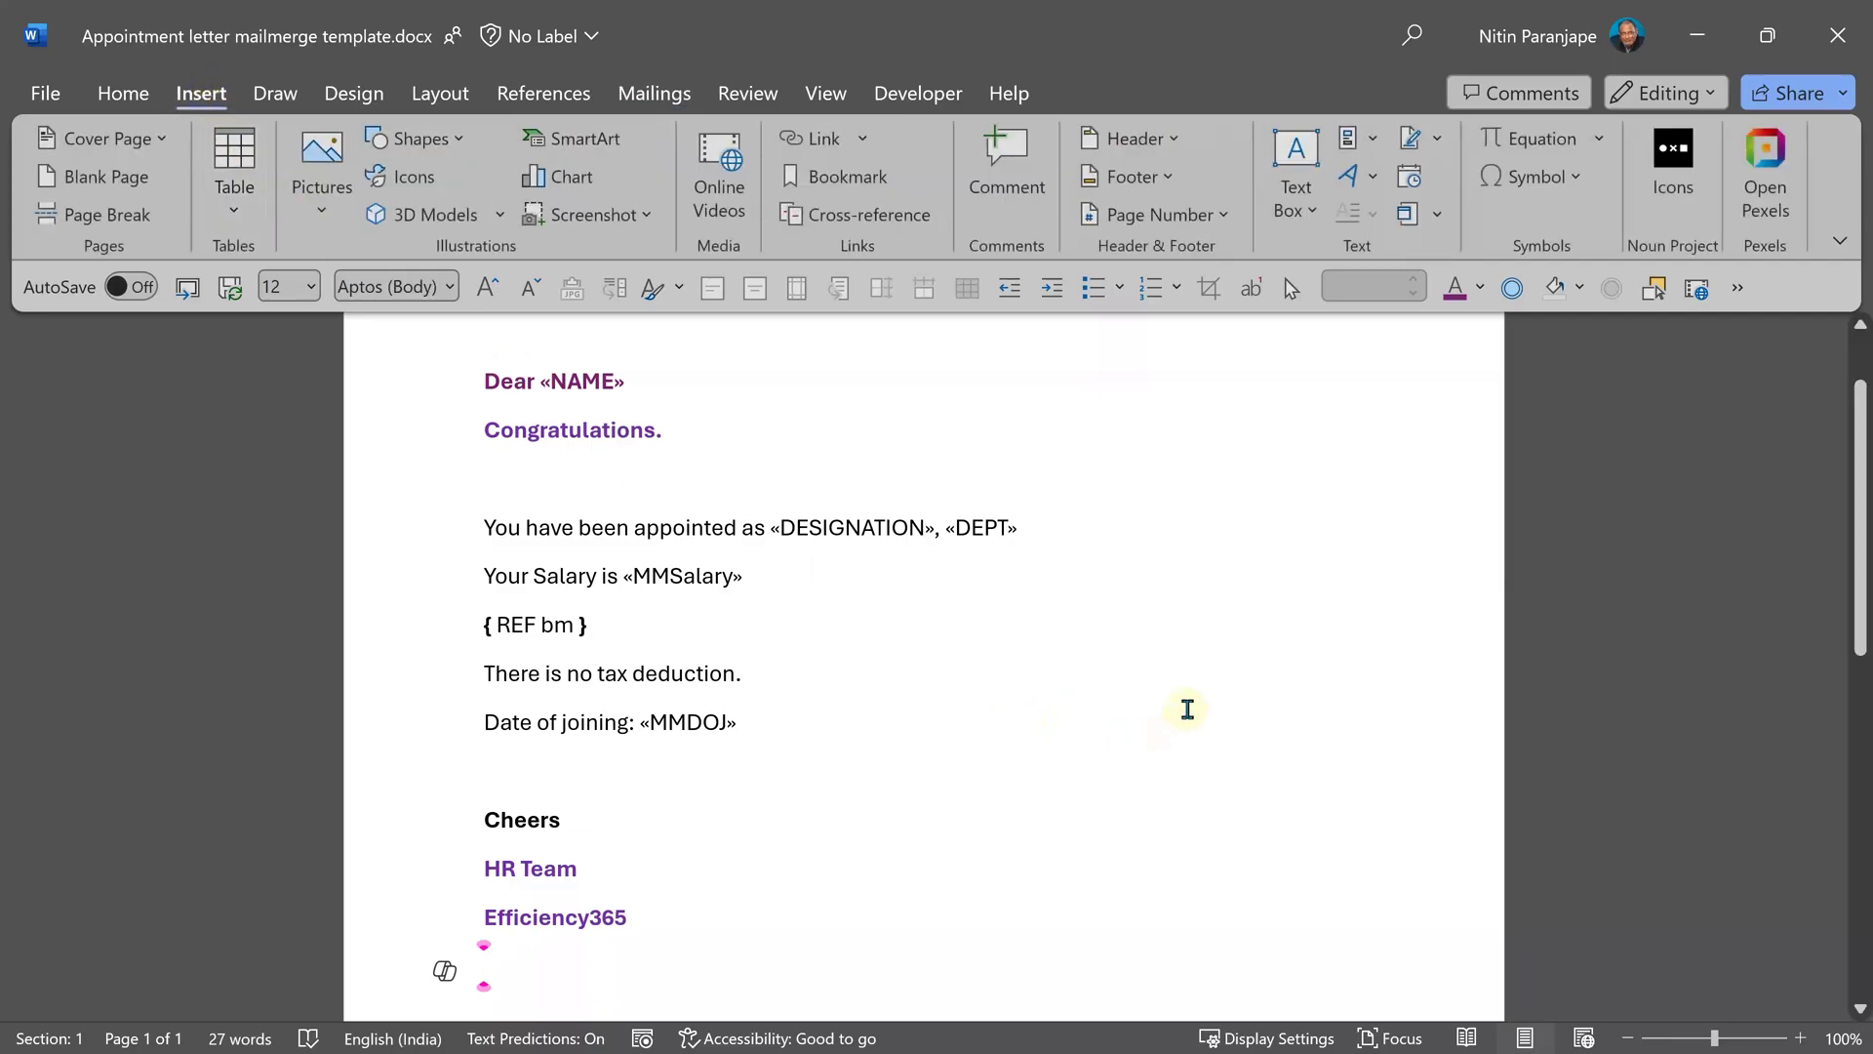
left_click(1353, 156)
left_click(1337, 497)
scroll(500, 537, "down", 5)
left_click(500, 699)
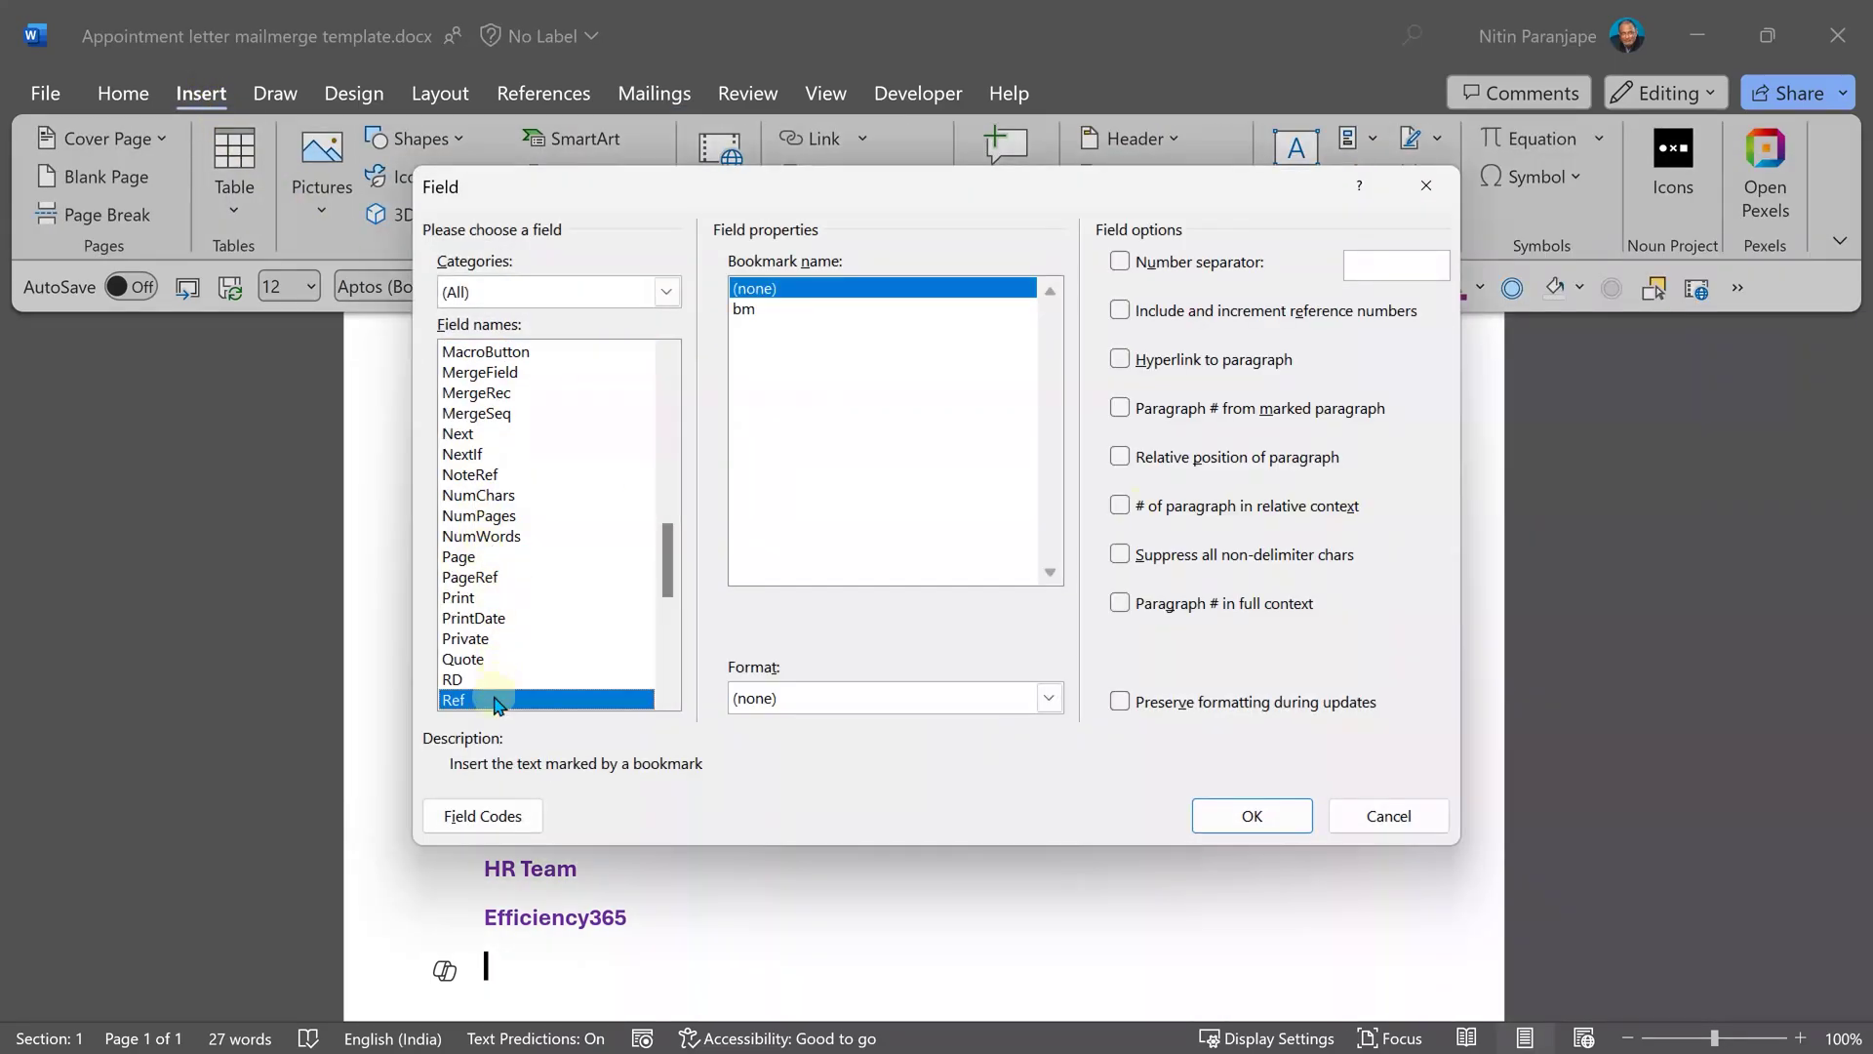
left_click(747, 309)
left_click(1251, 815)
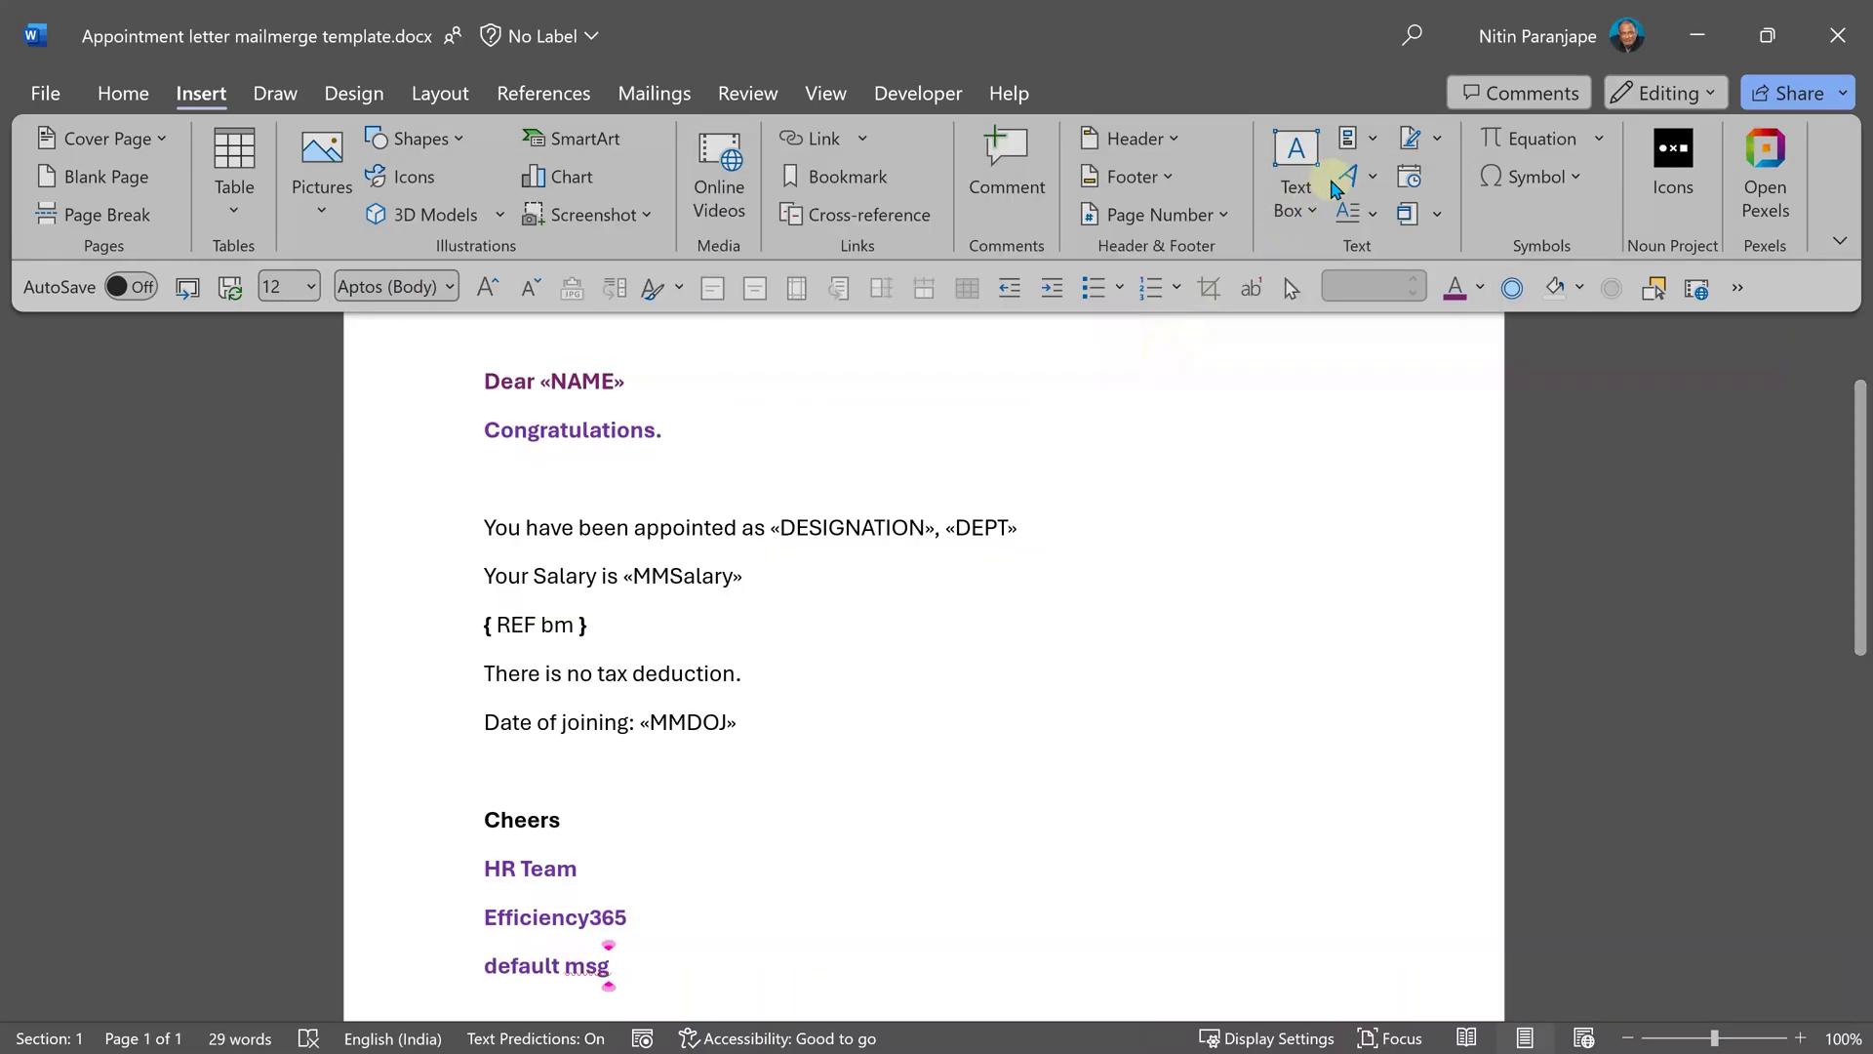
Step: Merge into new letters, answering 22, 33 and 44 at the msg? prompts, then scroll through them
left_click(654, 92)
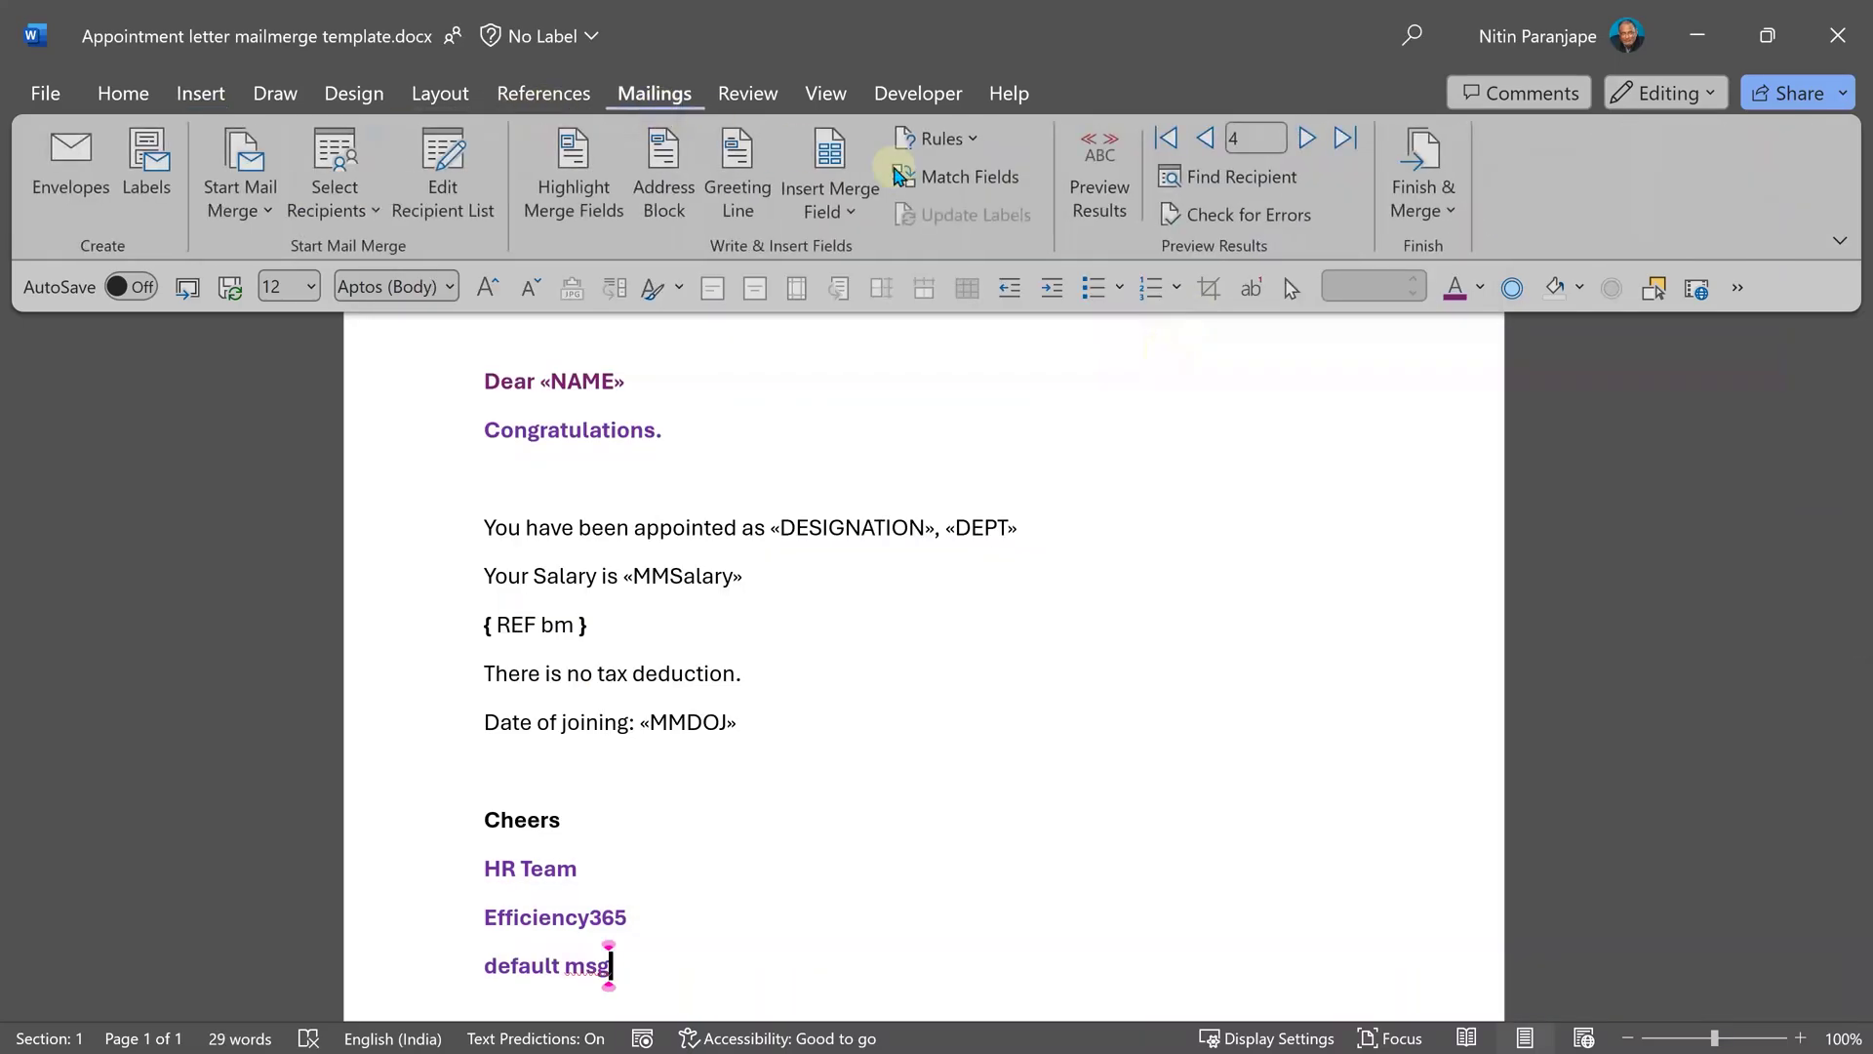
left_click(1385, 219)
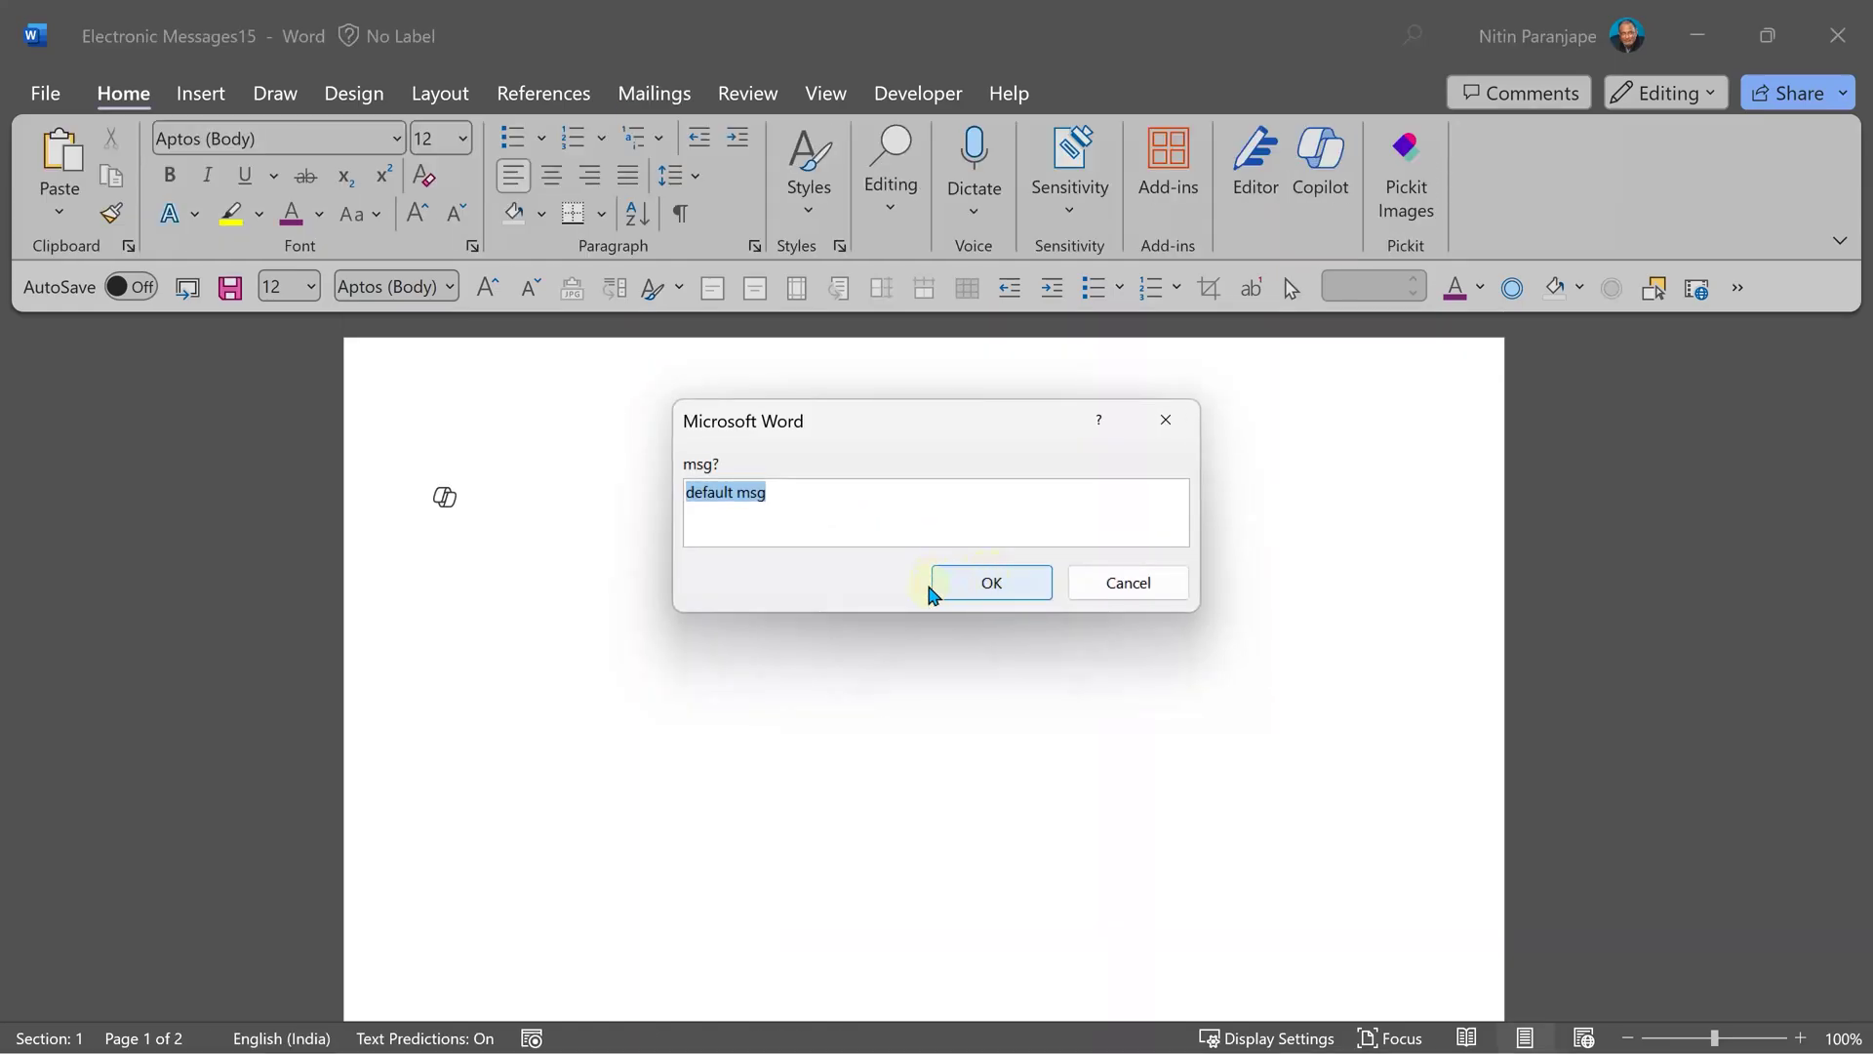
type("22")
left_click(998, 585)
type("33")
left_click(997, 590)
type("44")
left_click(997, 585)
scroll(621, 715, "down", 2)
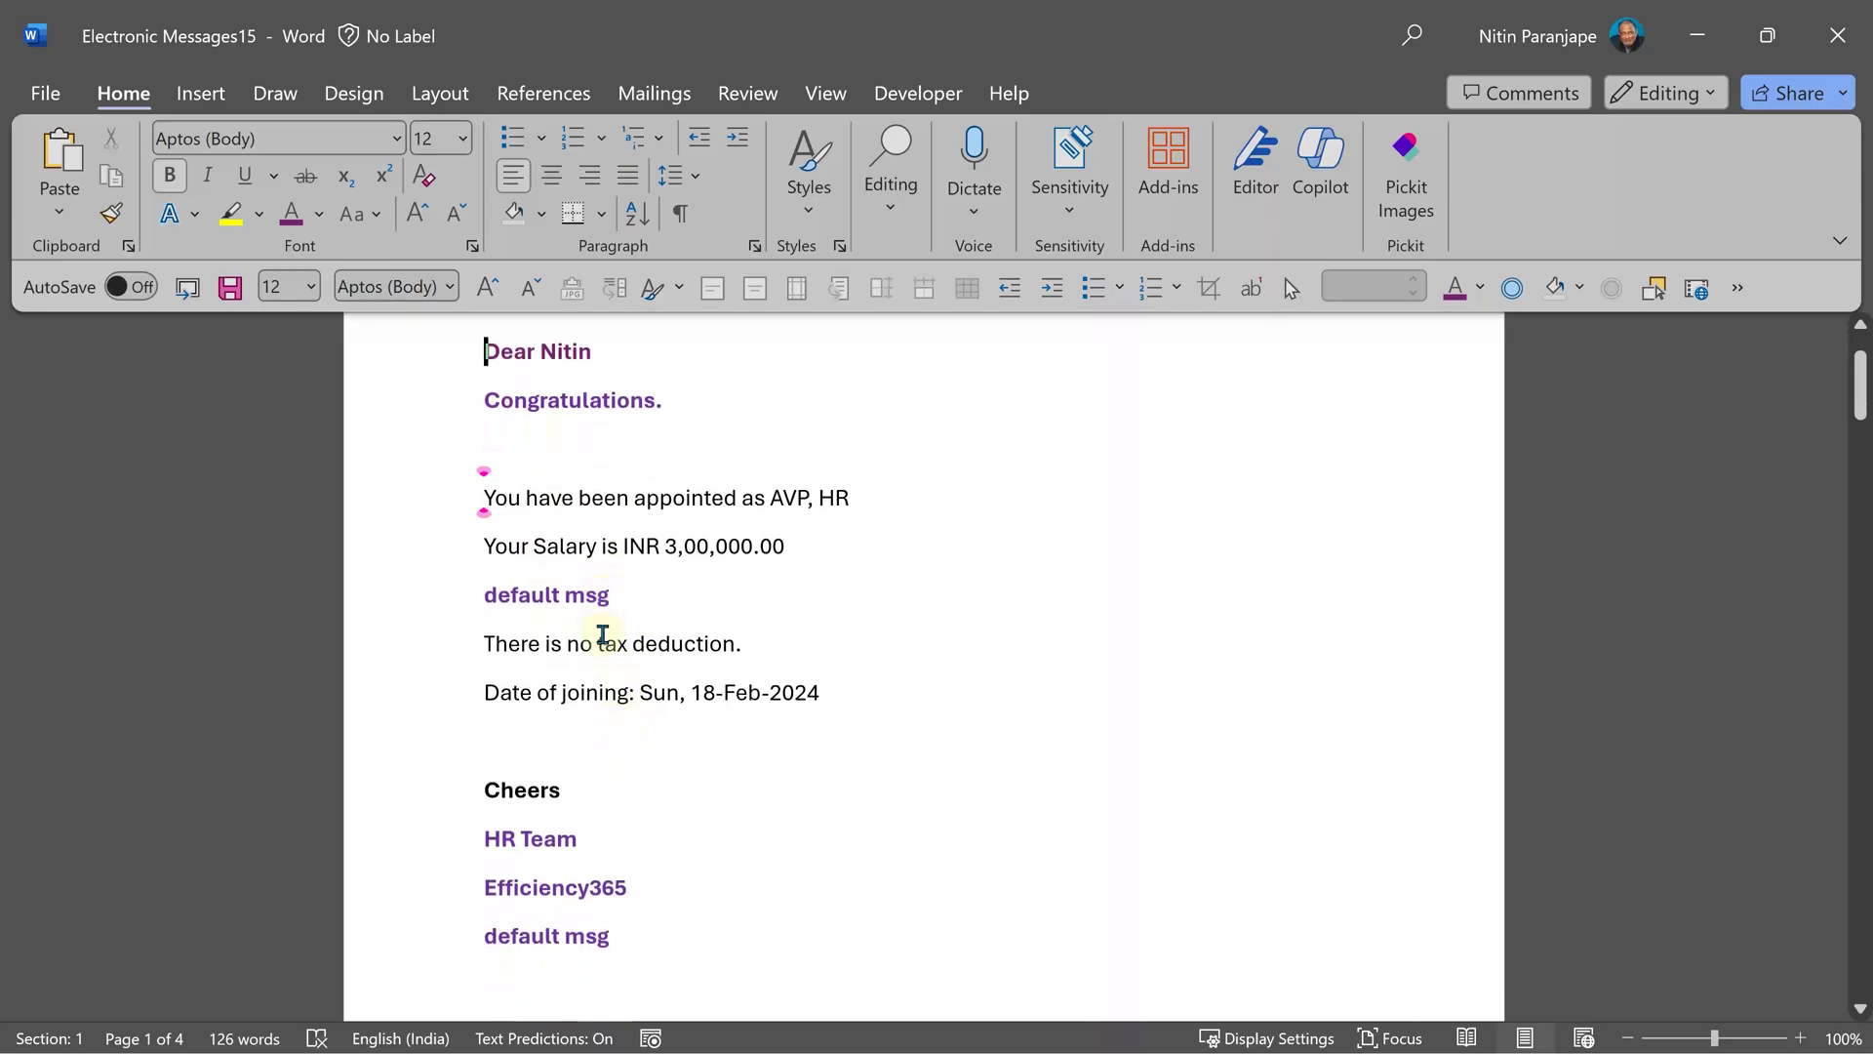
scroll(702, 878, "down", 5)
scroll(683, 859, "down", 6)
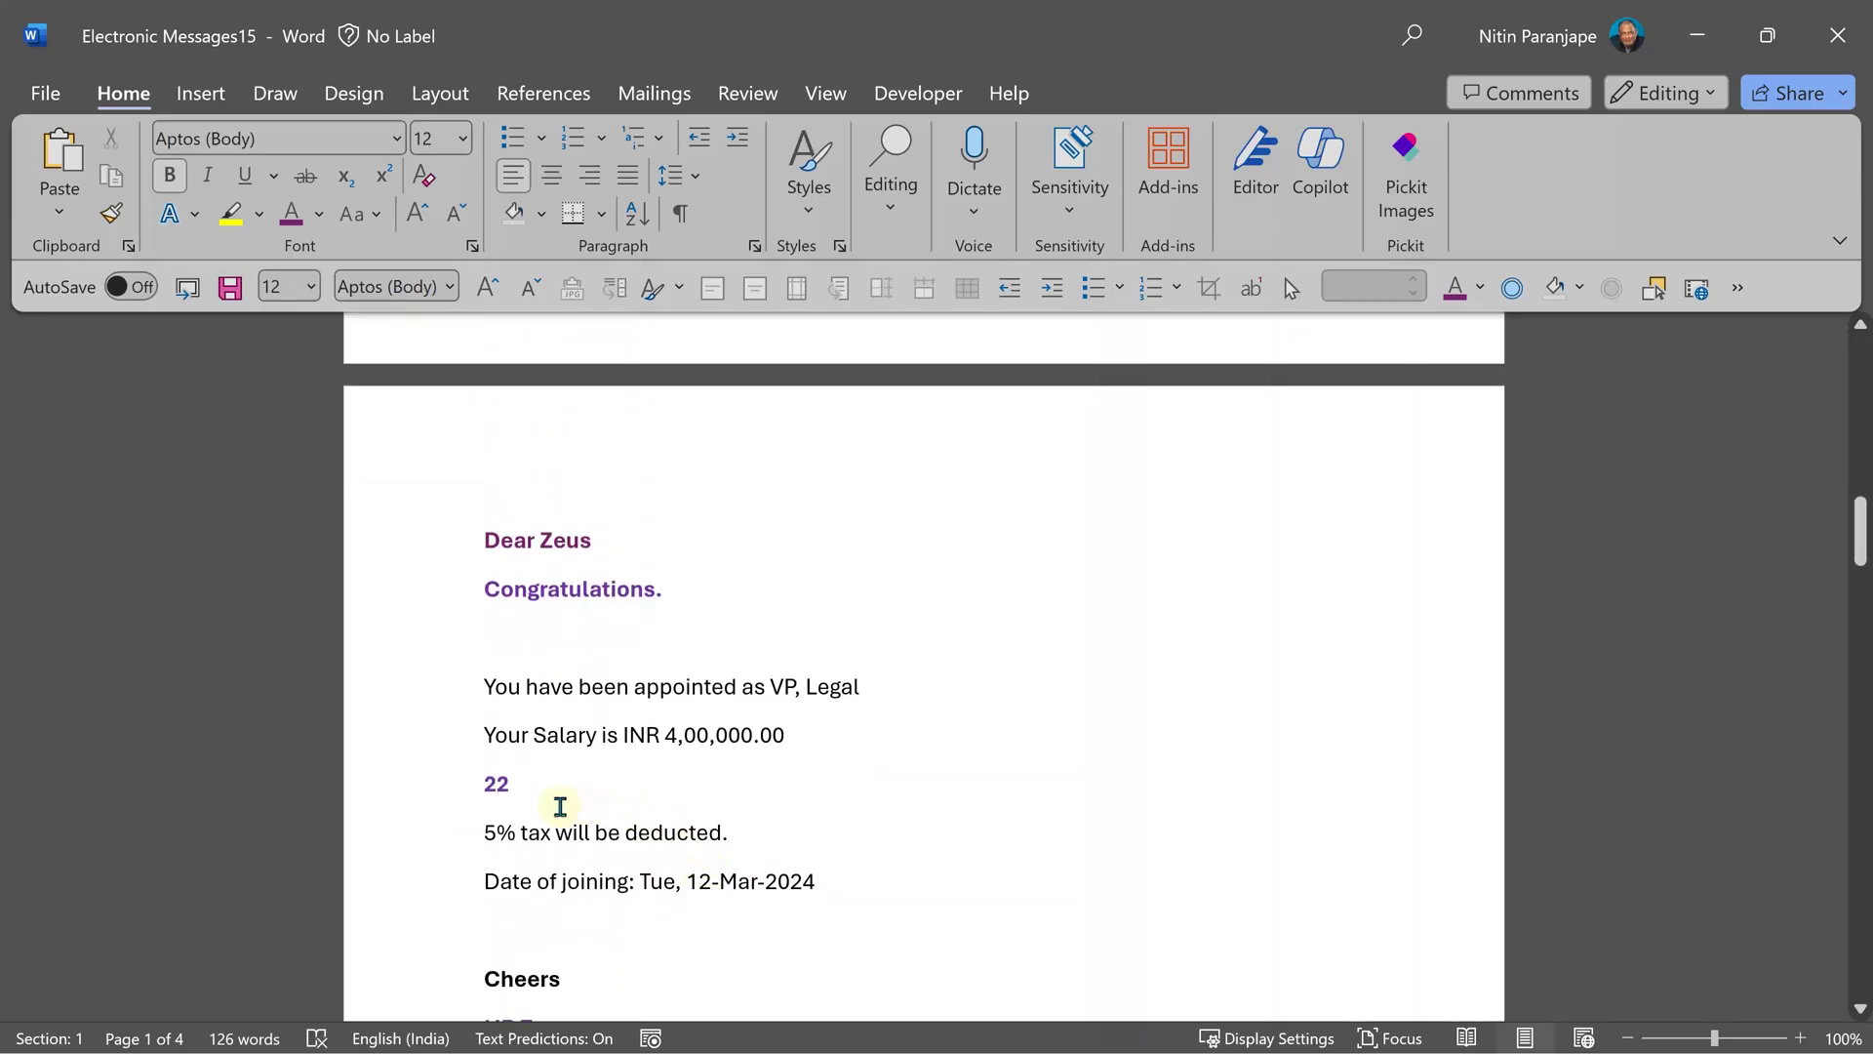
scroll(556, 799, "down", 4)
scroll(573, 761, "down", 10)
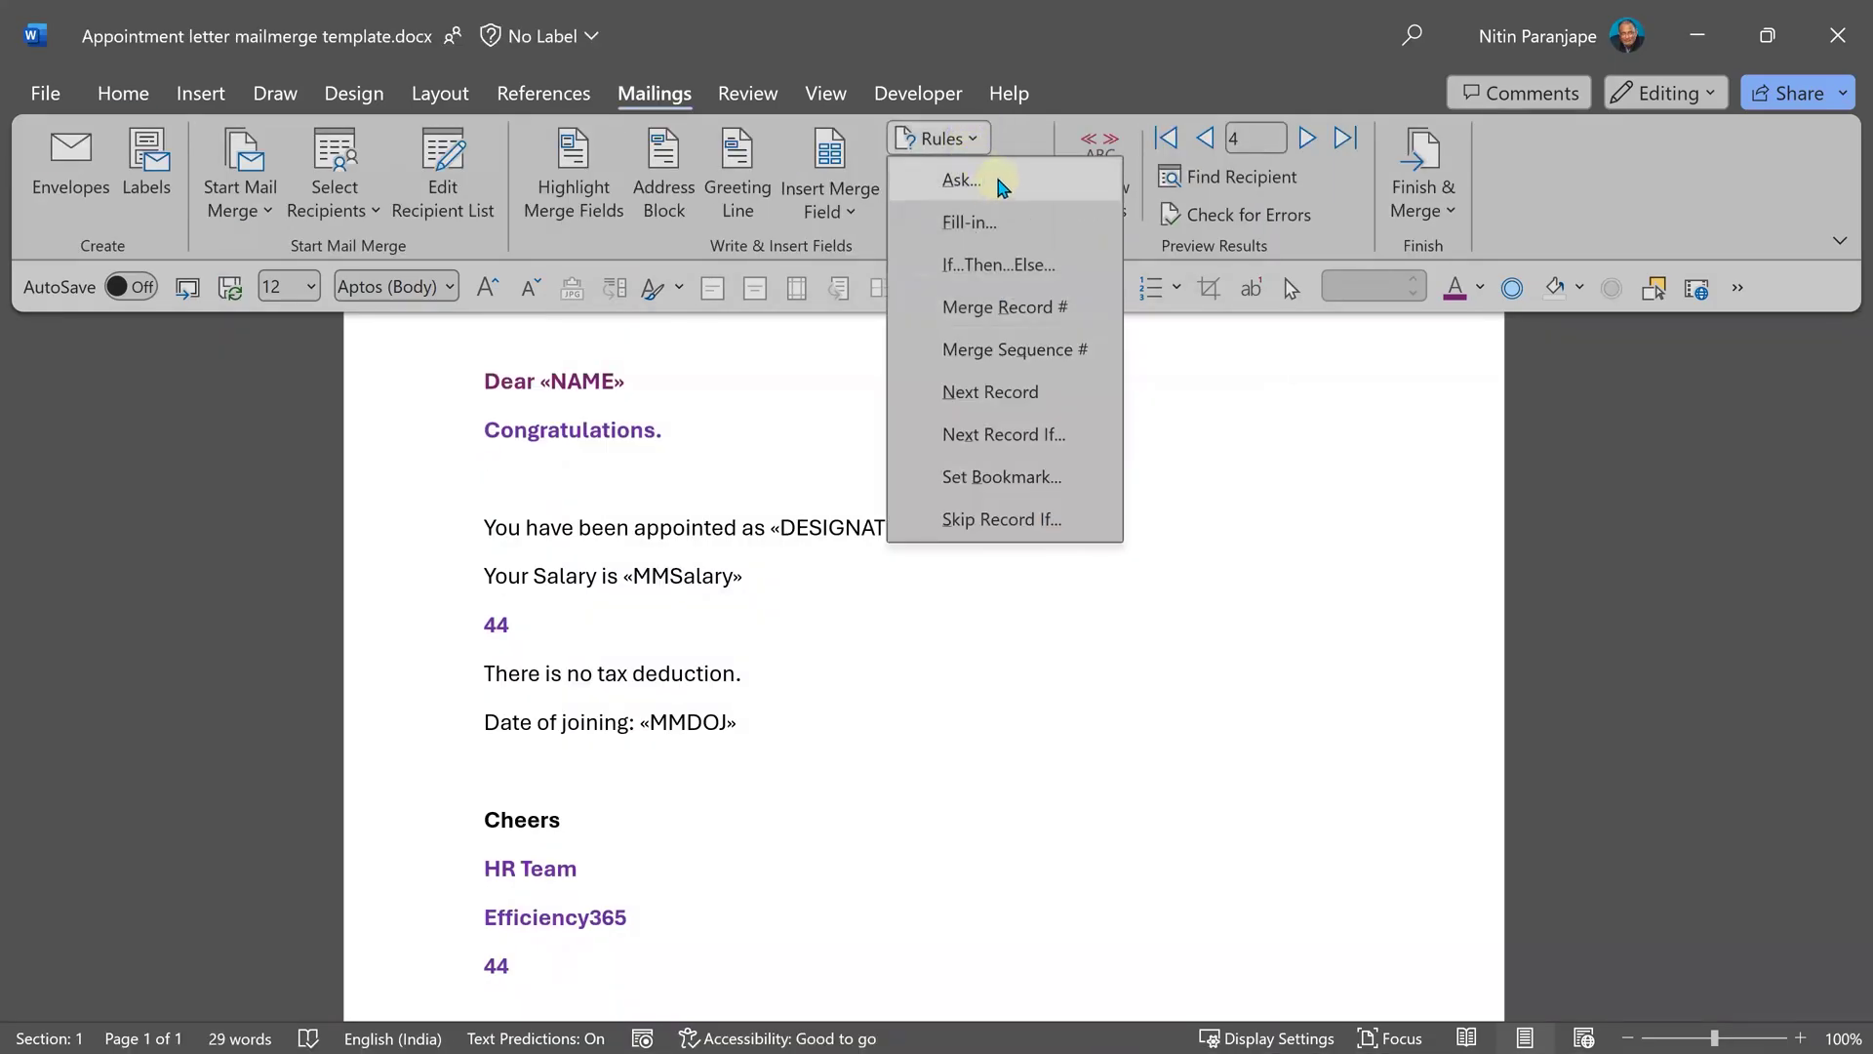